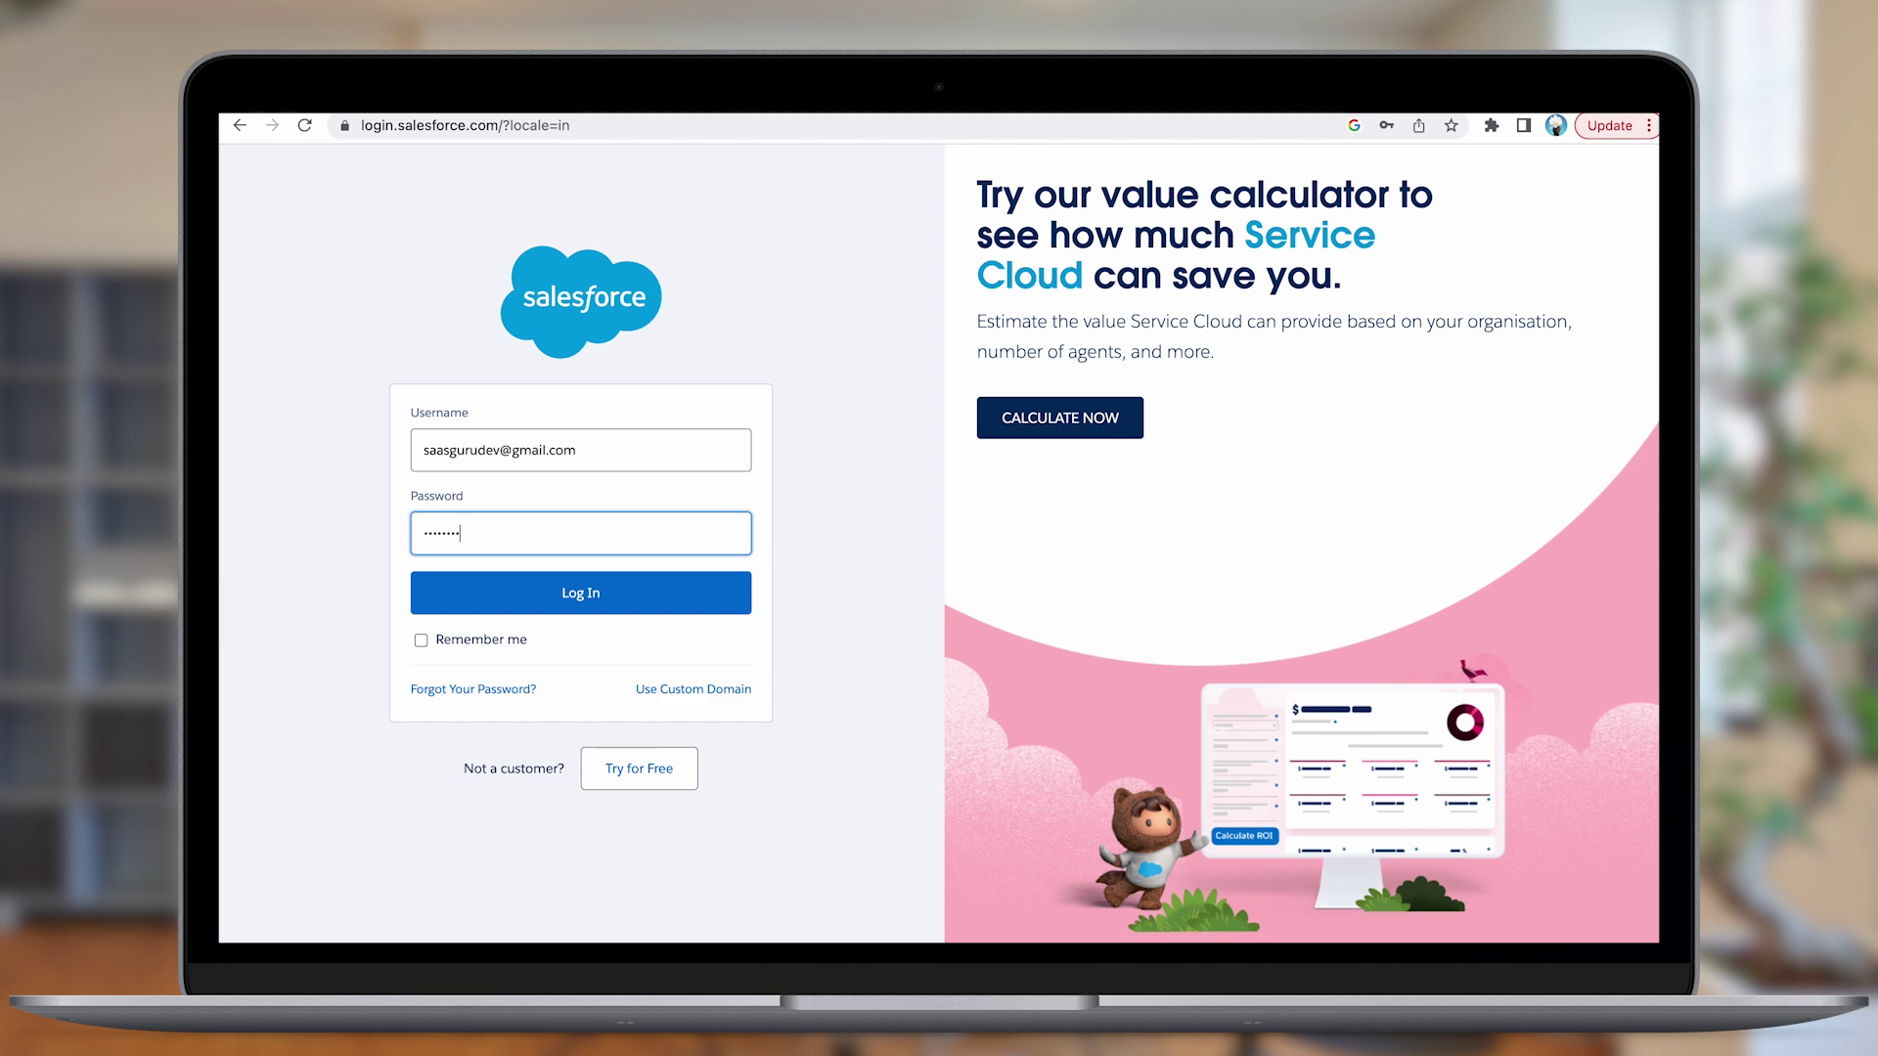
Log in and open Reports by searching 'report' in the App Launcher
type("••")
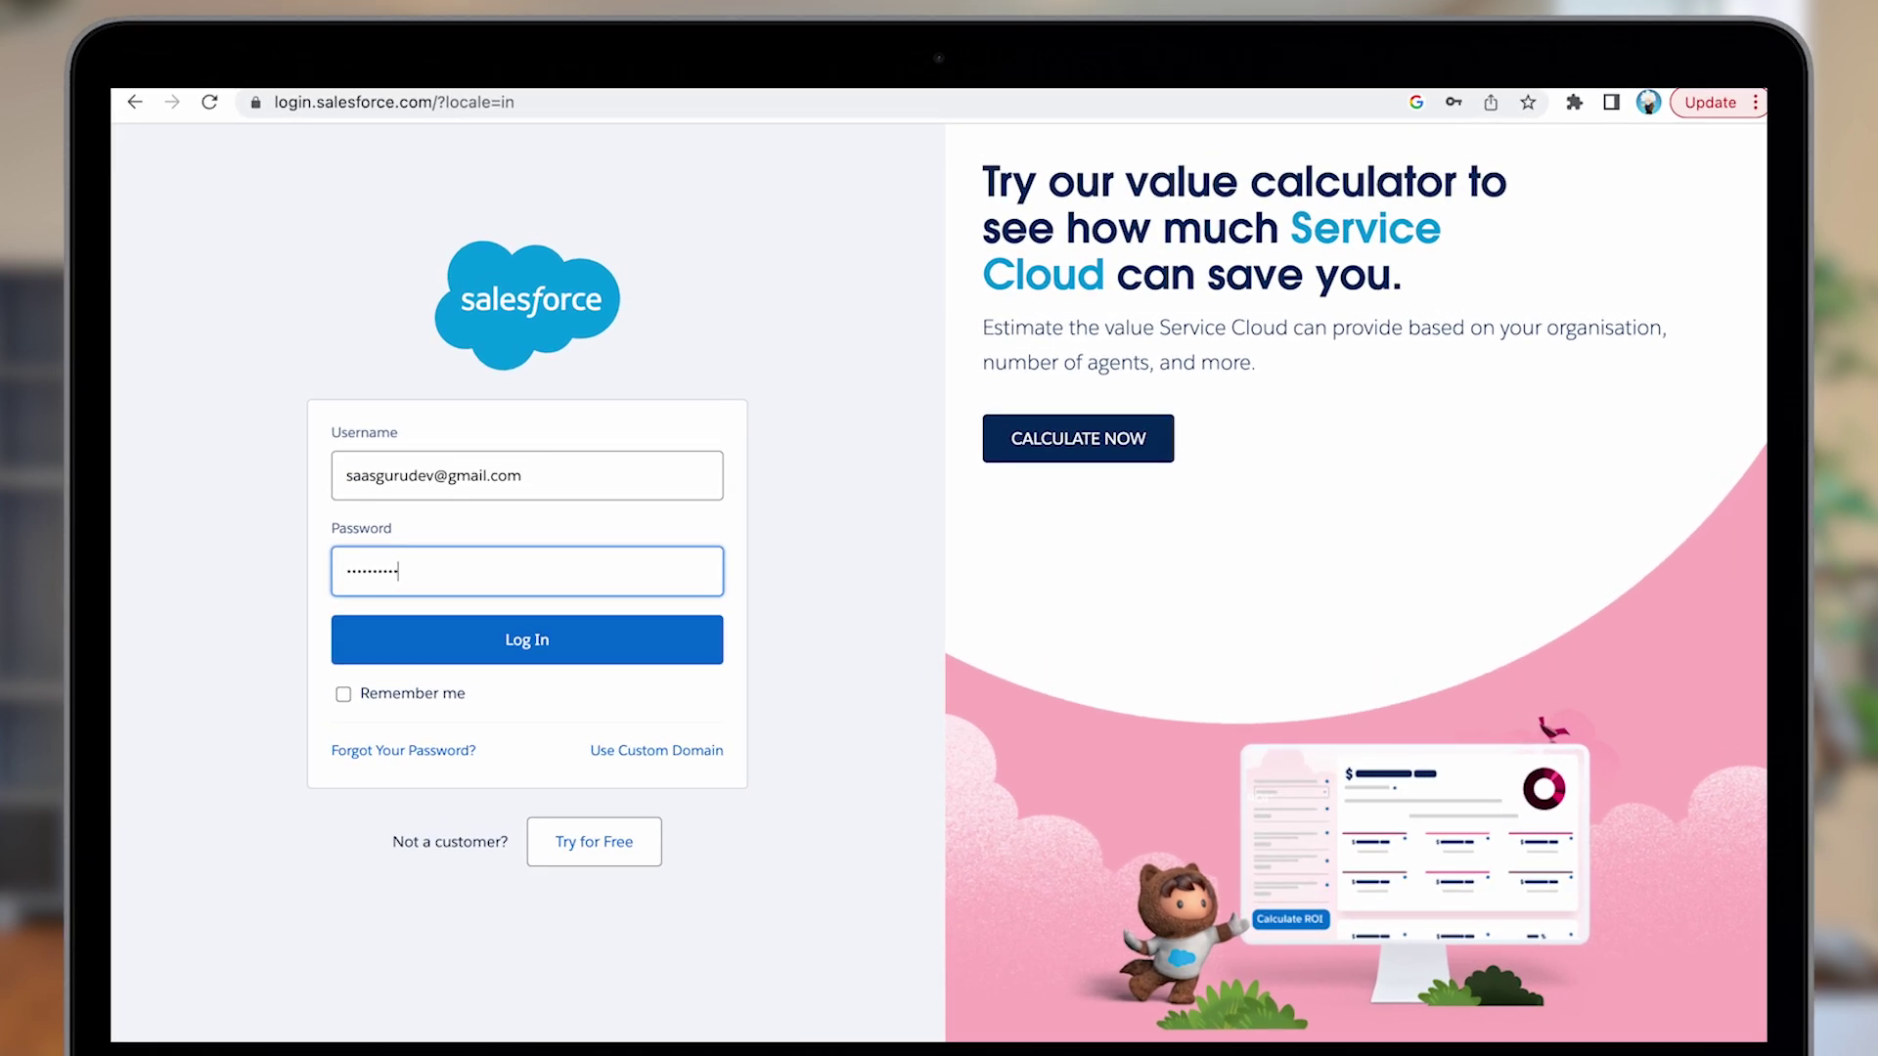
key("Return")
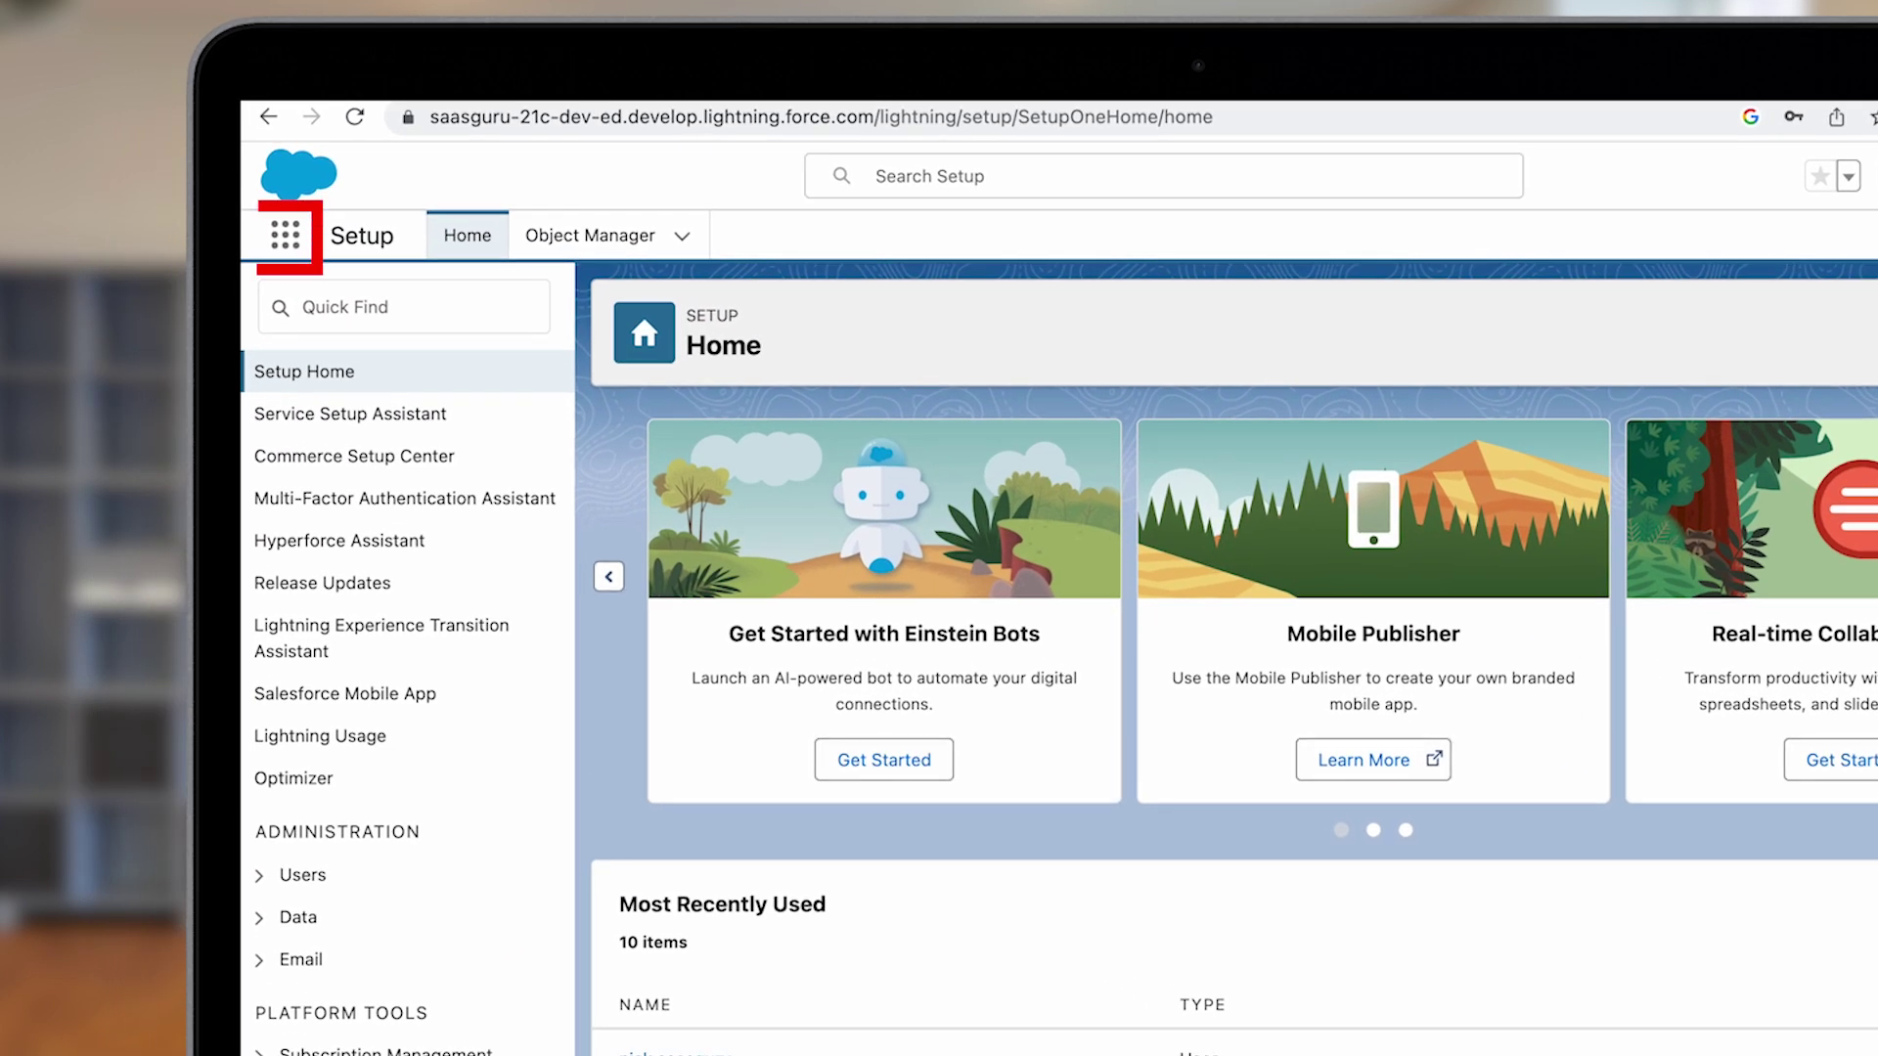
left_click(293, 239)
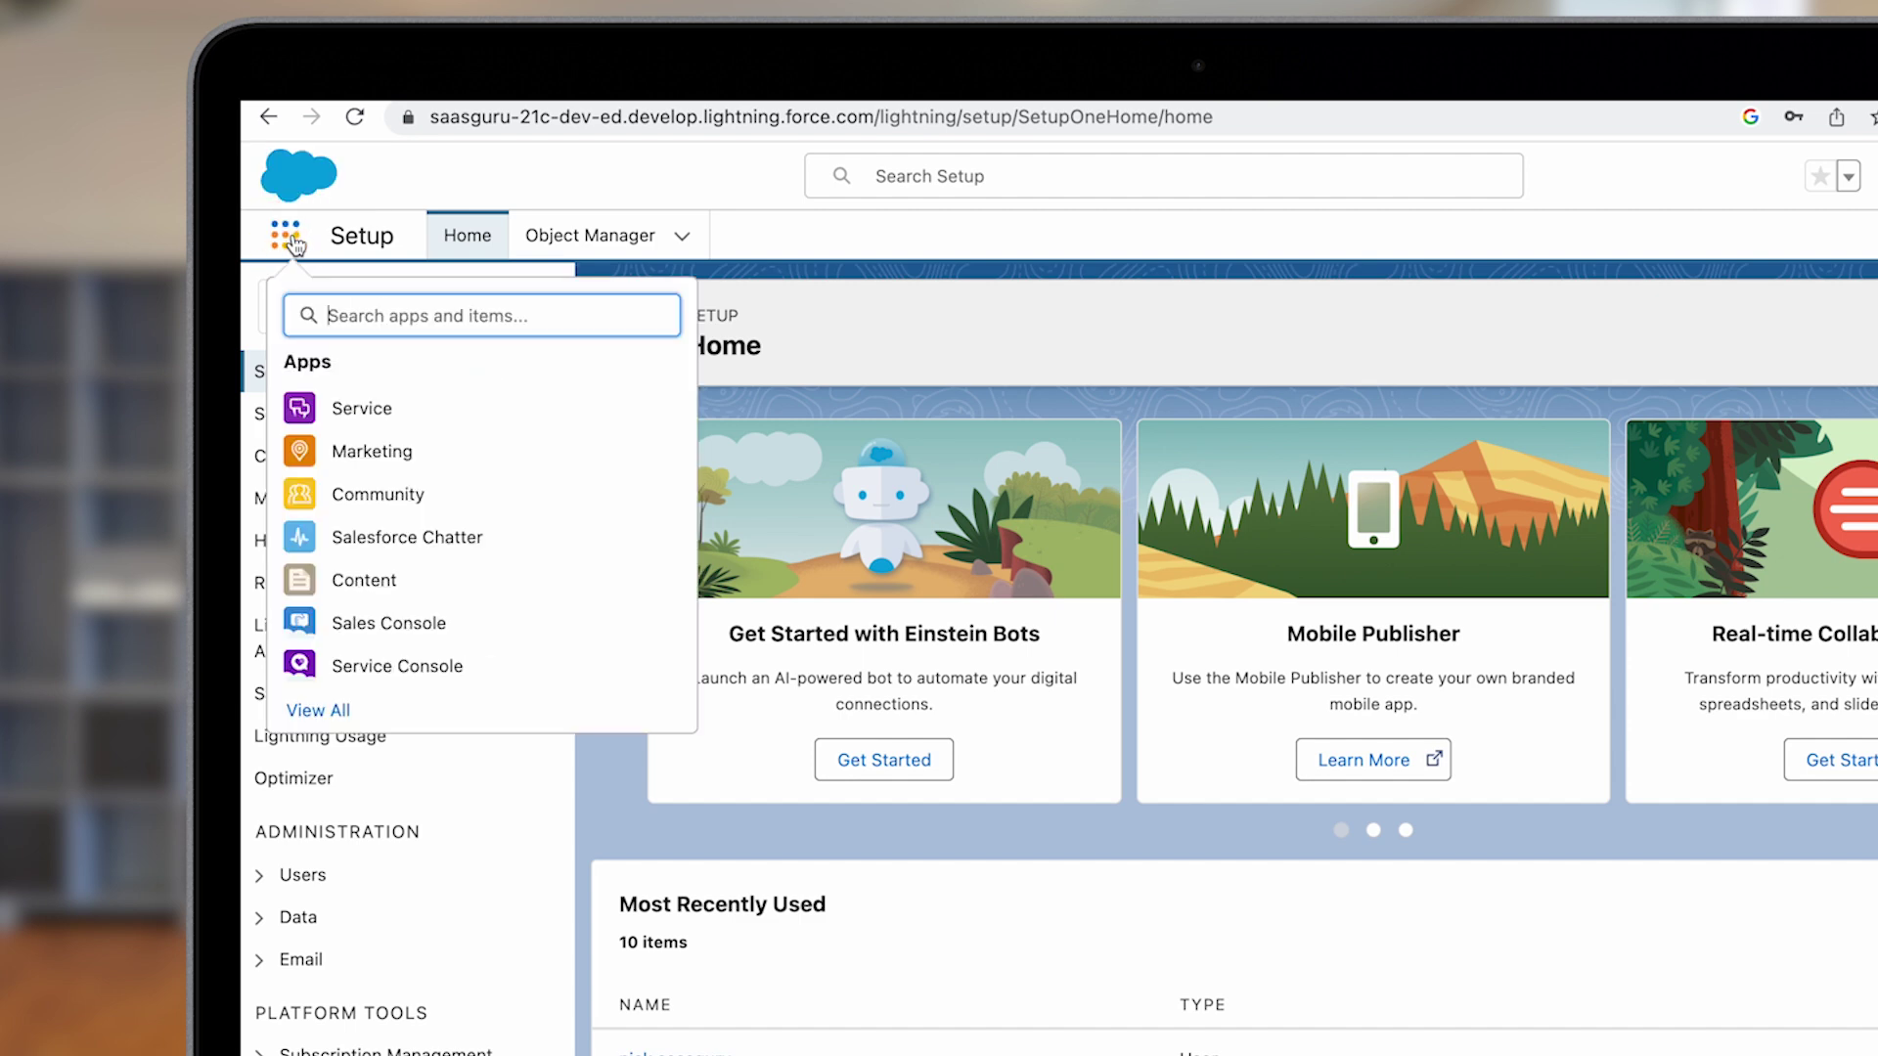
type("report")
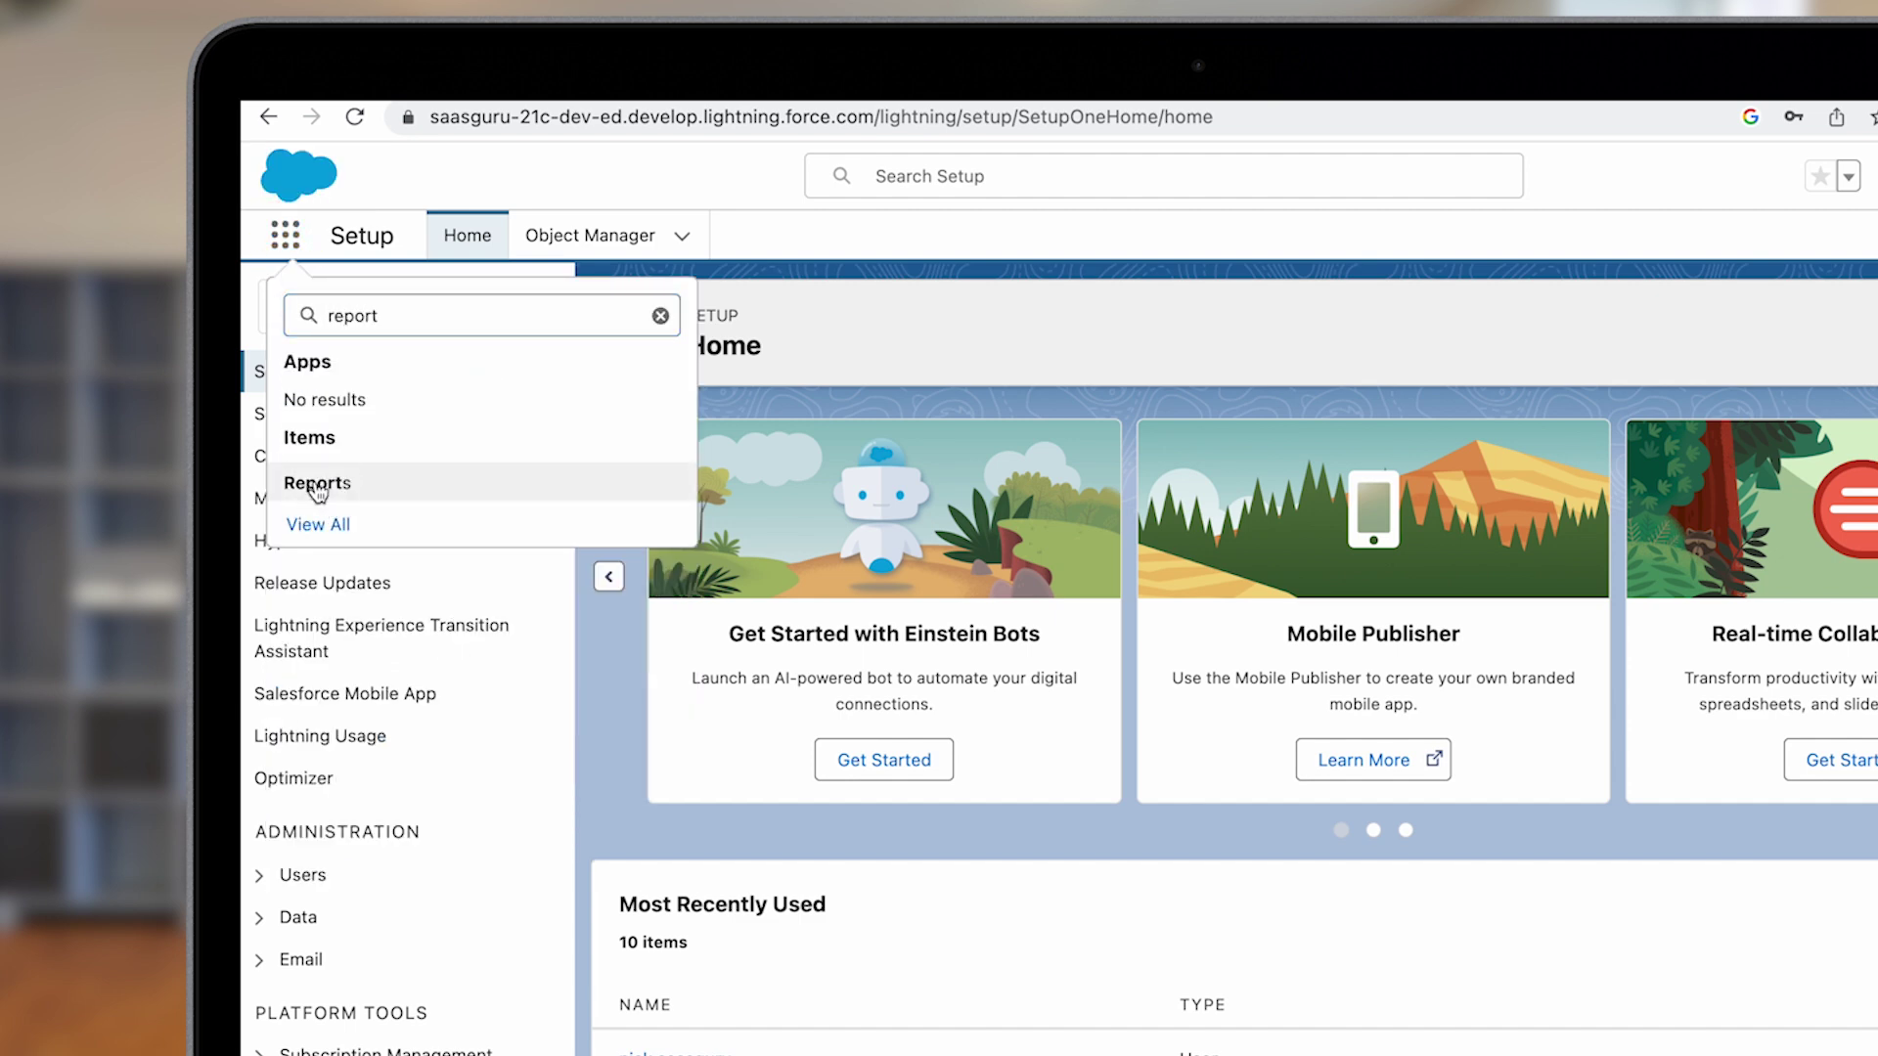
left_click(318, 489)
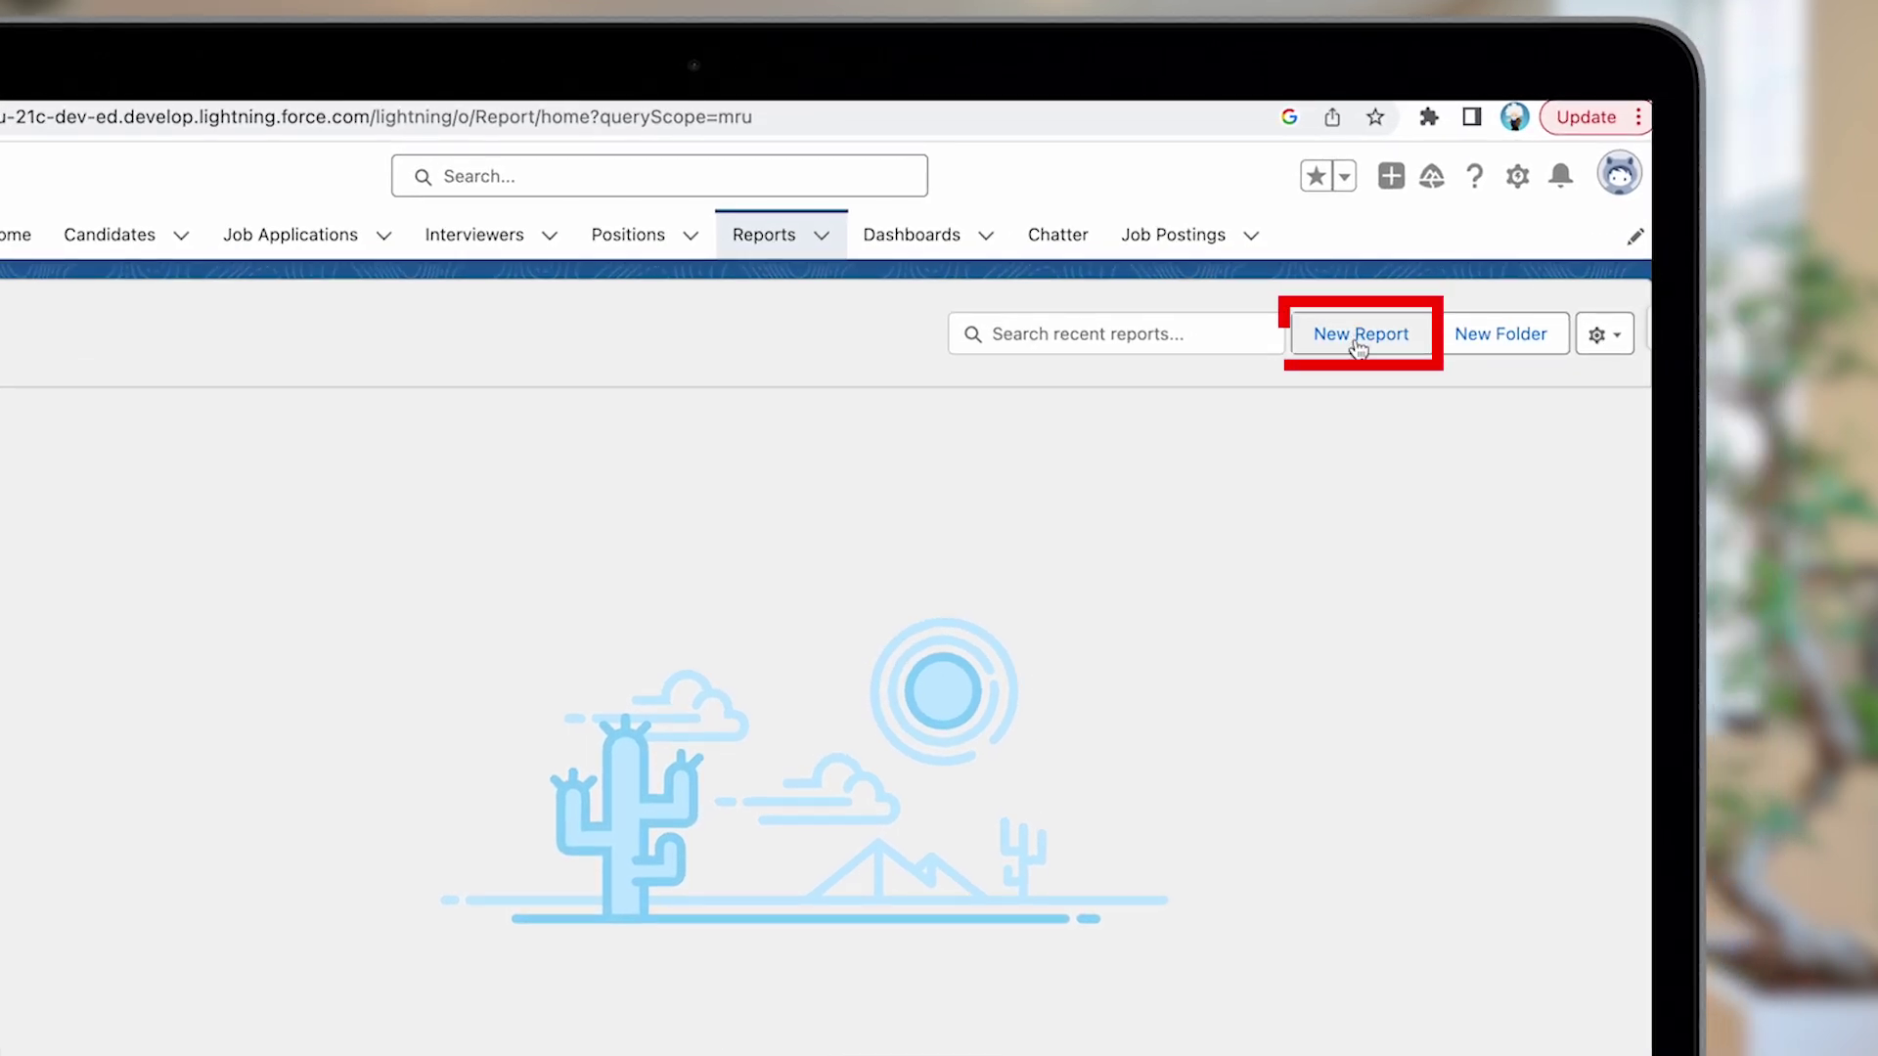
Start creating a new report from the Reports home
left_click(1357, 337)
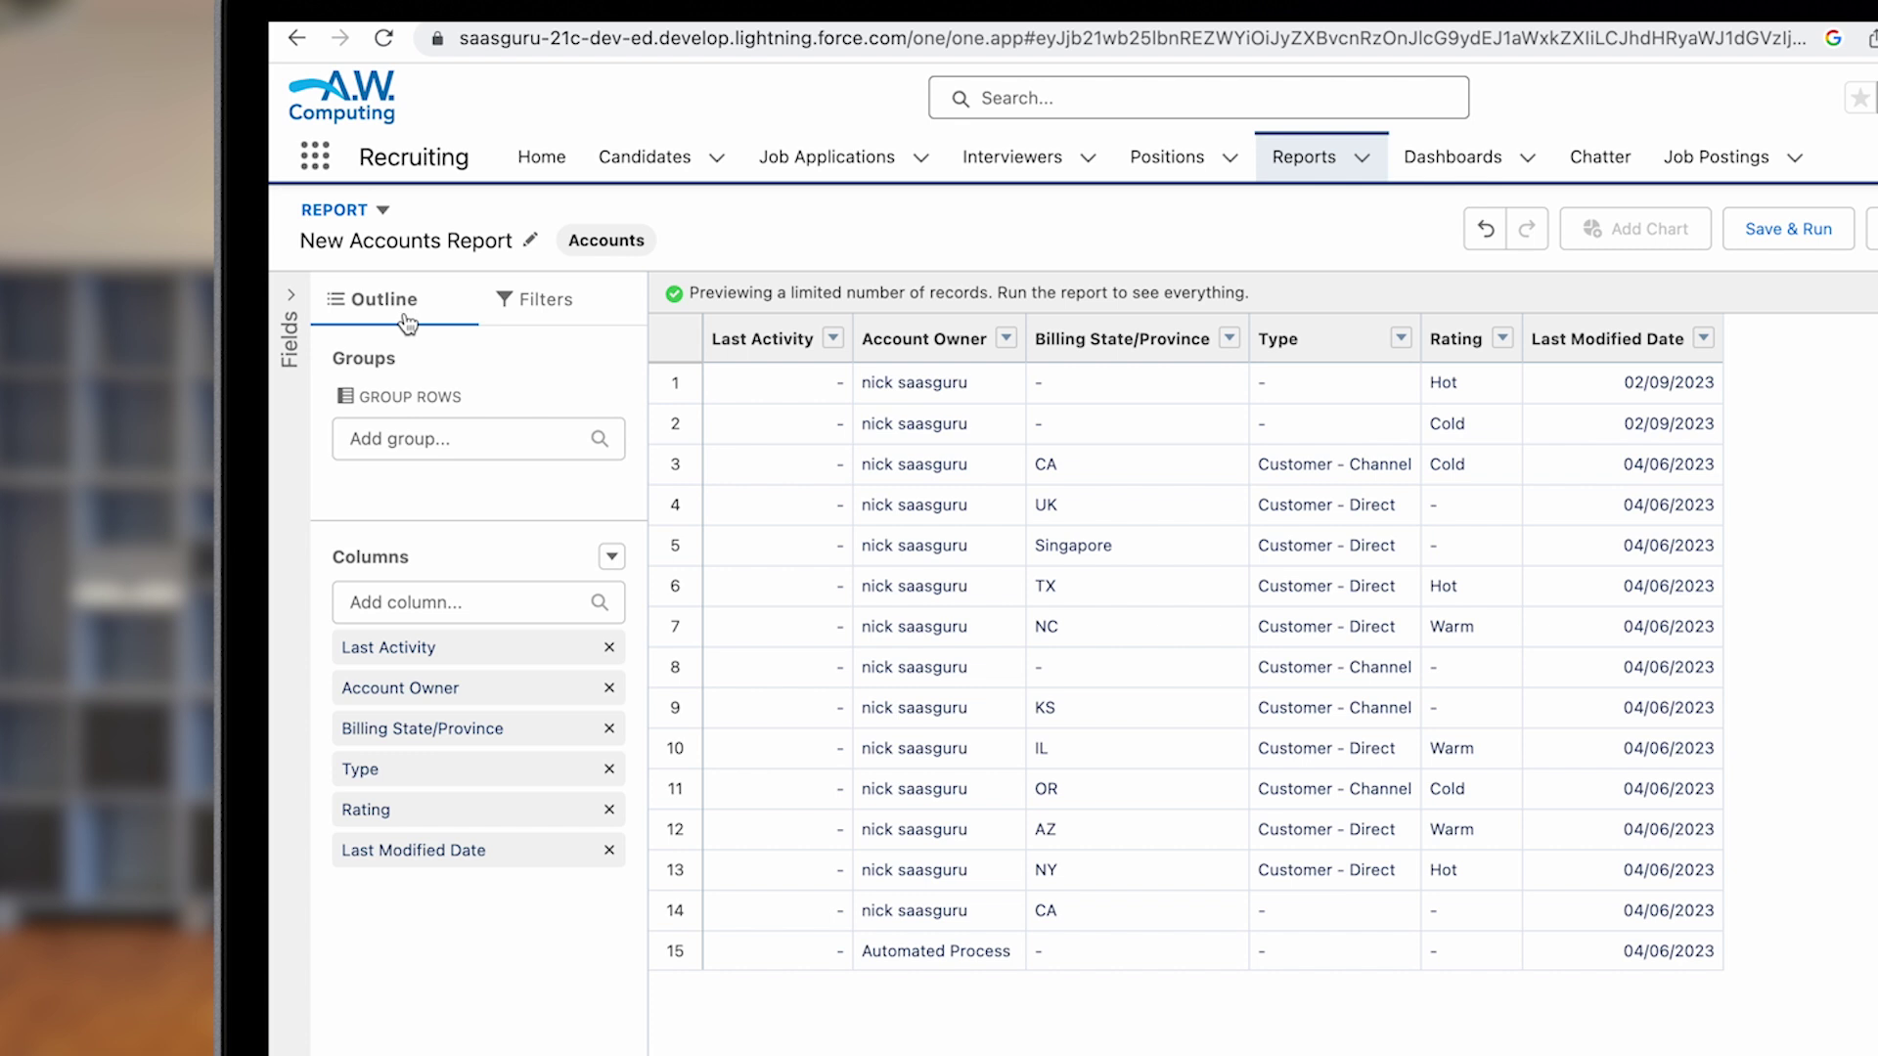
left_click(419, 440)
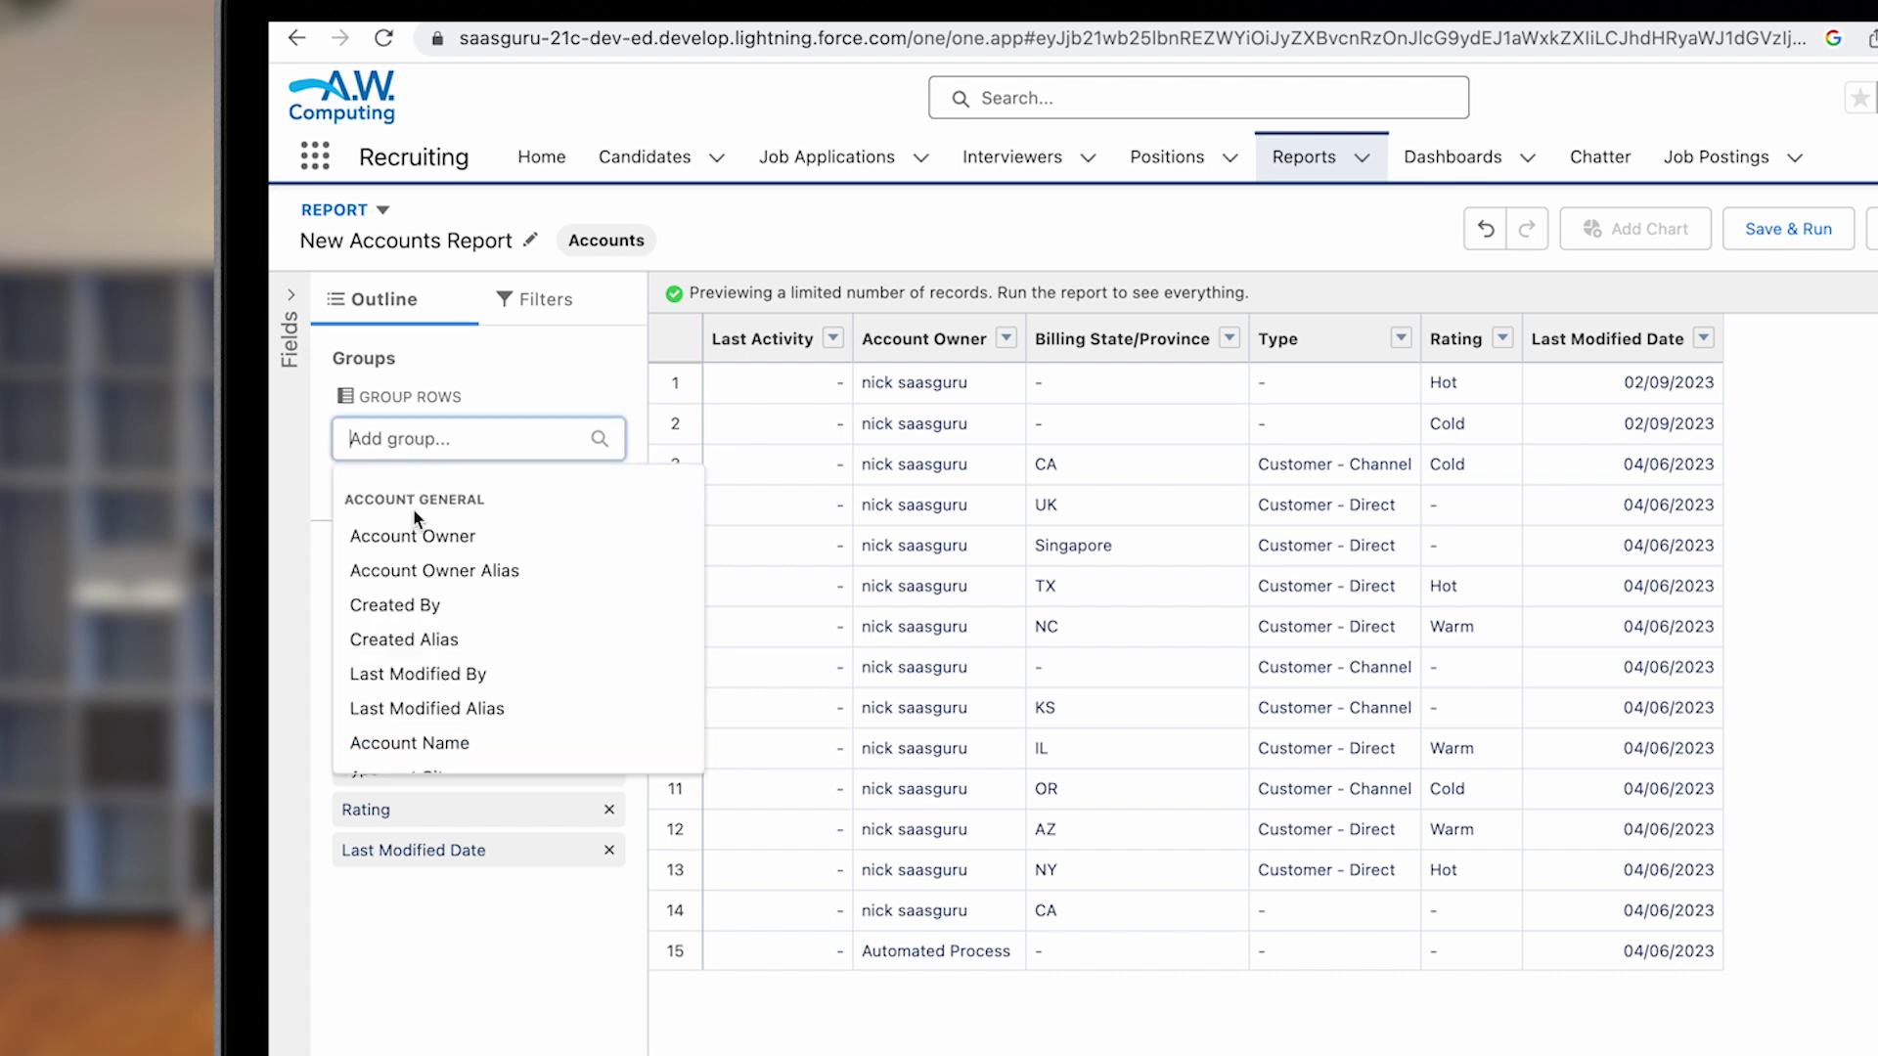
left_click(320, 565)
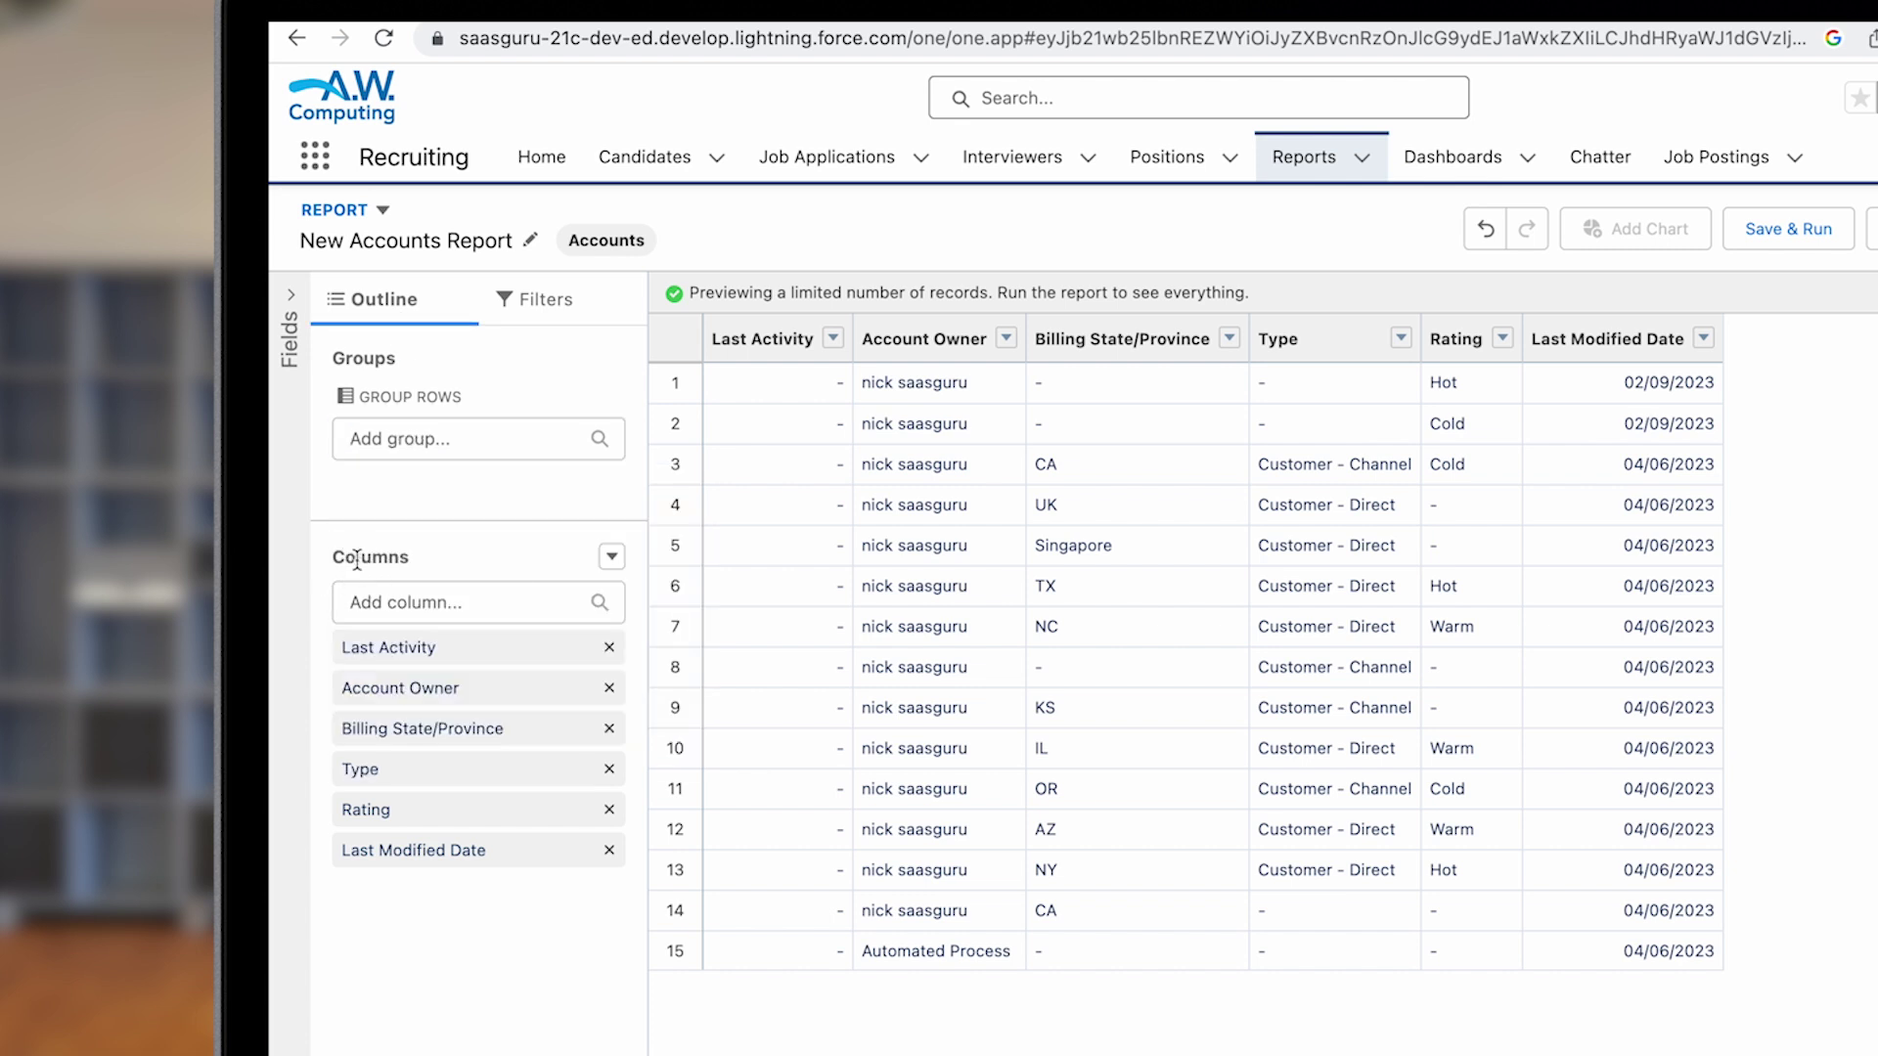
left_click(443, 588)
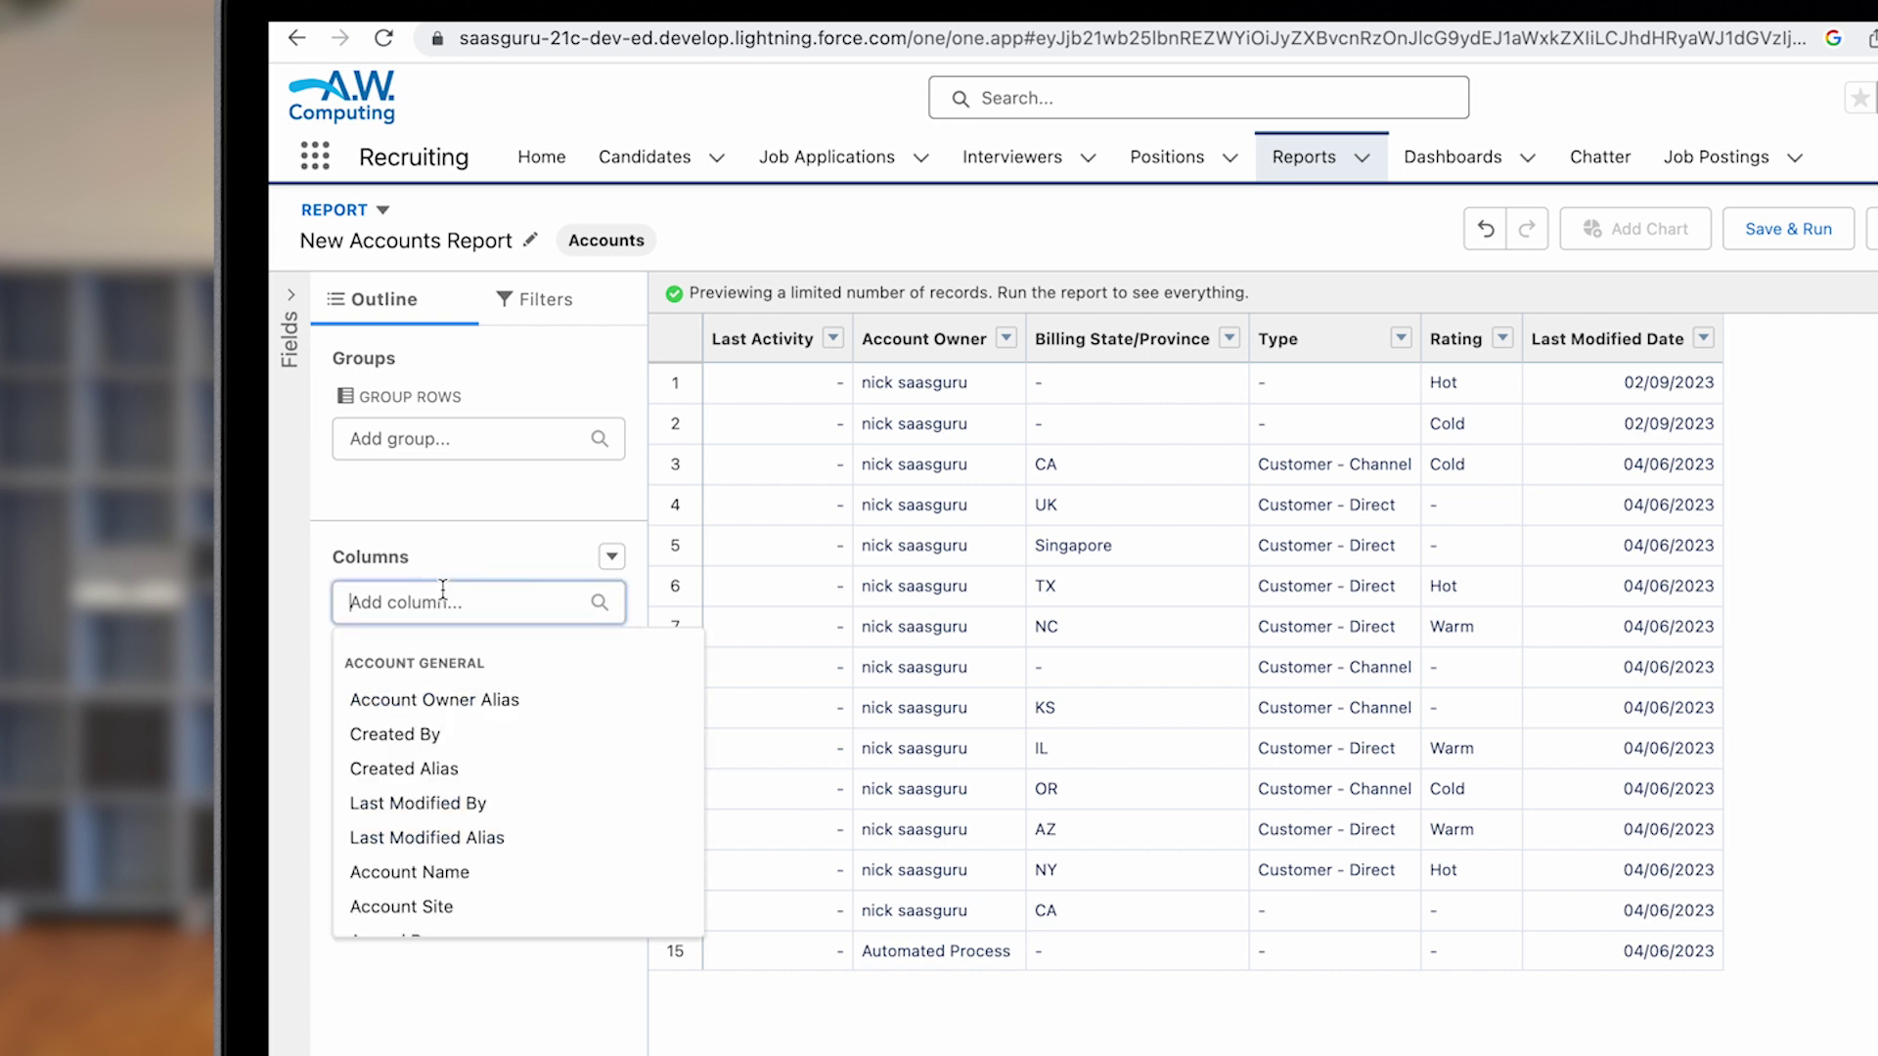
left_click(505, 553)
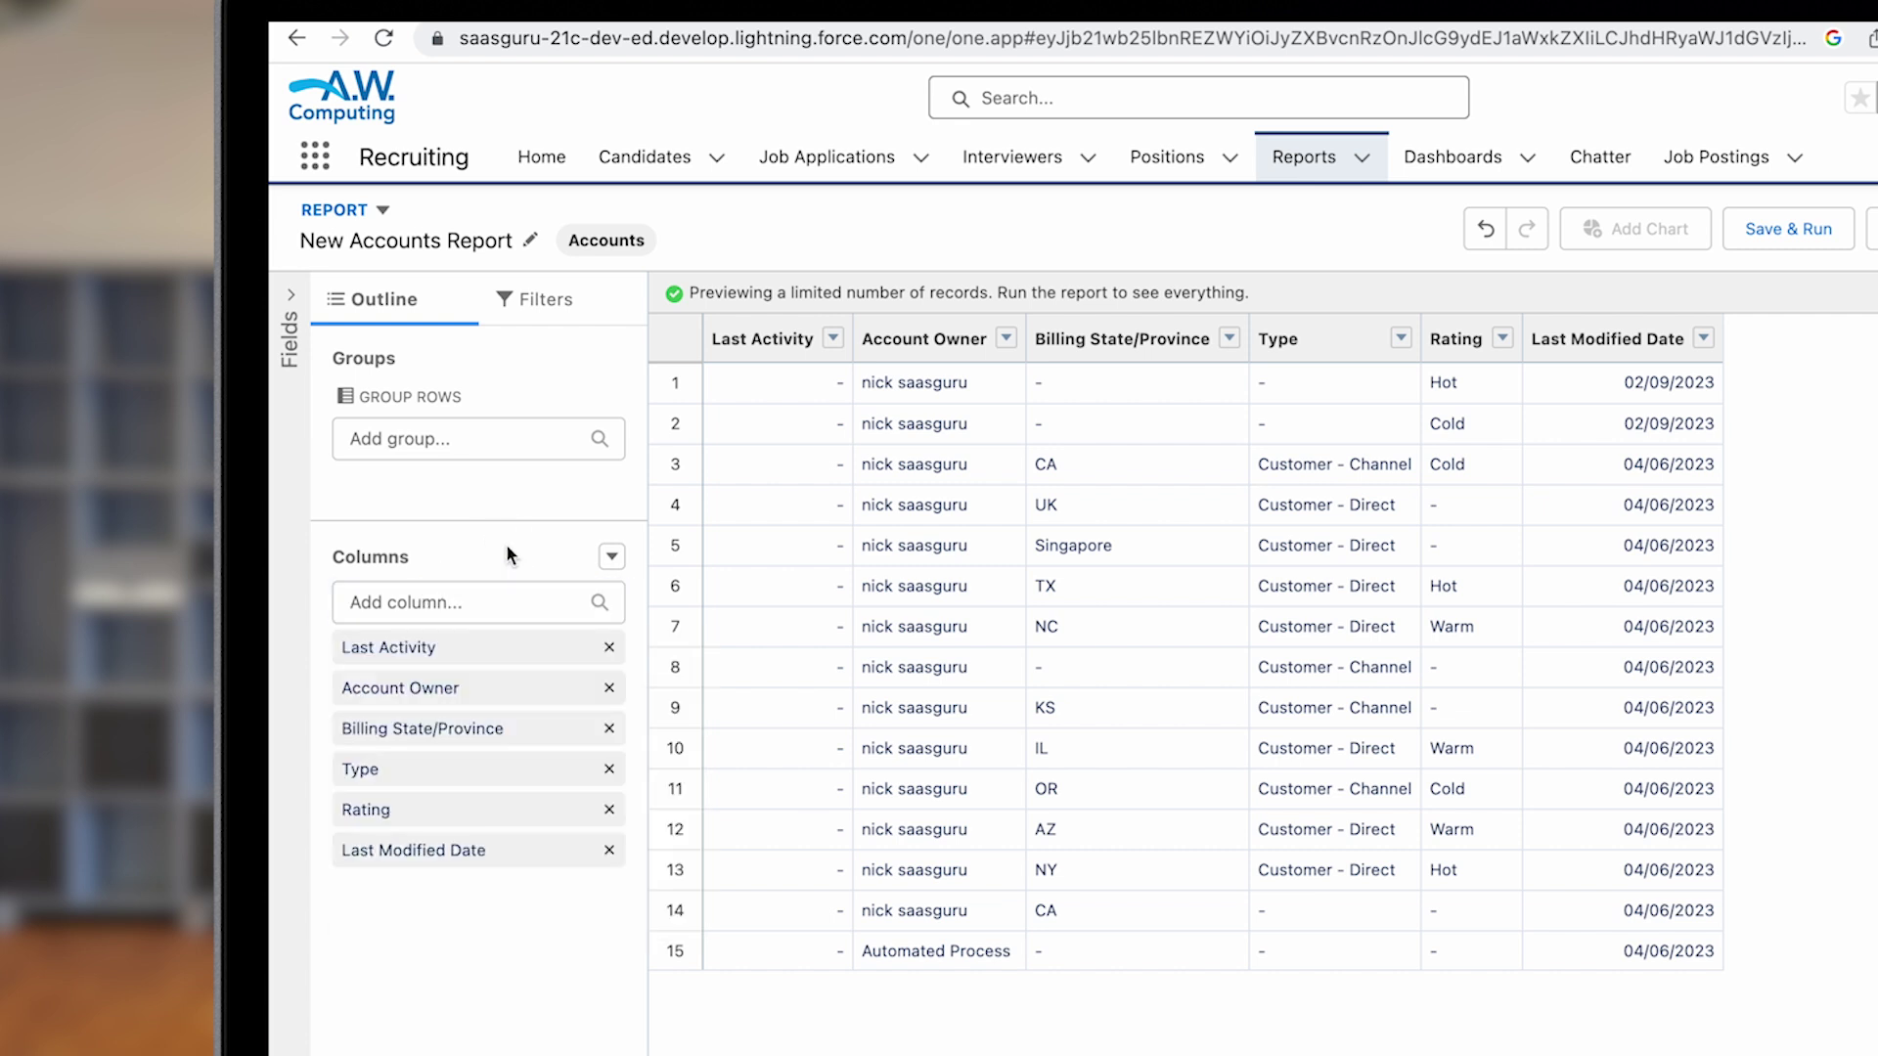
Show the report filters, adding and then removing a Created By filter
left_click(548, 309)
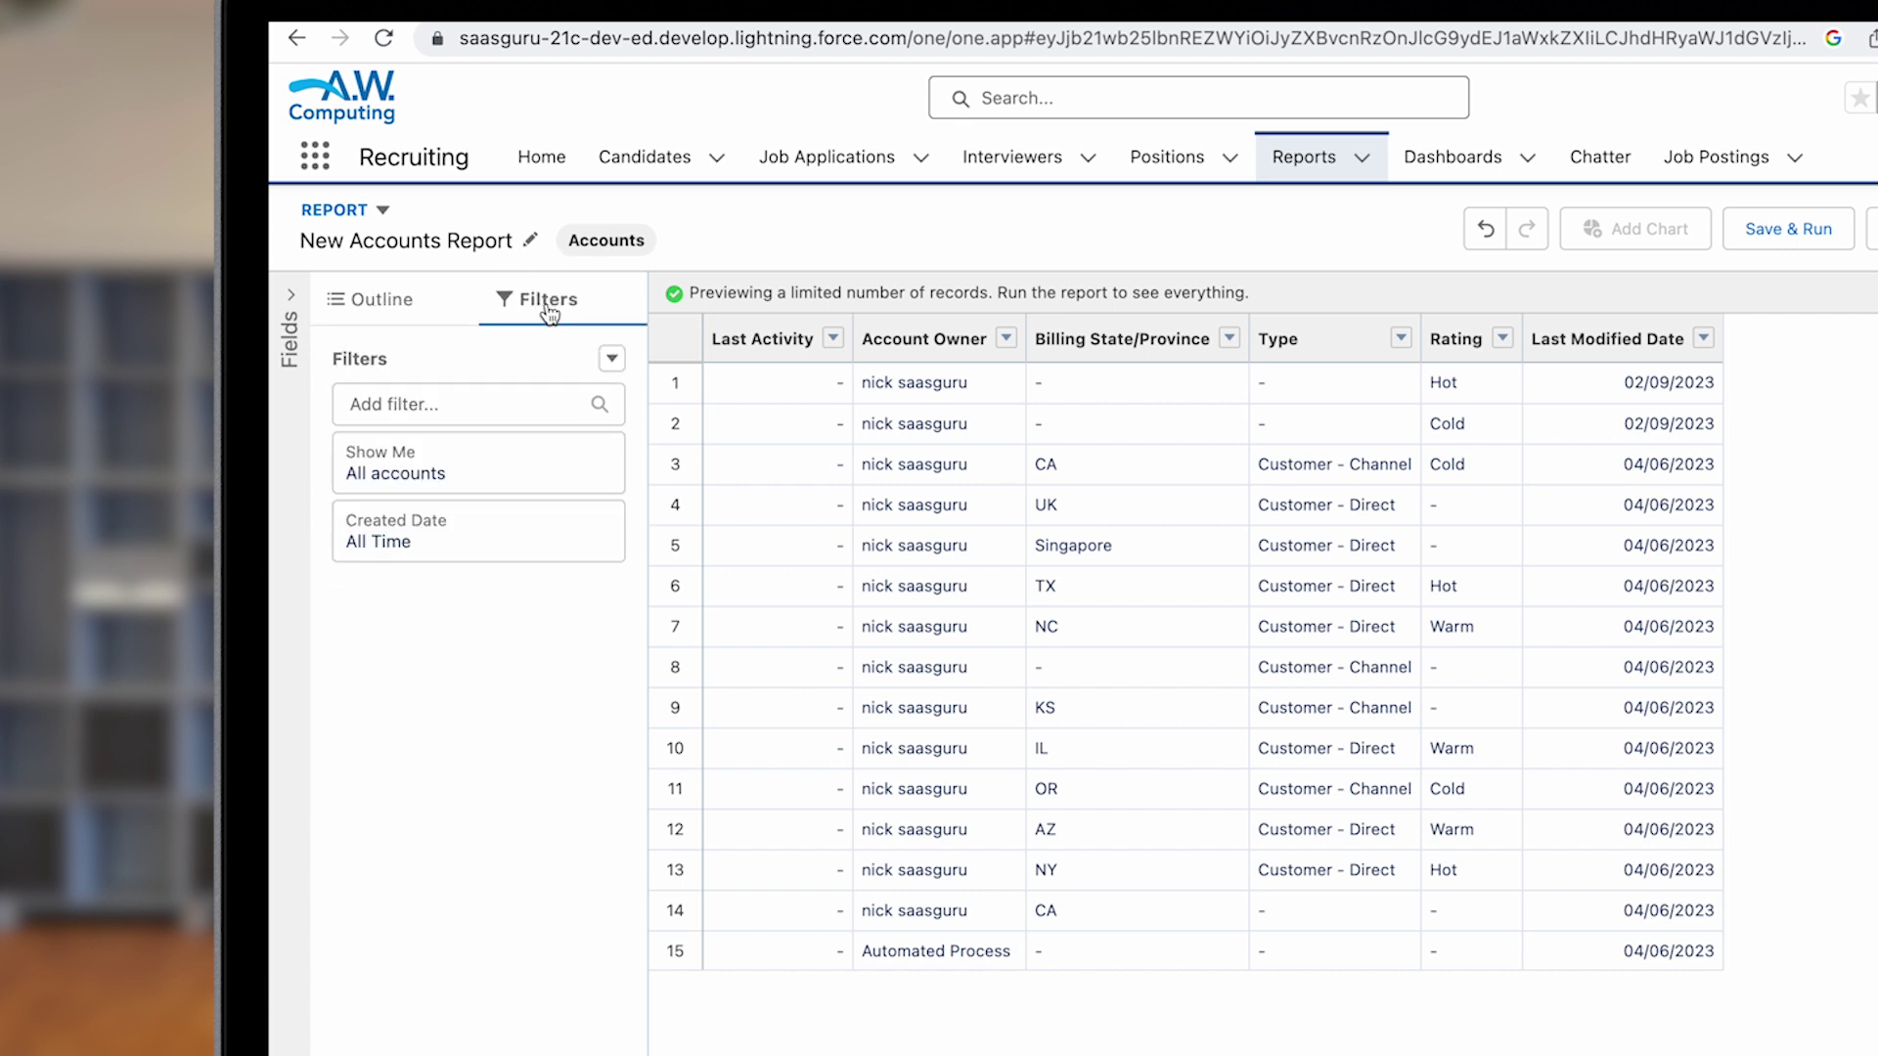
left_click(456, 405)
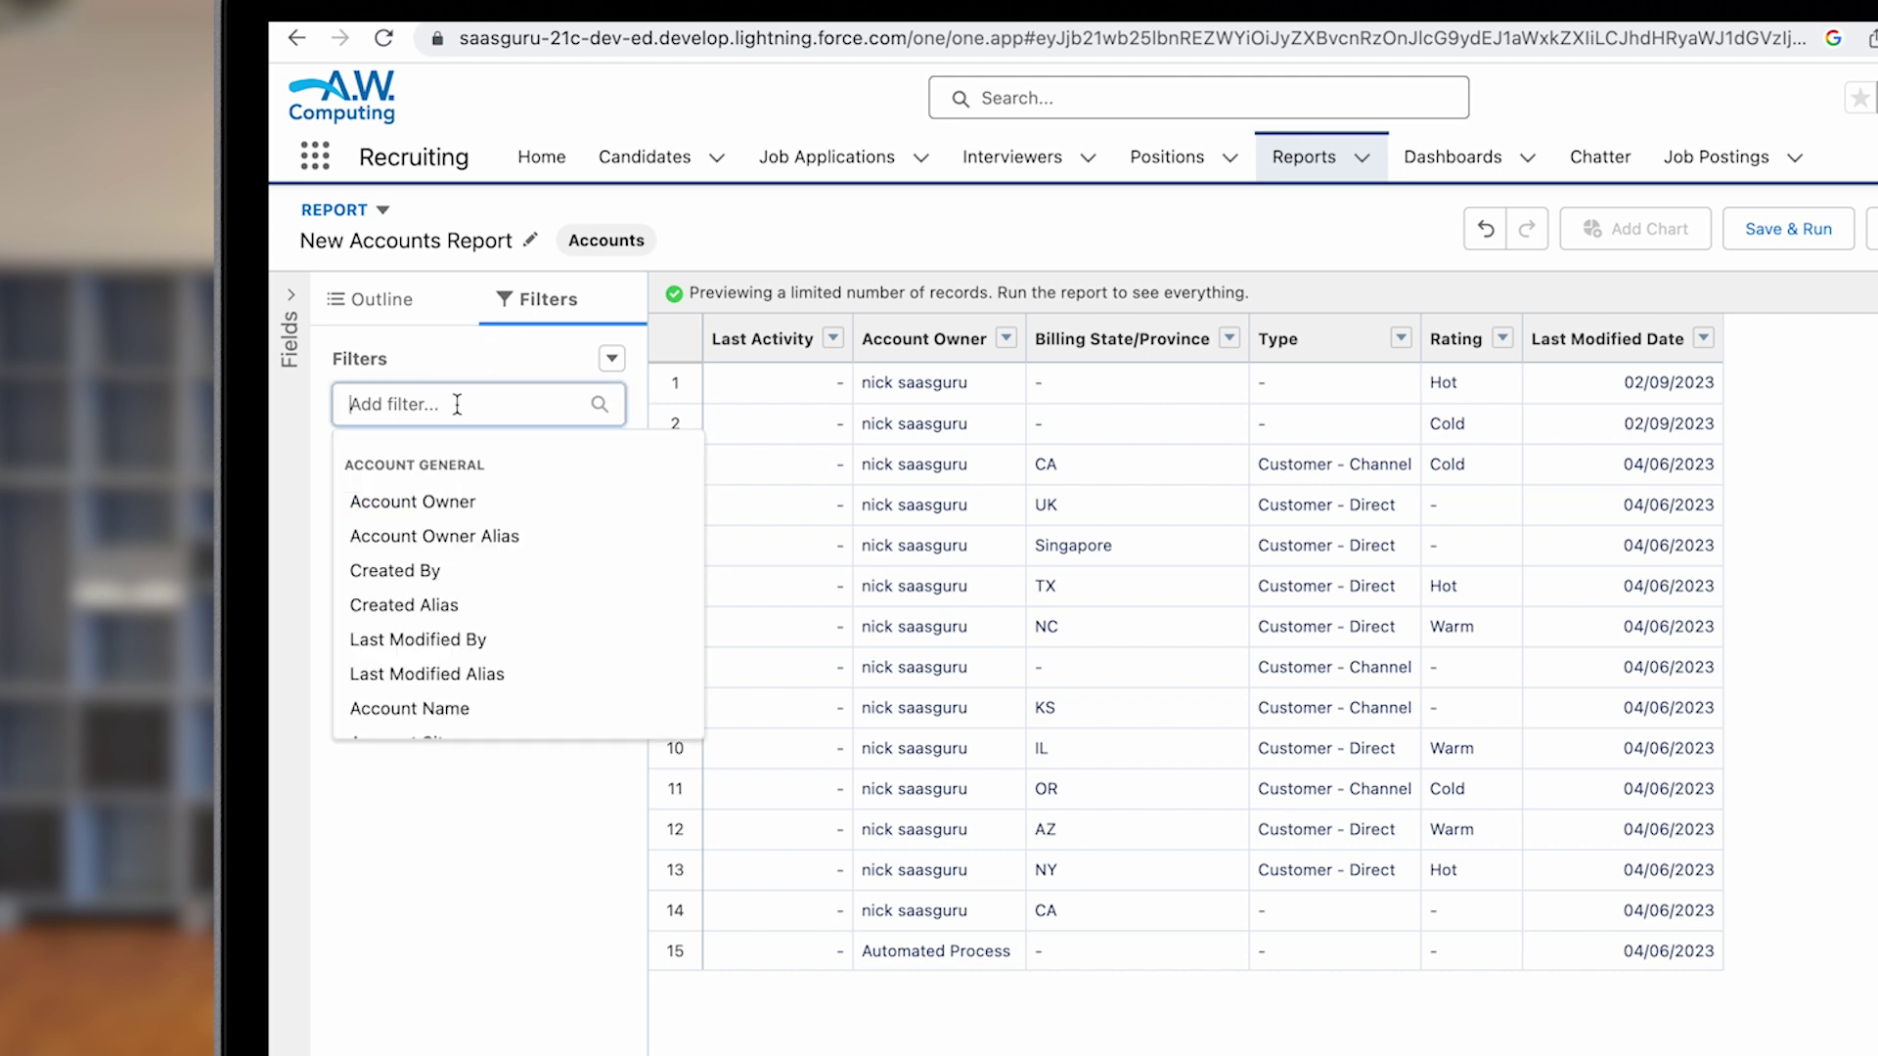
left_click(425, 575)
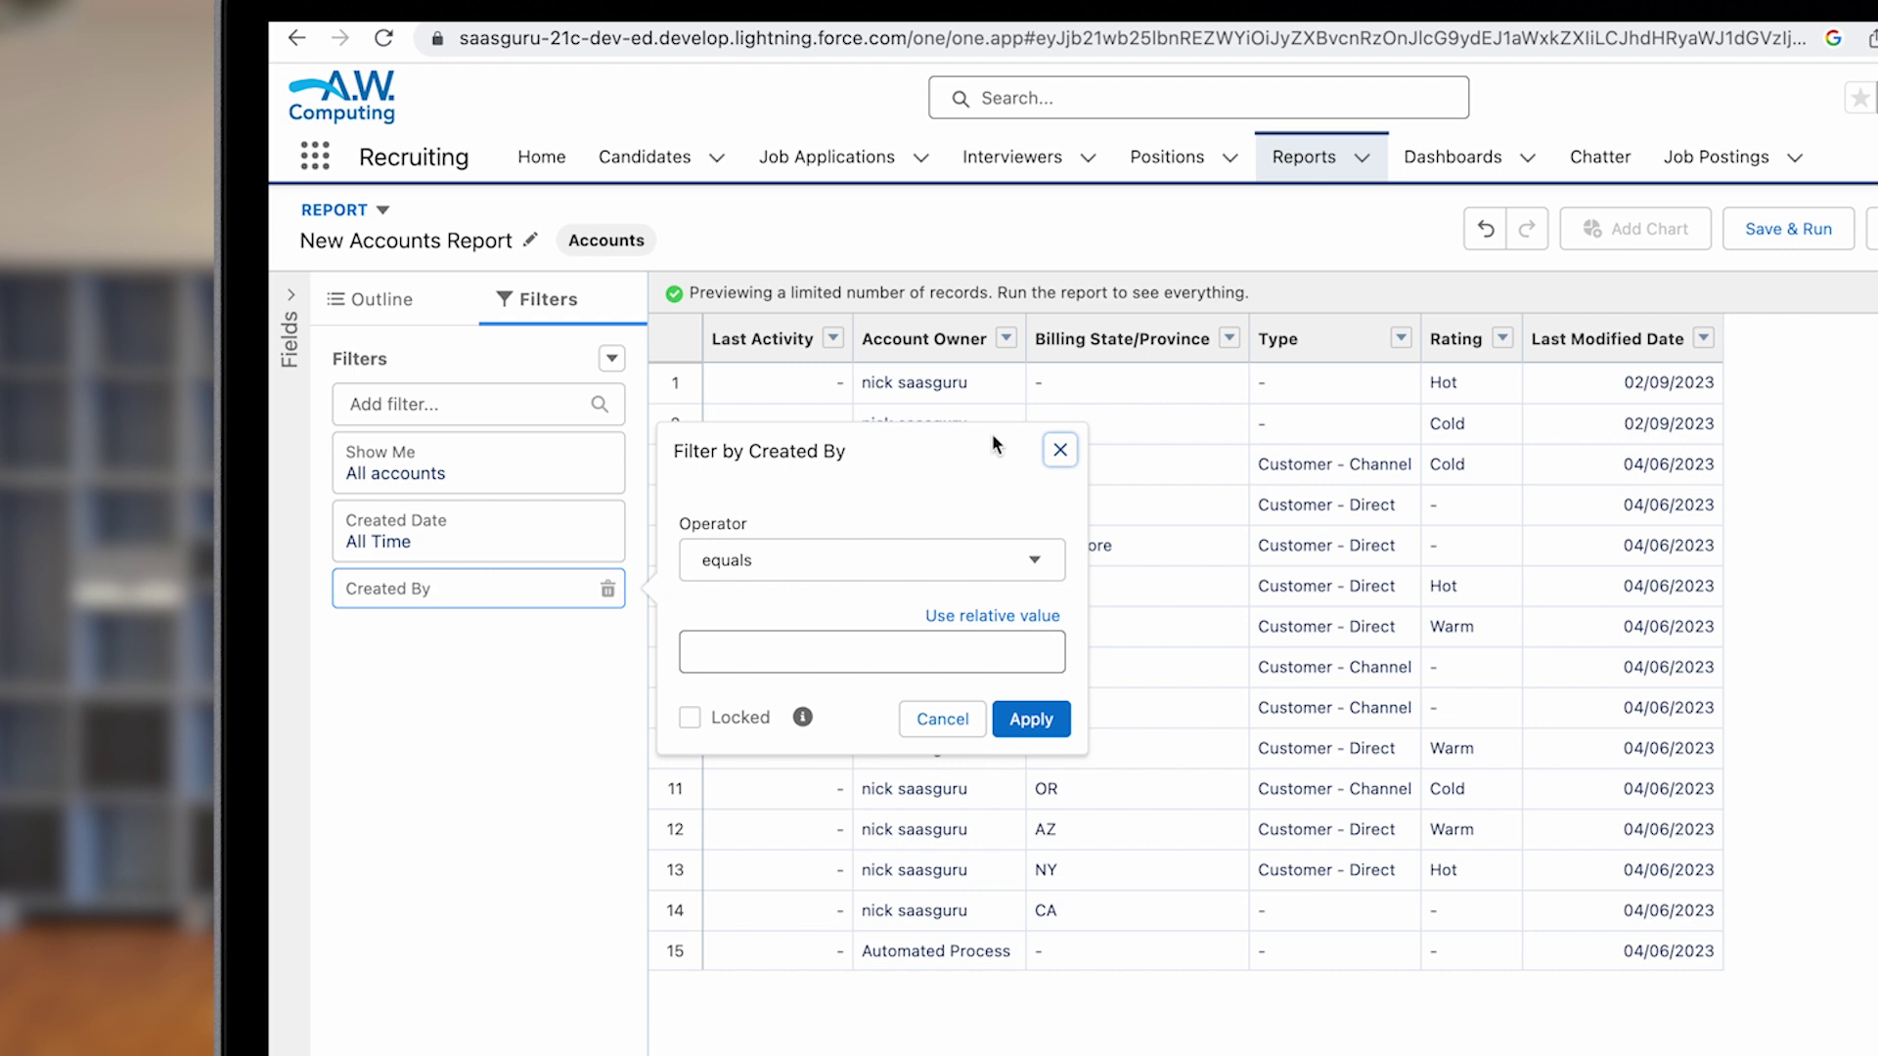
left_click(1060, 450)
left_click(611, 359)
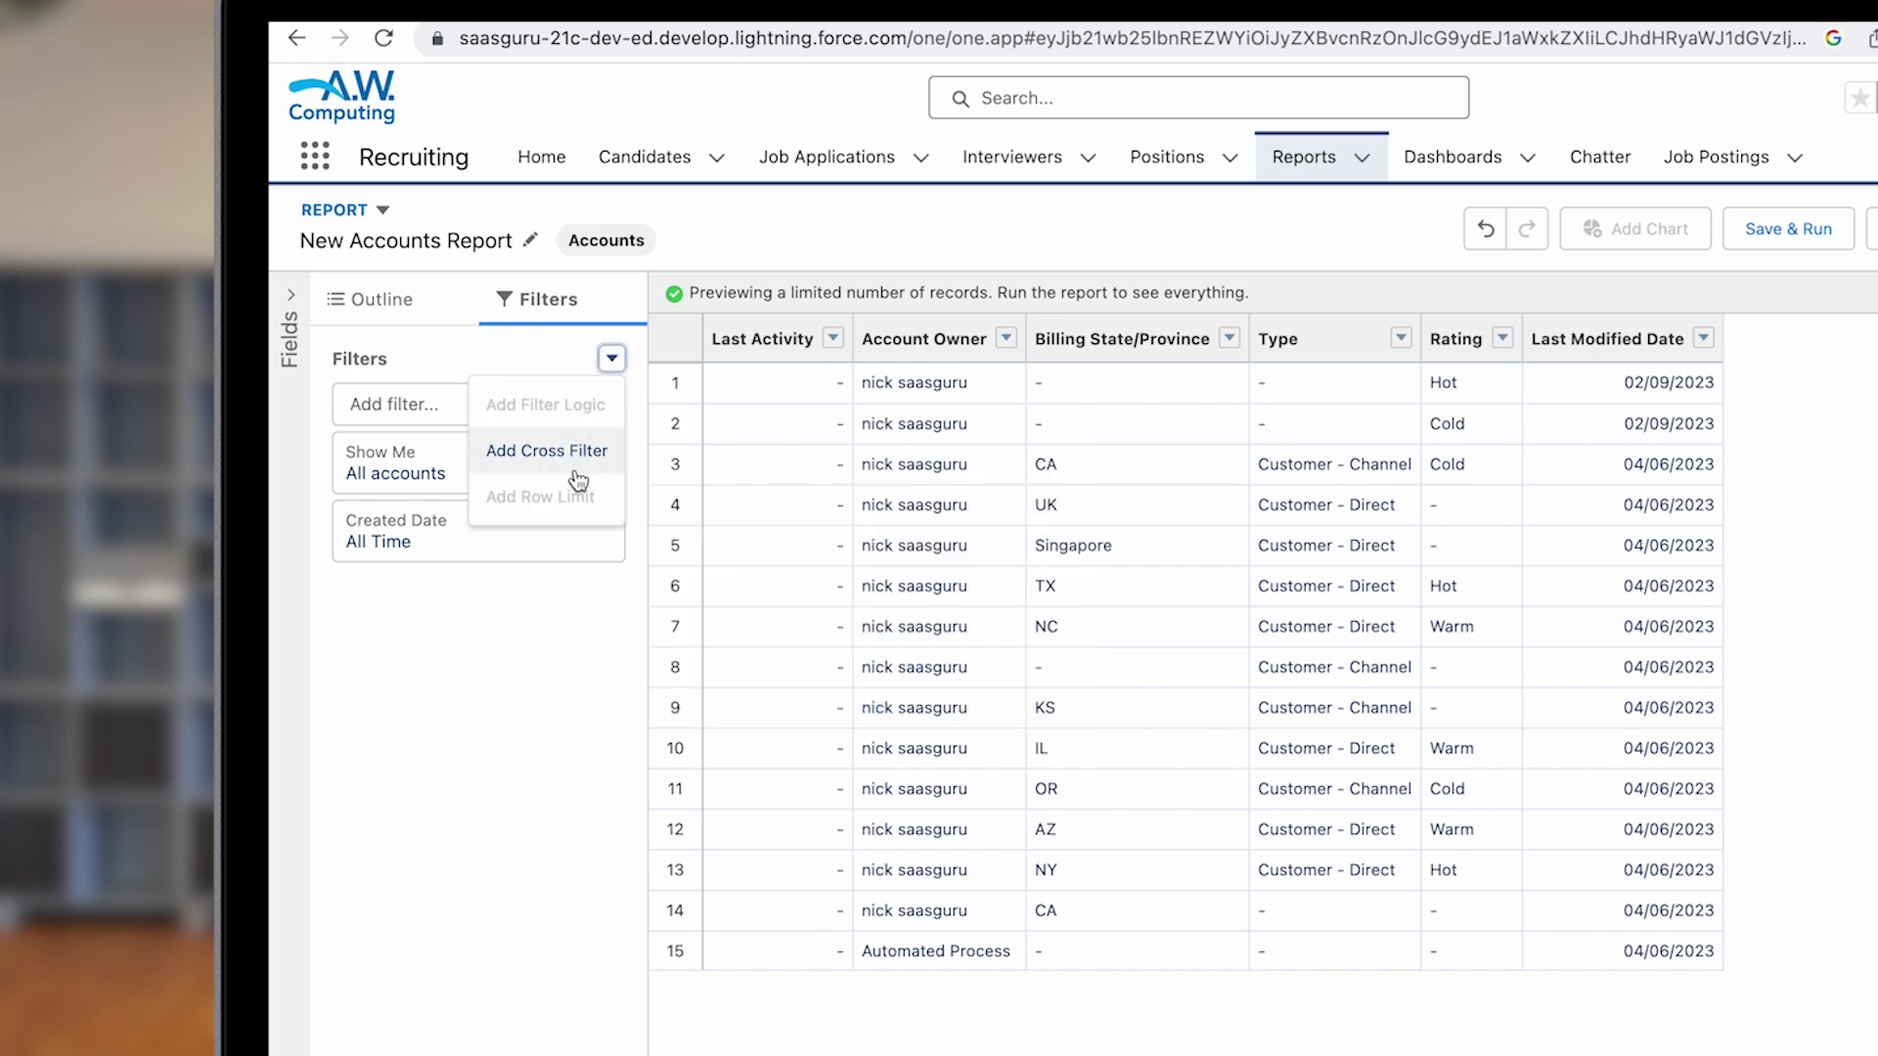
left_click(613, 359)
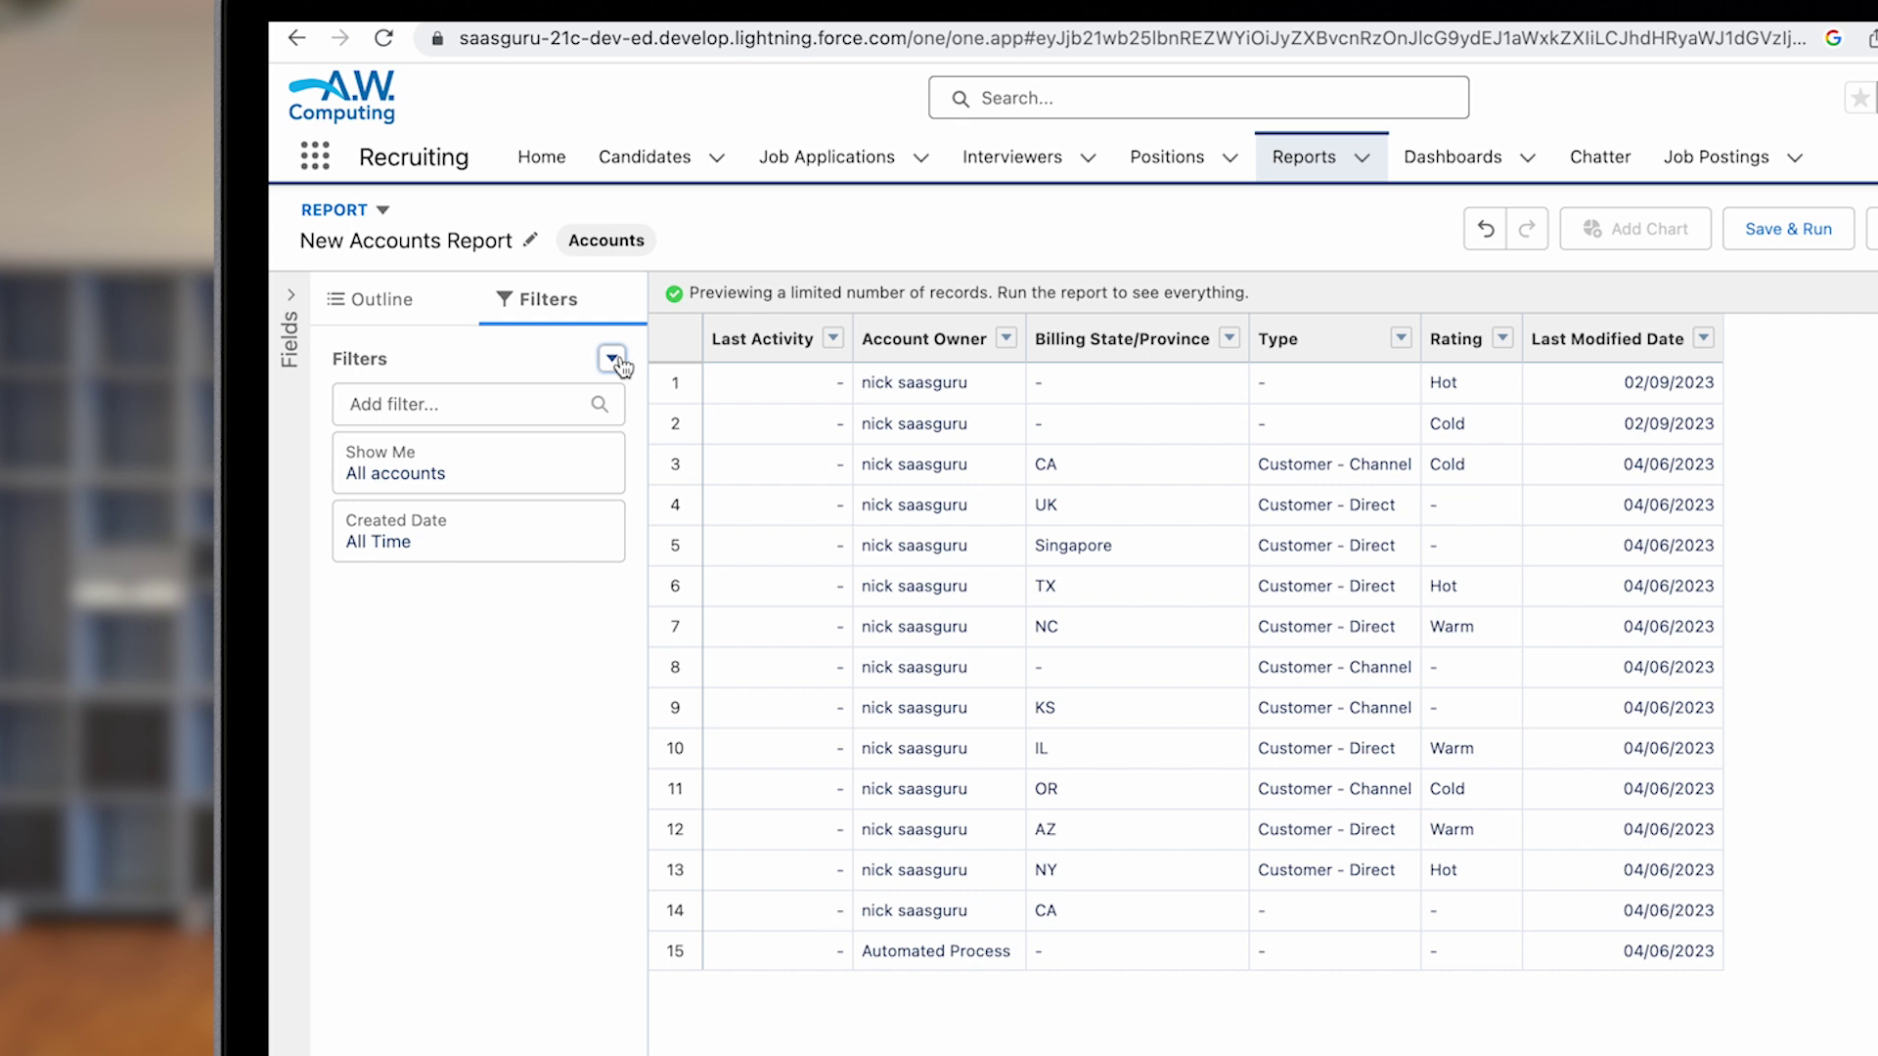
Expand and collapse the report Fields panel to review groups and columns
left_click(293, 327)
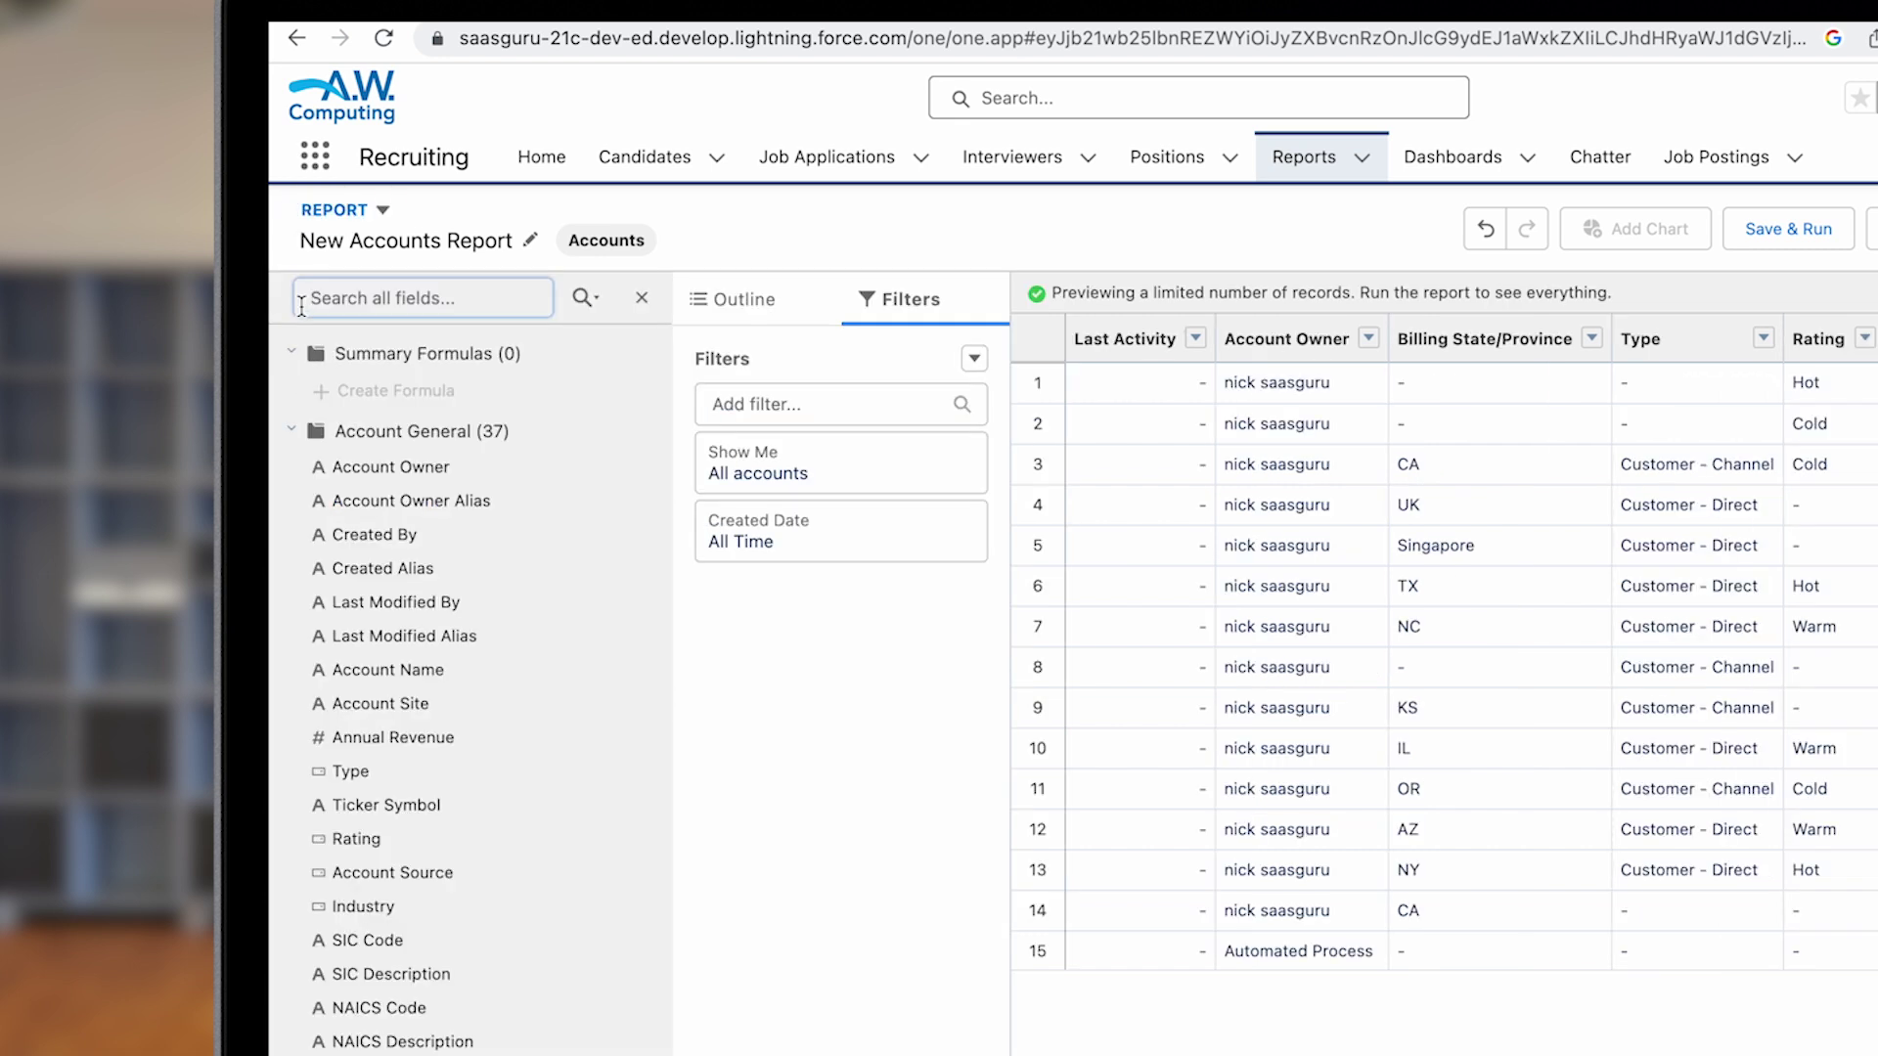
left_click(732, 326)
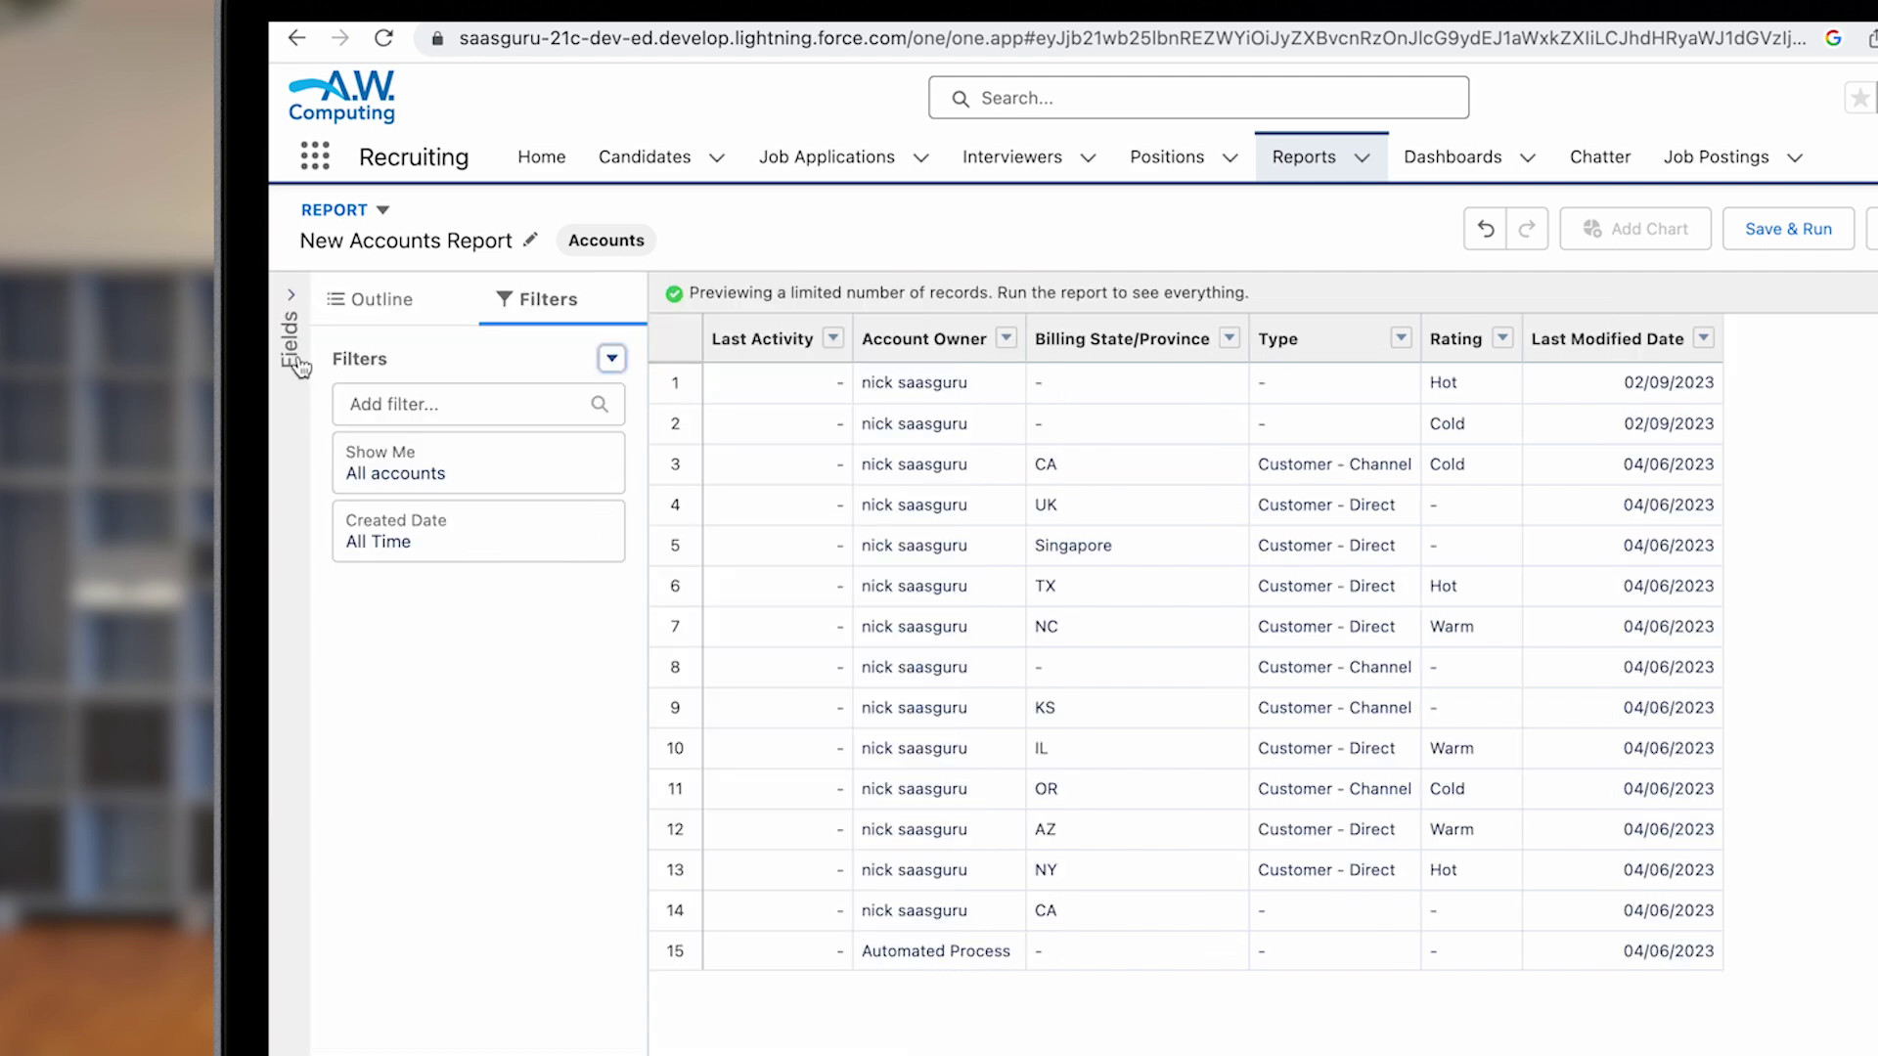
left_click(294, 298)
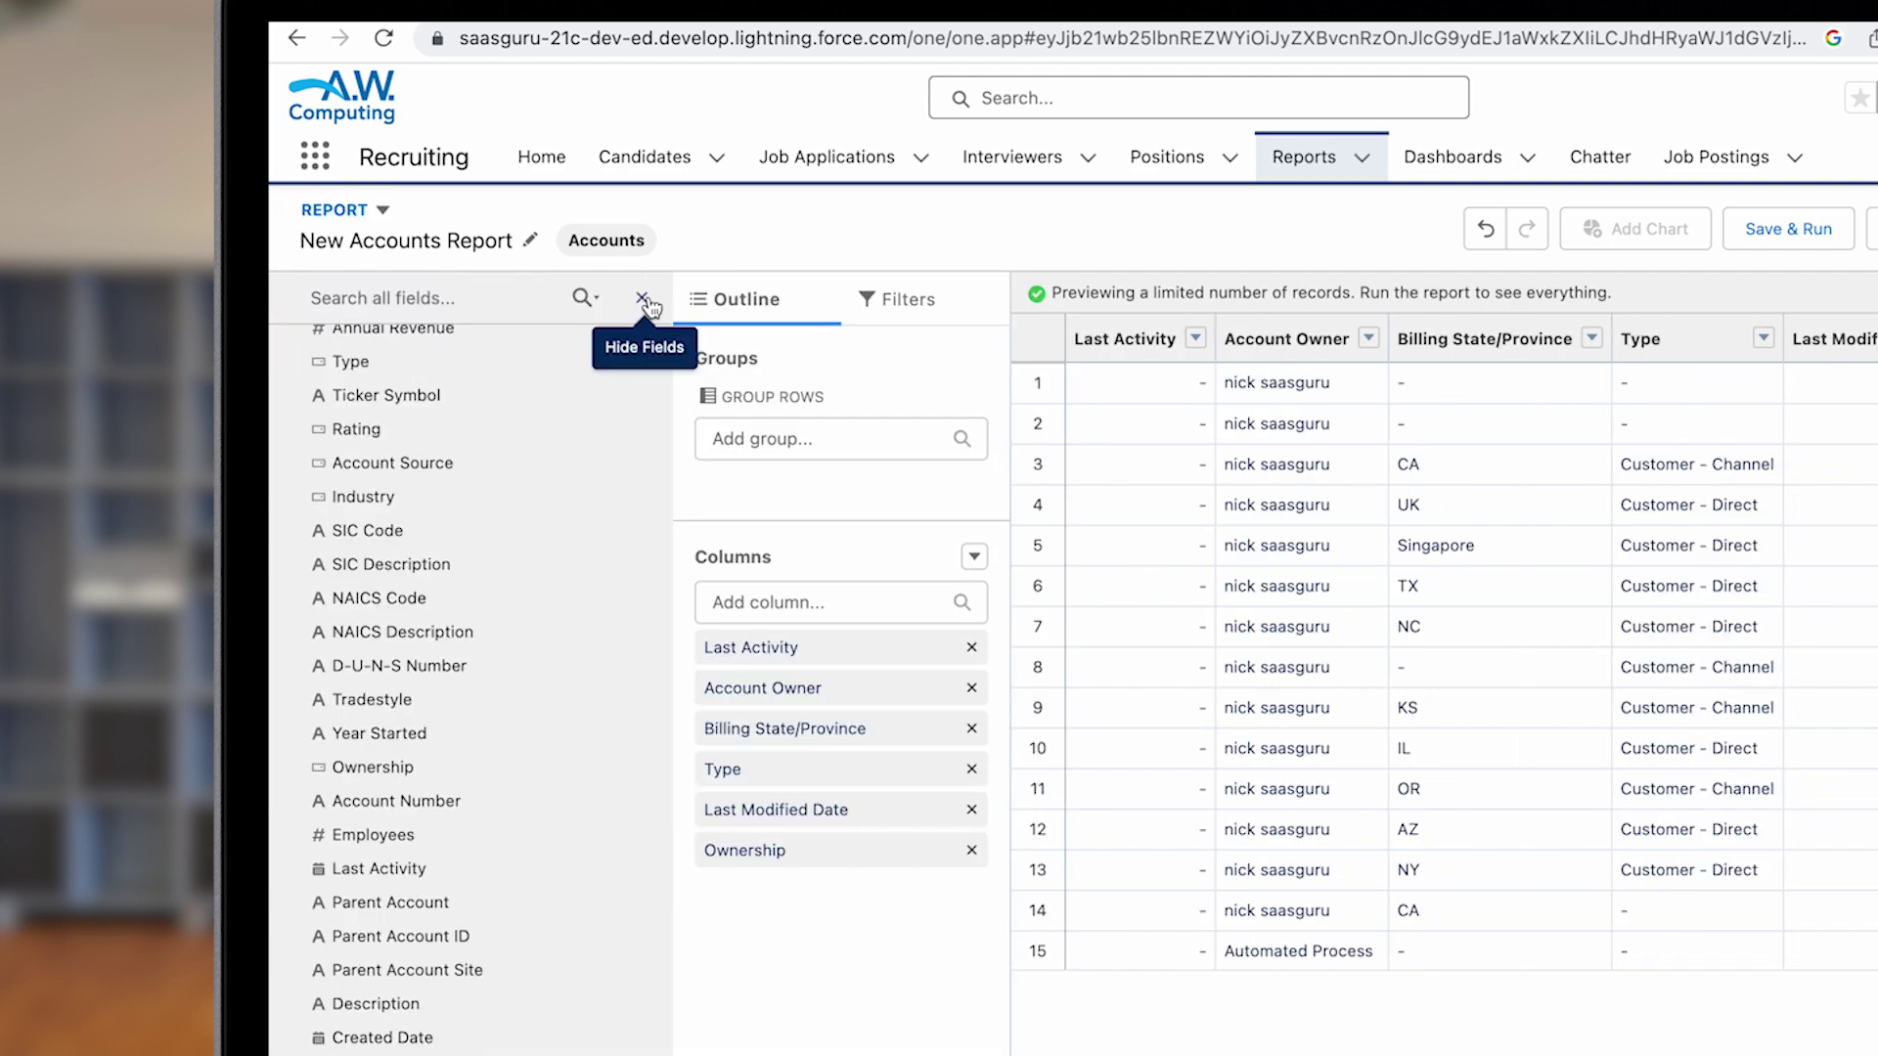
left_click(637, 301)
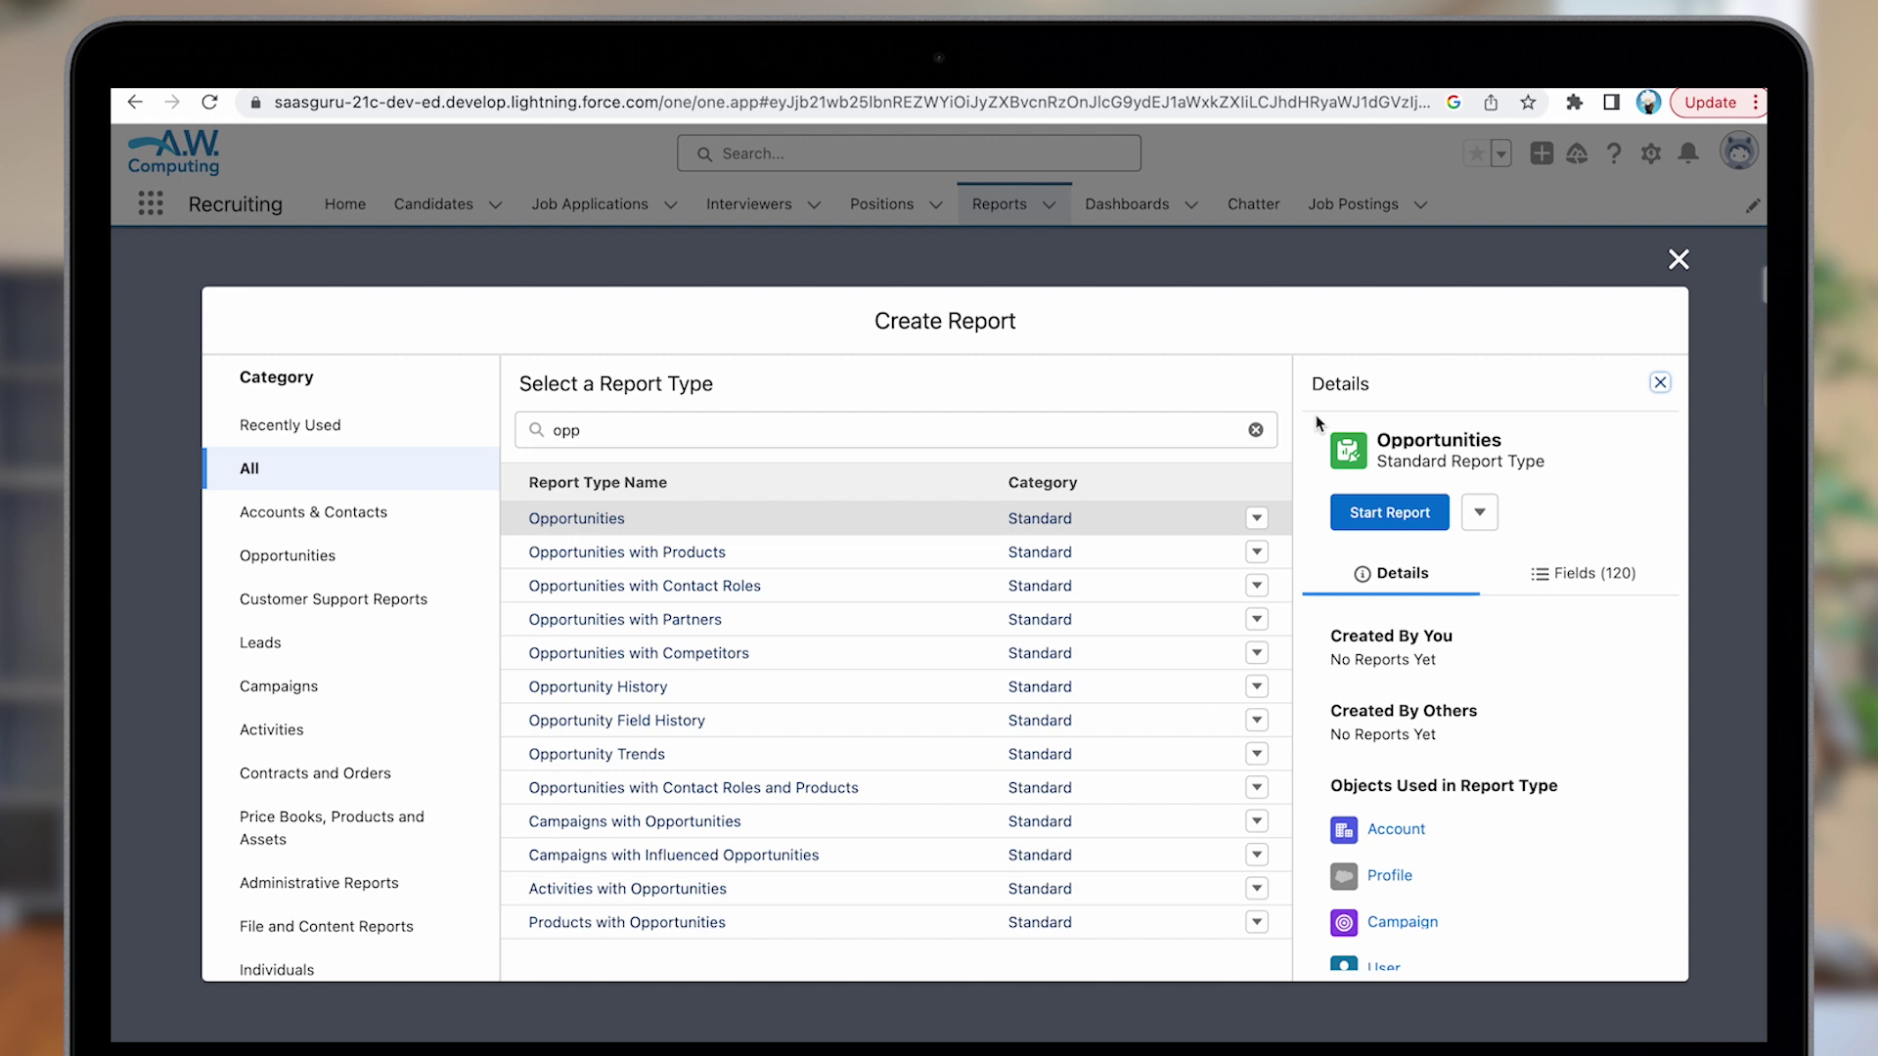
Start the Opportunities report and set its Close Date range to All Time
left_click(1389, 523)
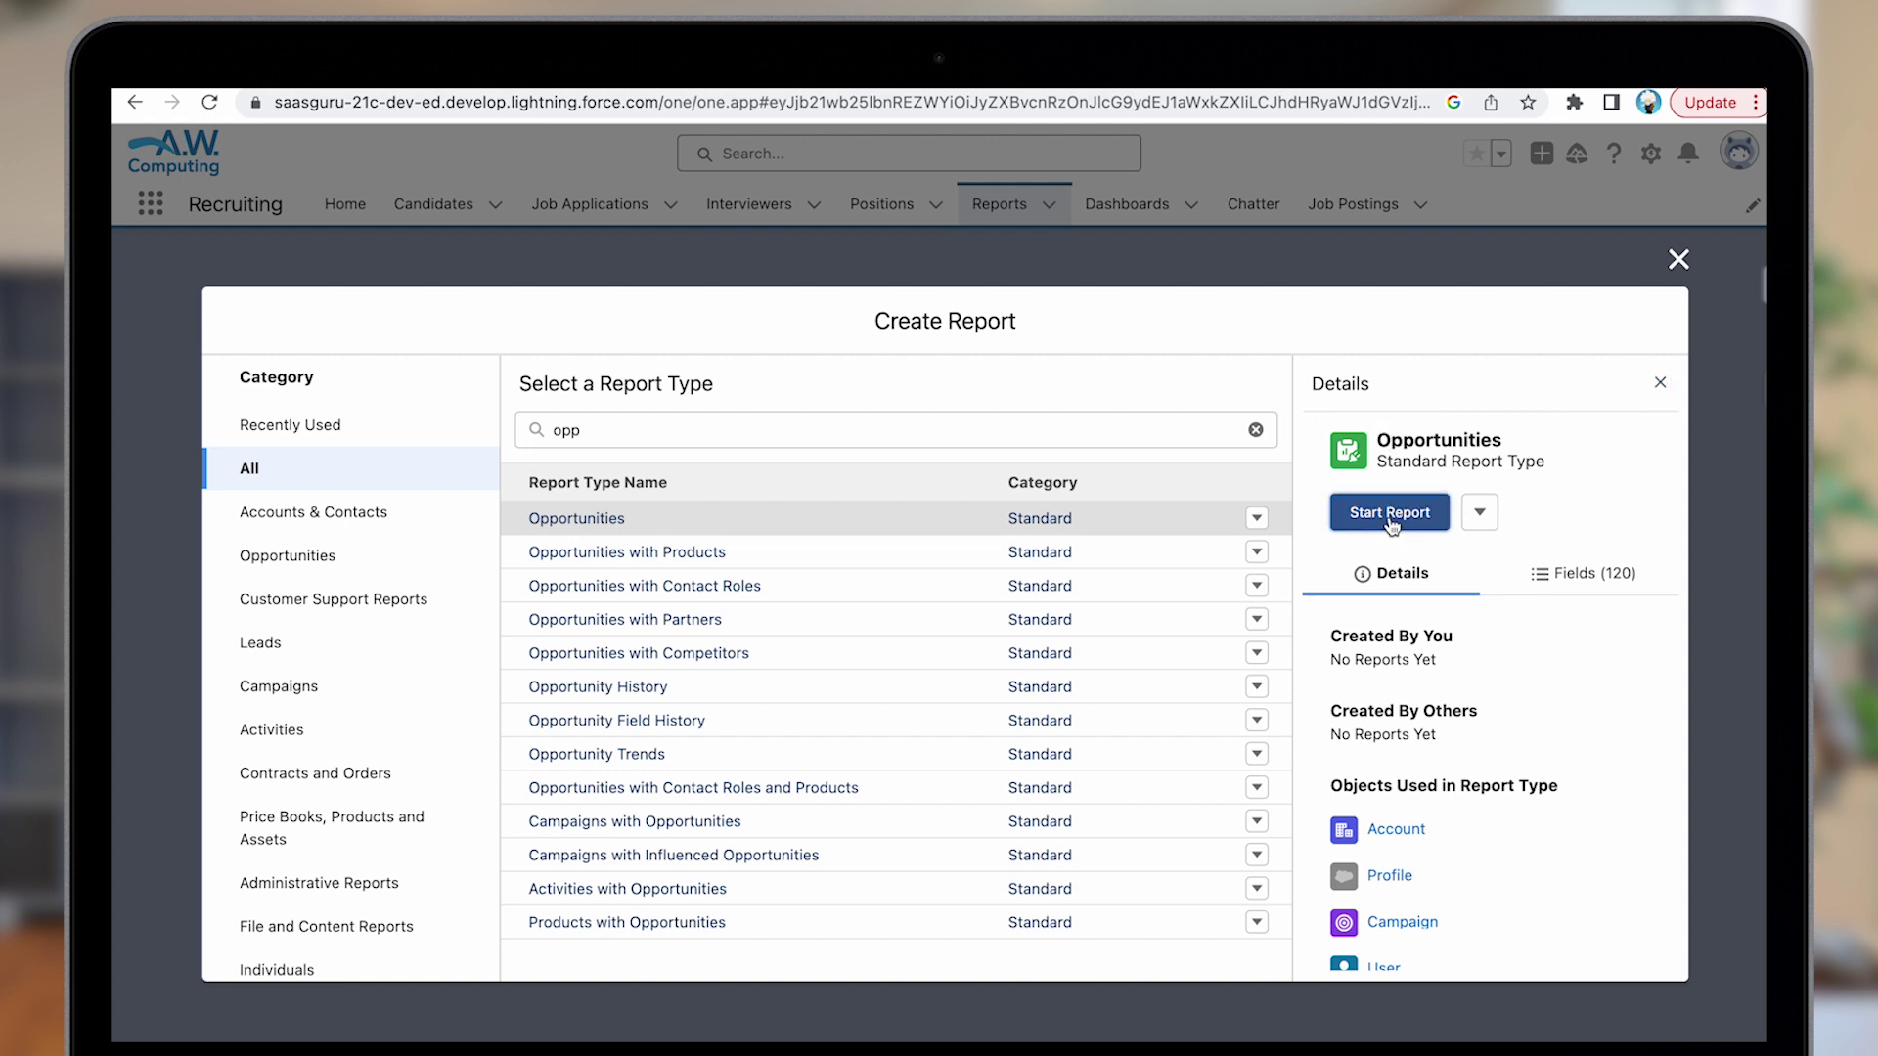
left_click(271, 534)
left_click(626, 571)
left_click(579, 619)
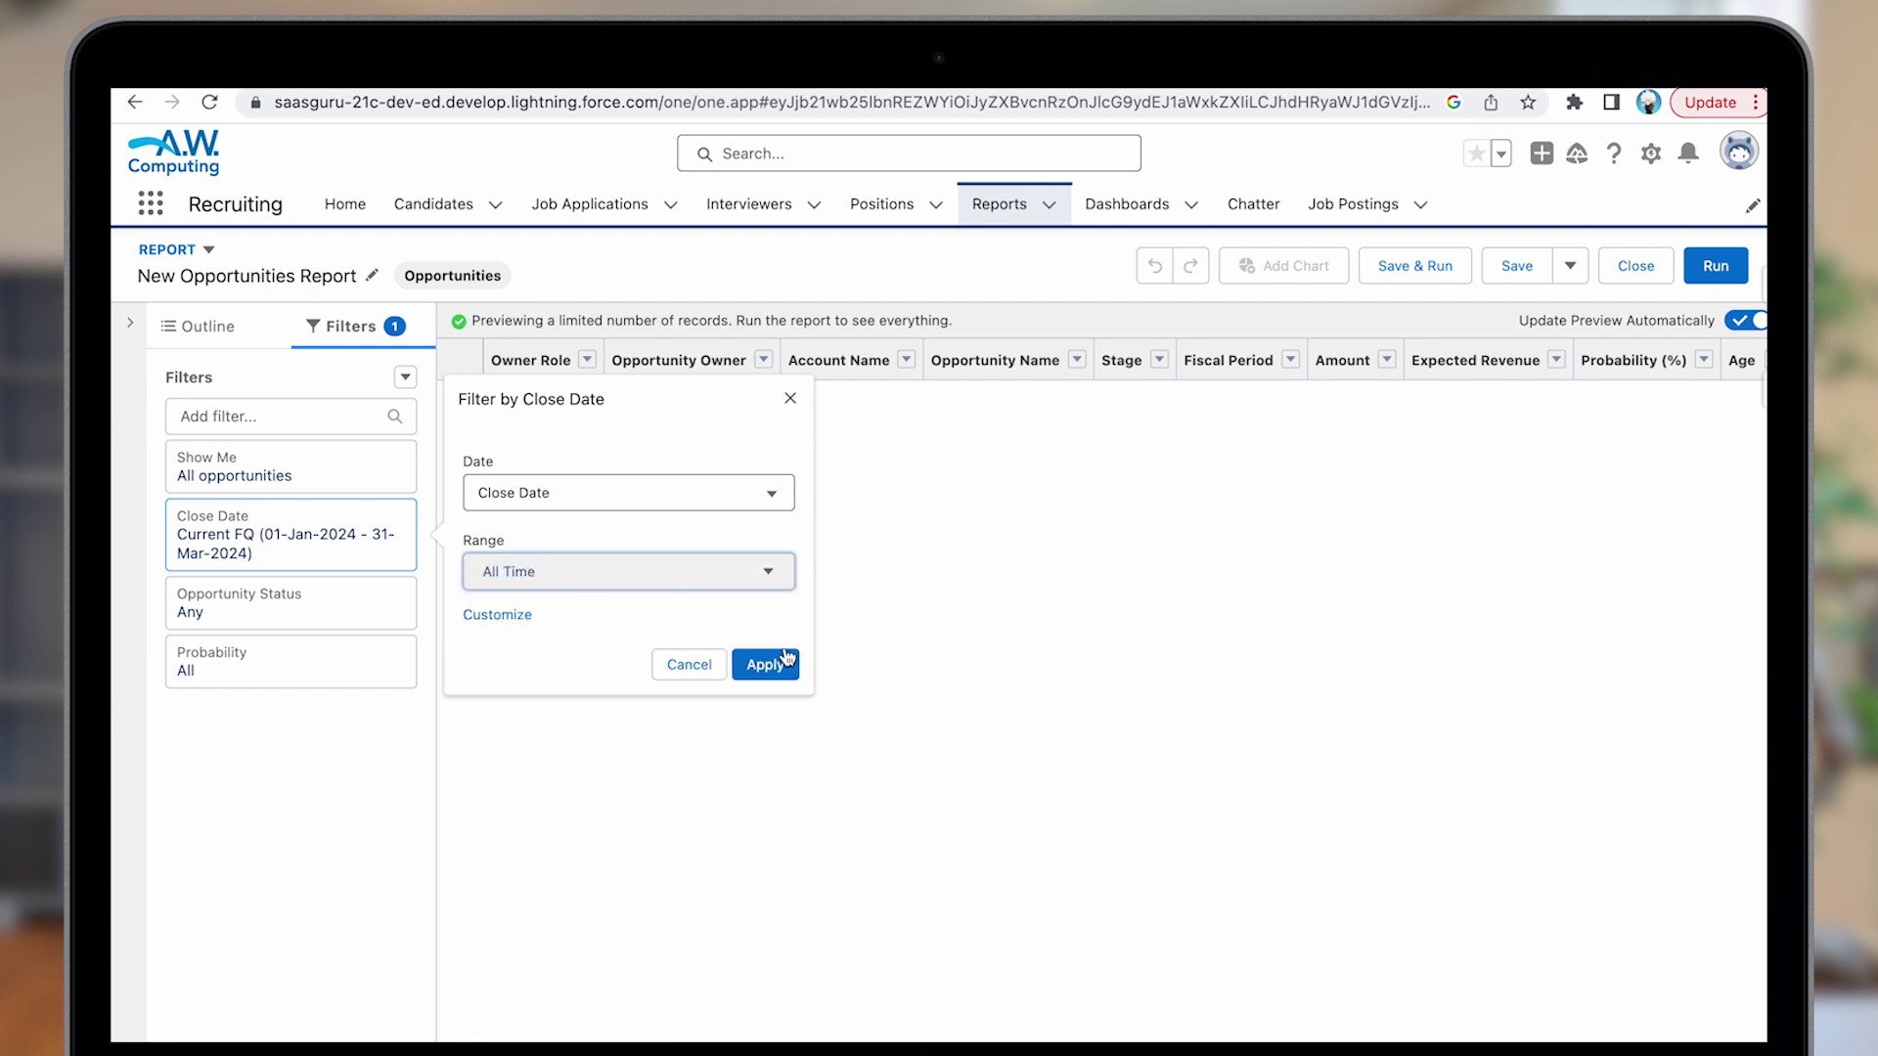
left_click(780, 667)
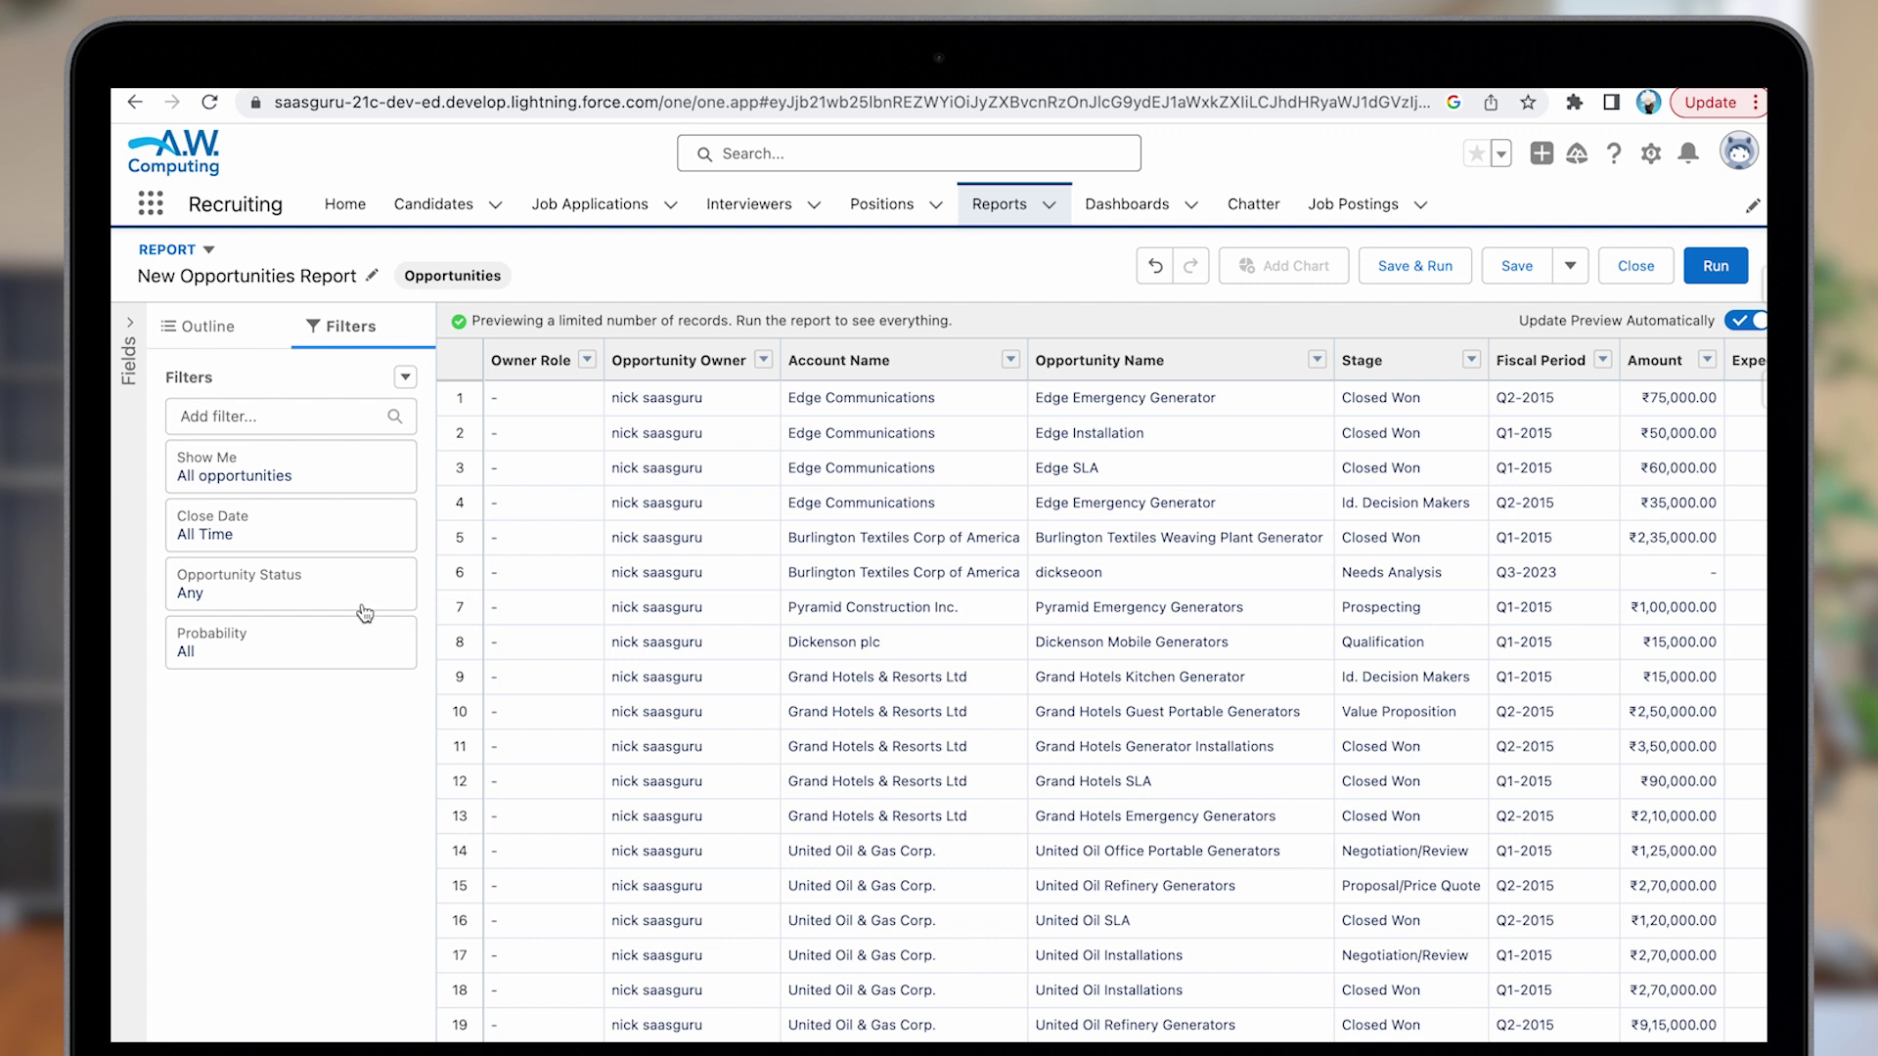
Remove the Fiscal Period column and add a Won column to the report
left_click(234, 333)
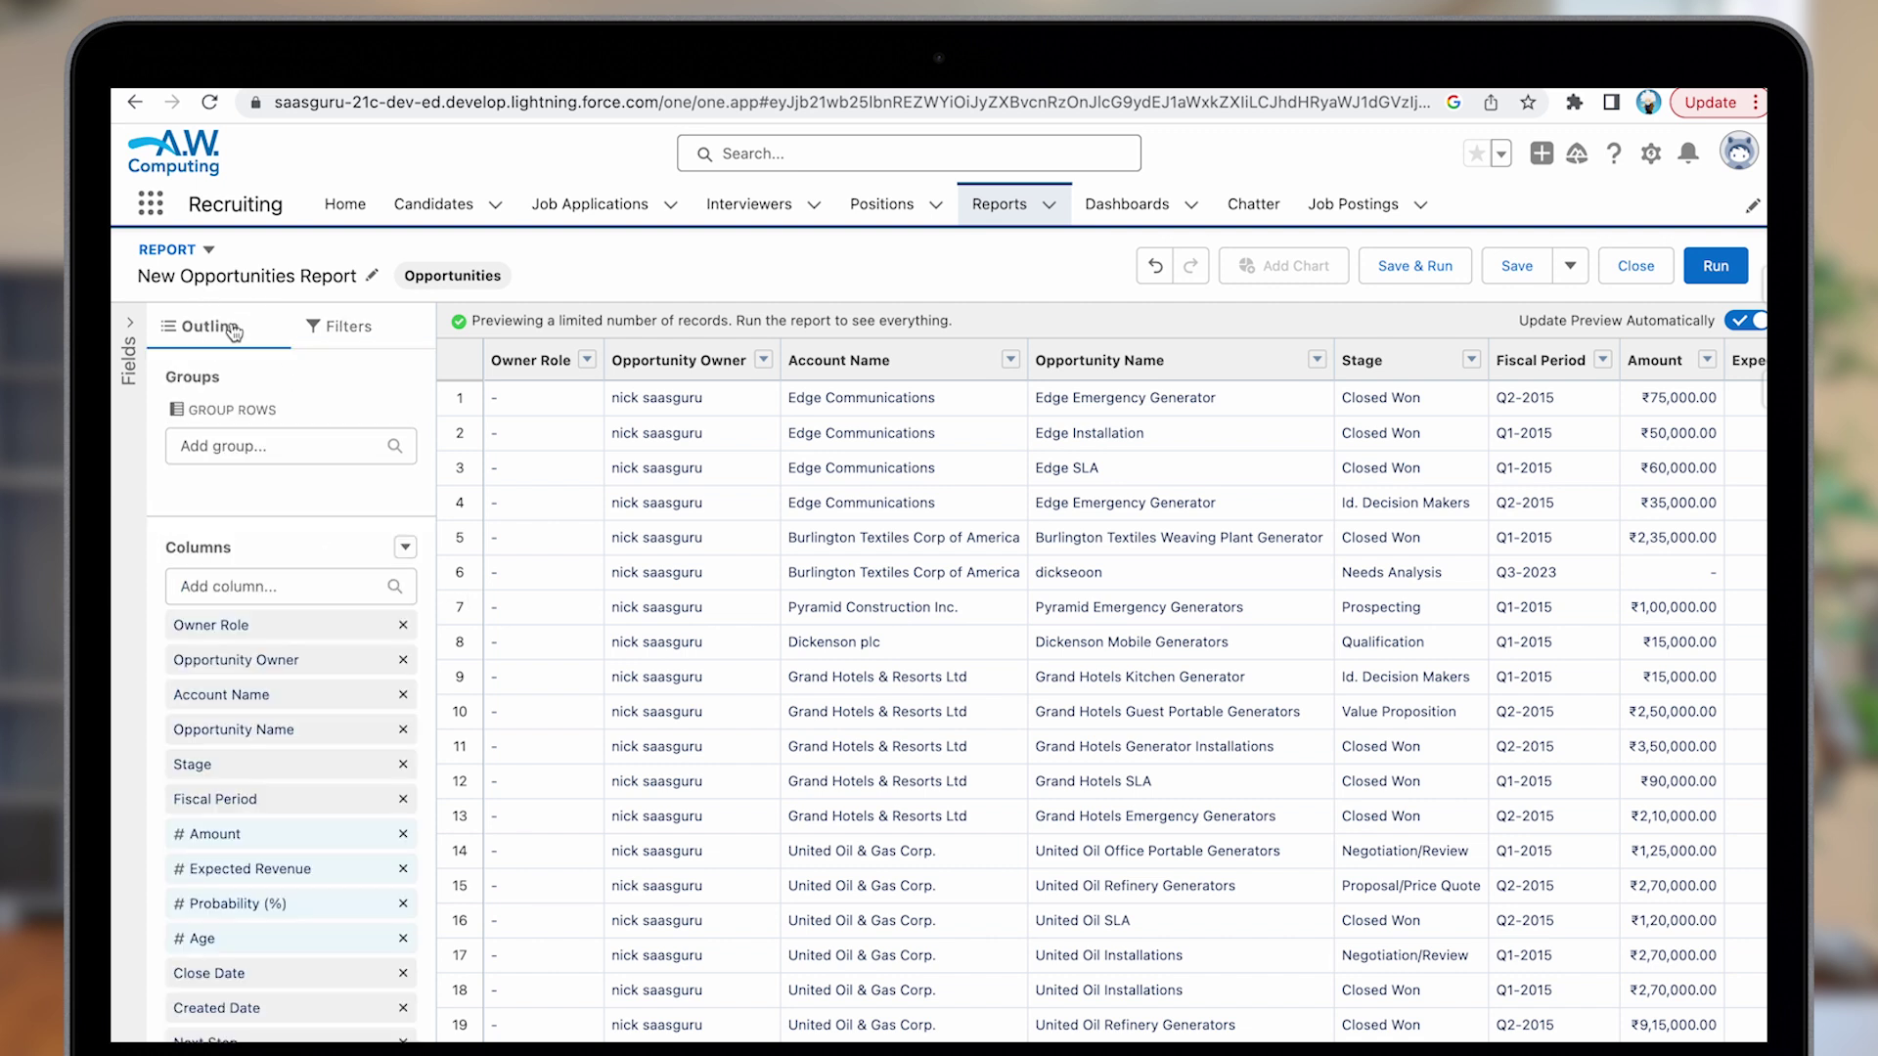
scroll(389, 567, "down", 2)
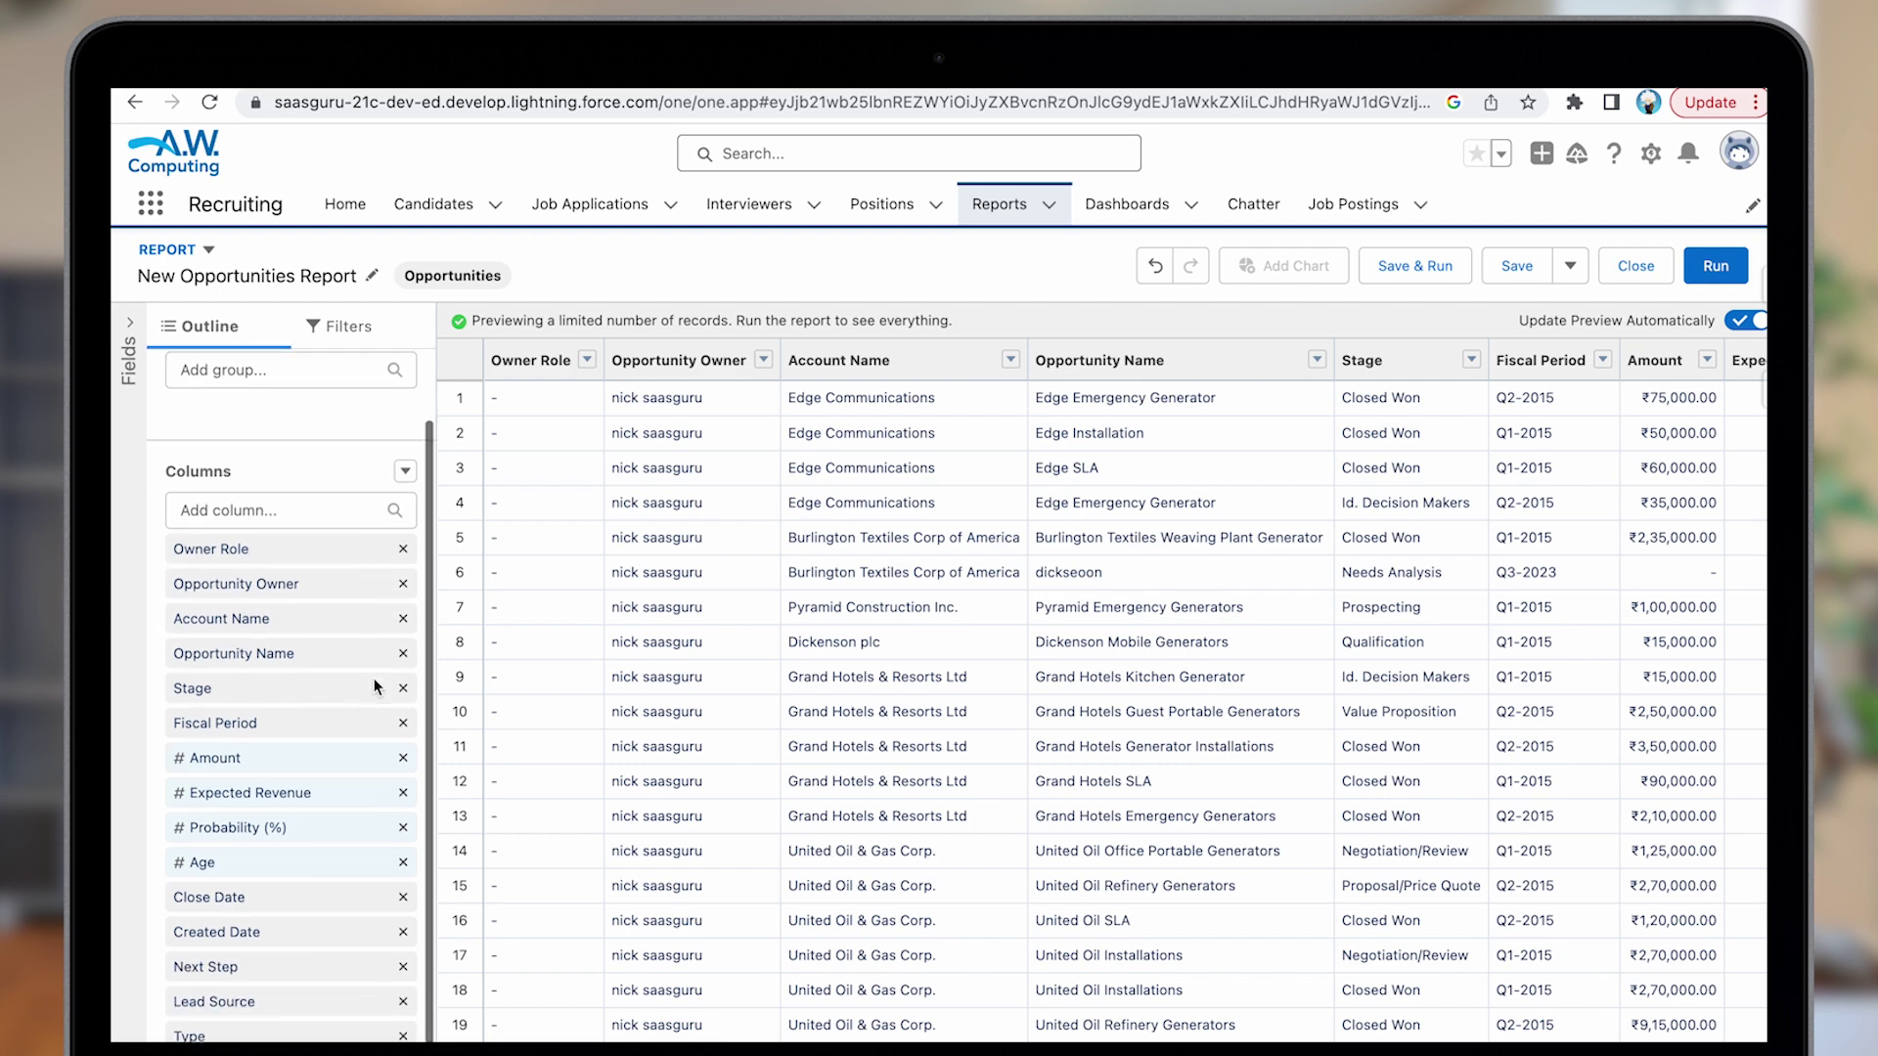
left_click(403, 724)
left_click(283, 545)
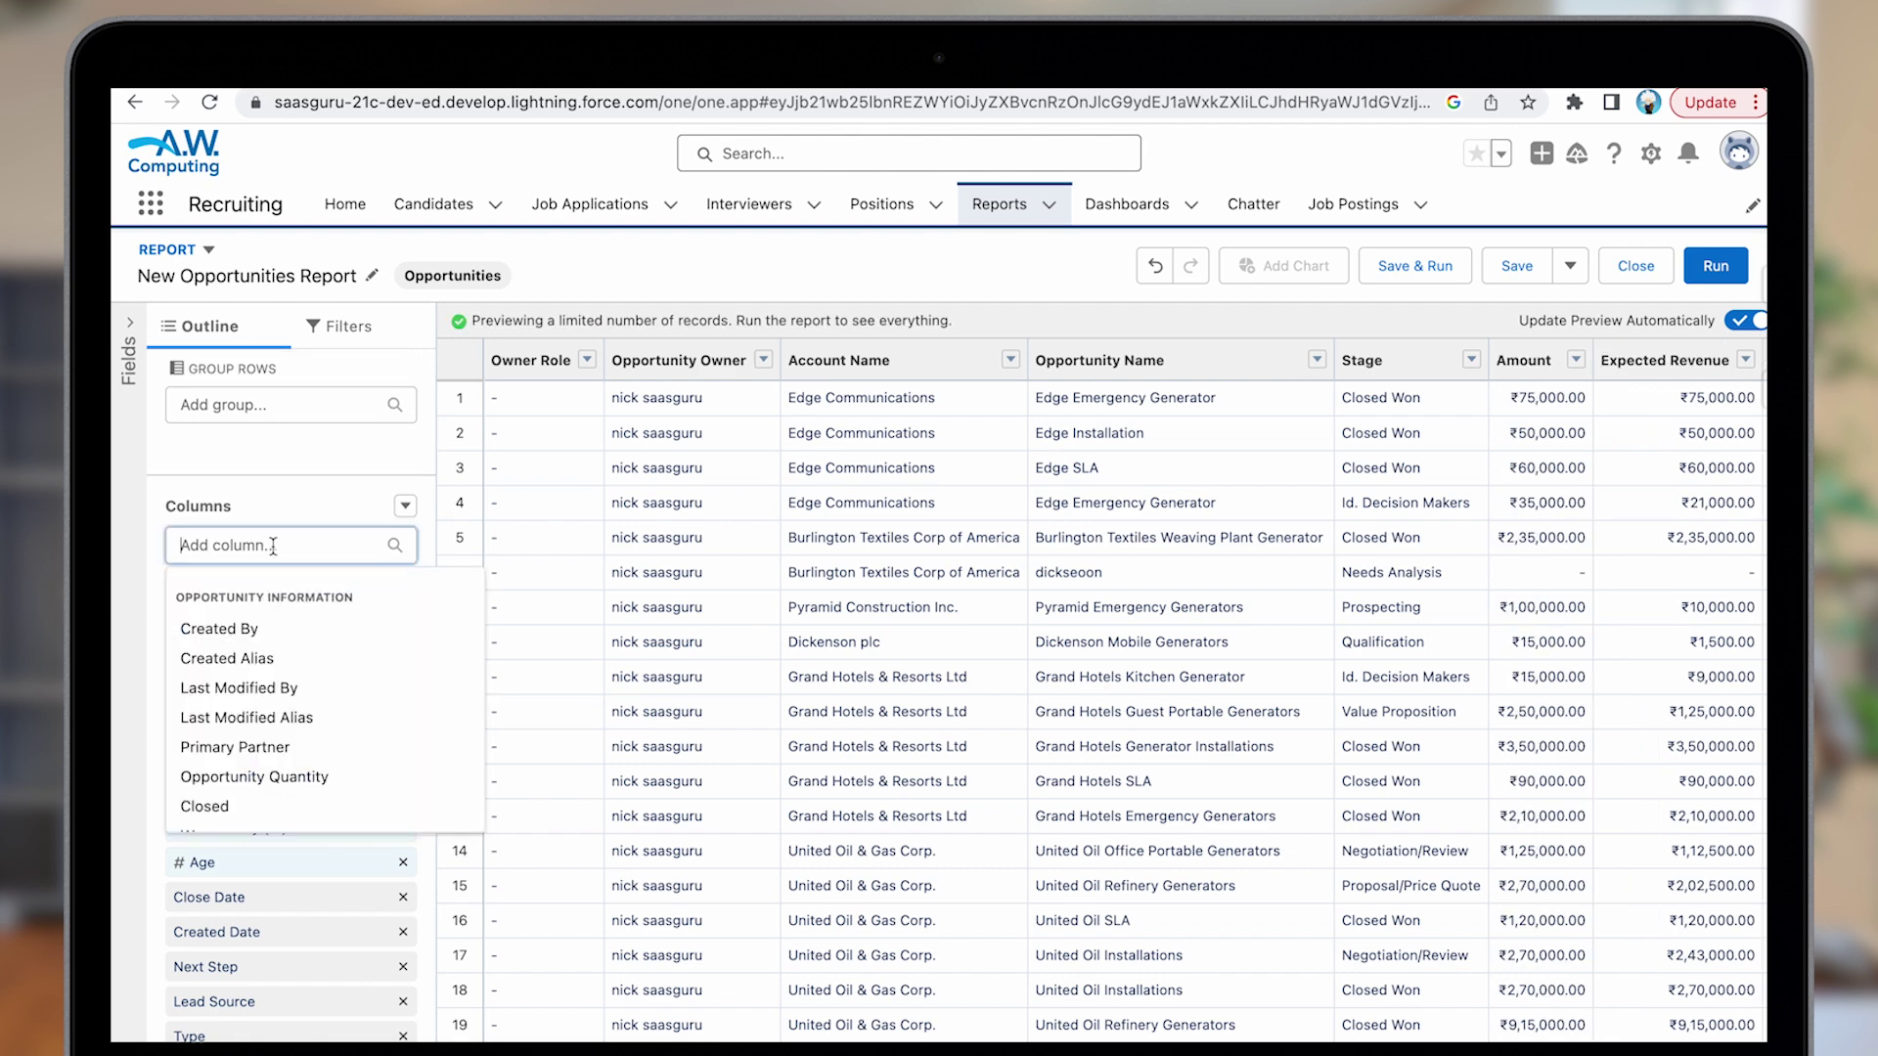
scroll(226, 638, "down", 3)
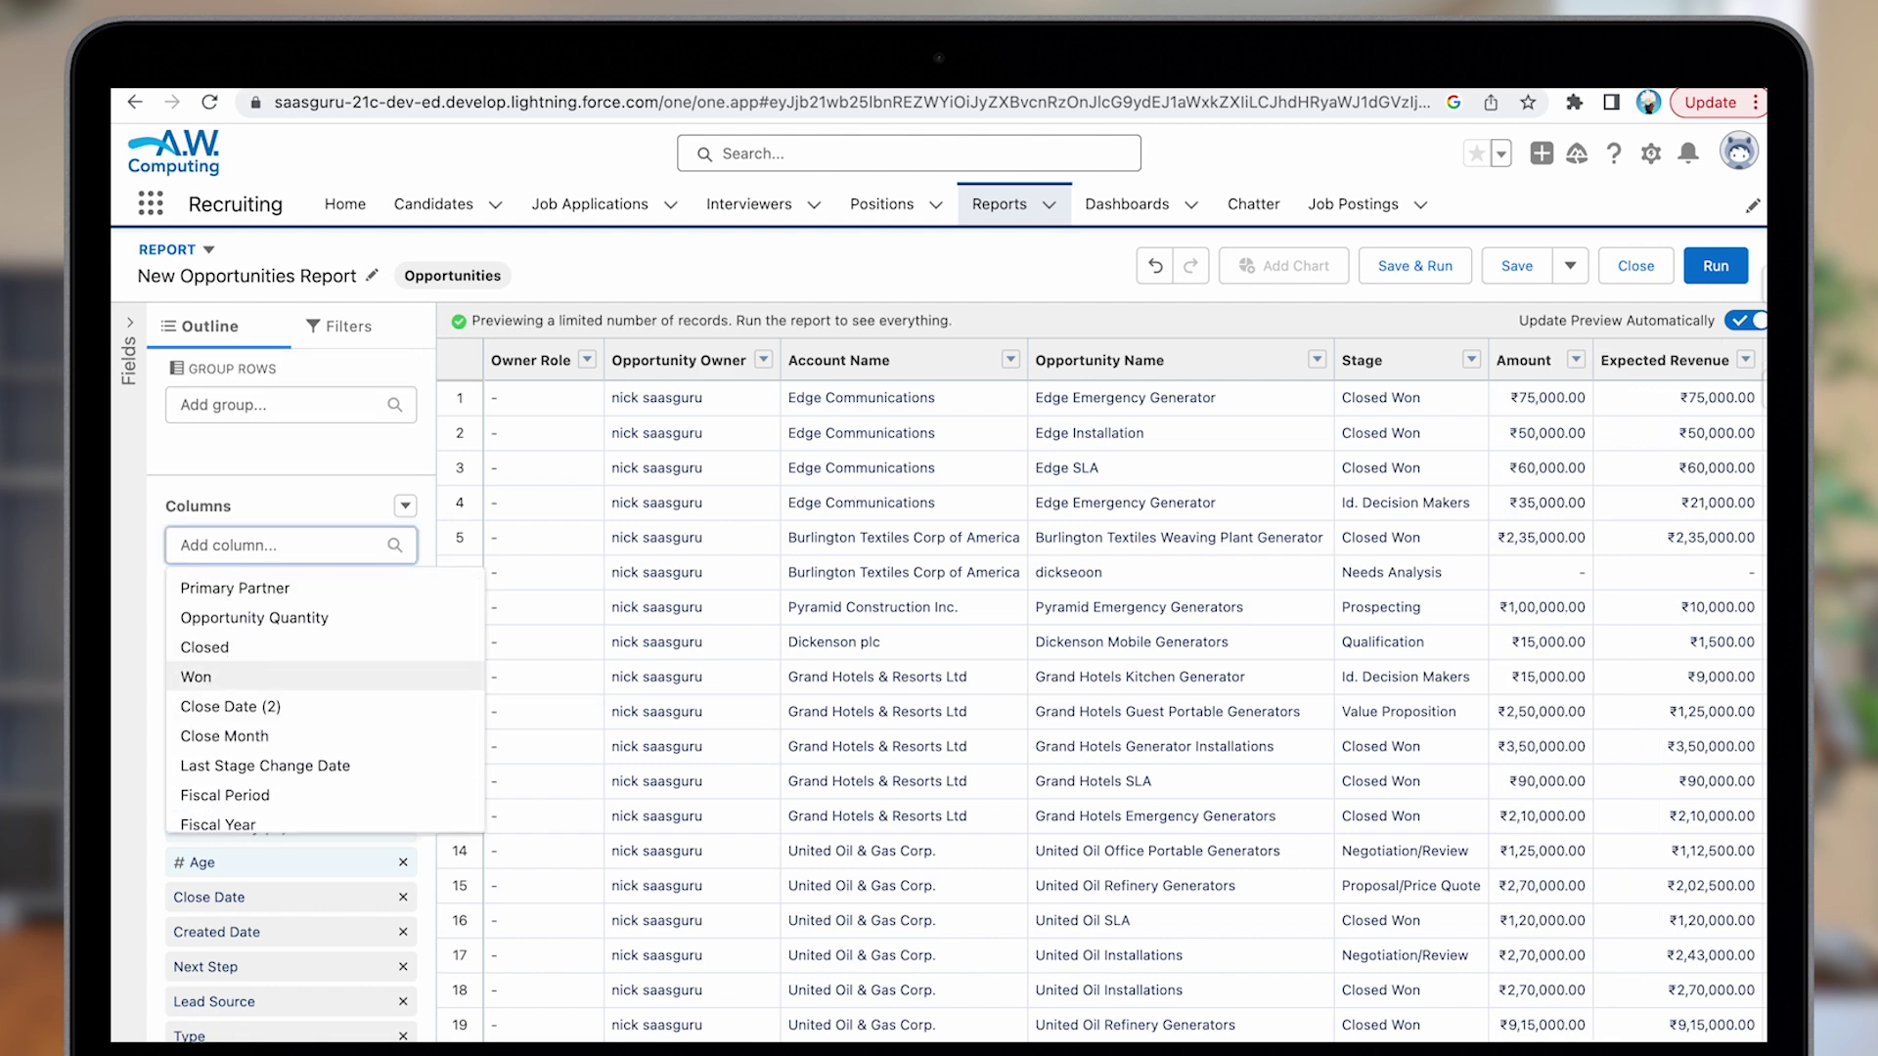
left_click(623, 592)
scroll(1012, 563, "right", 10)
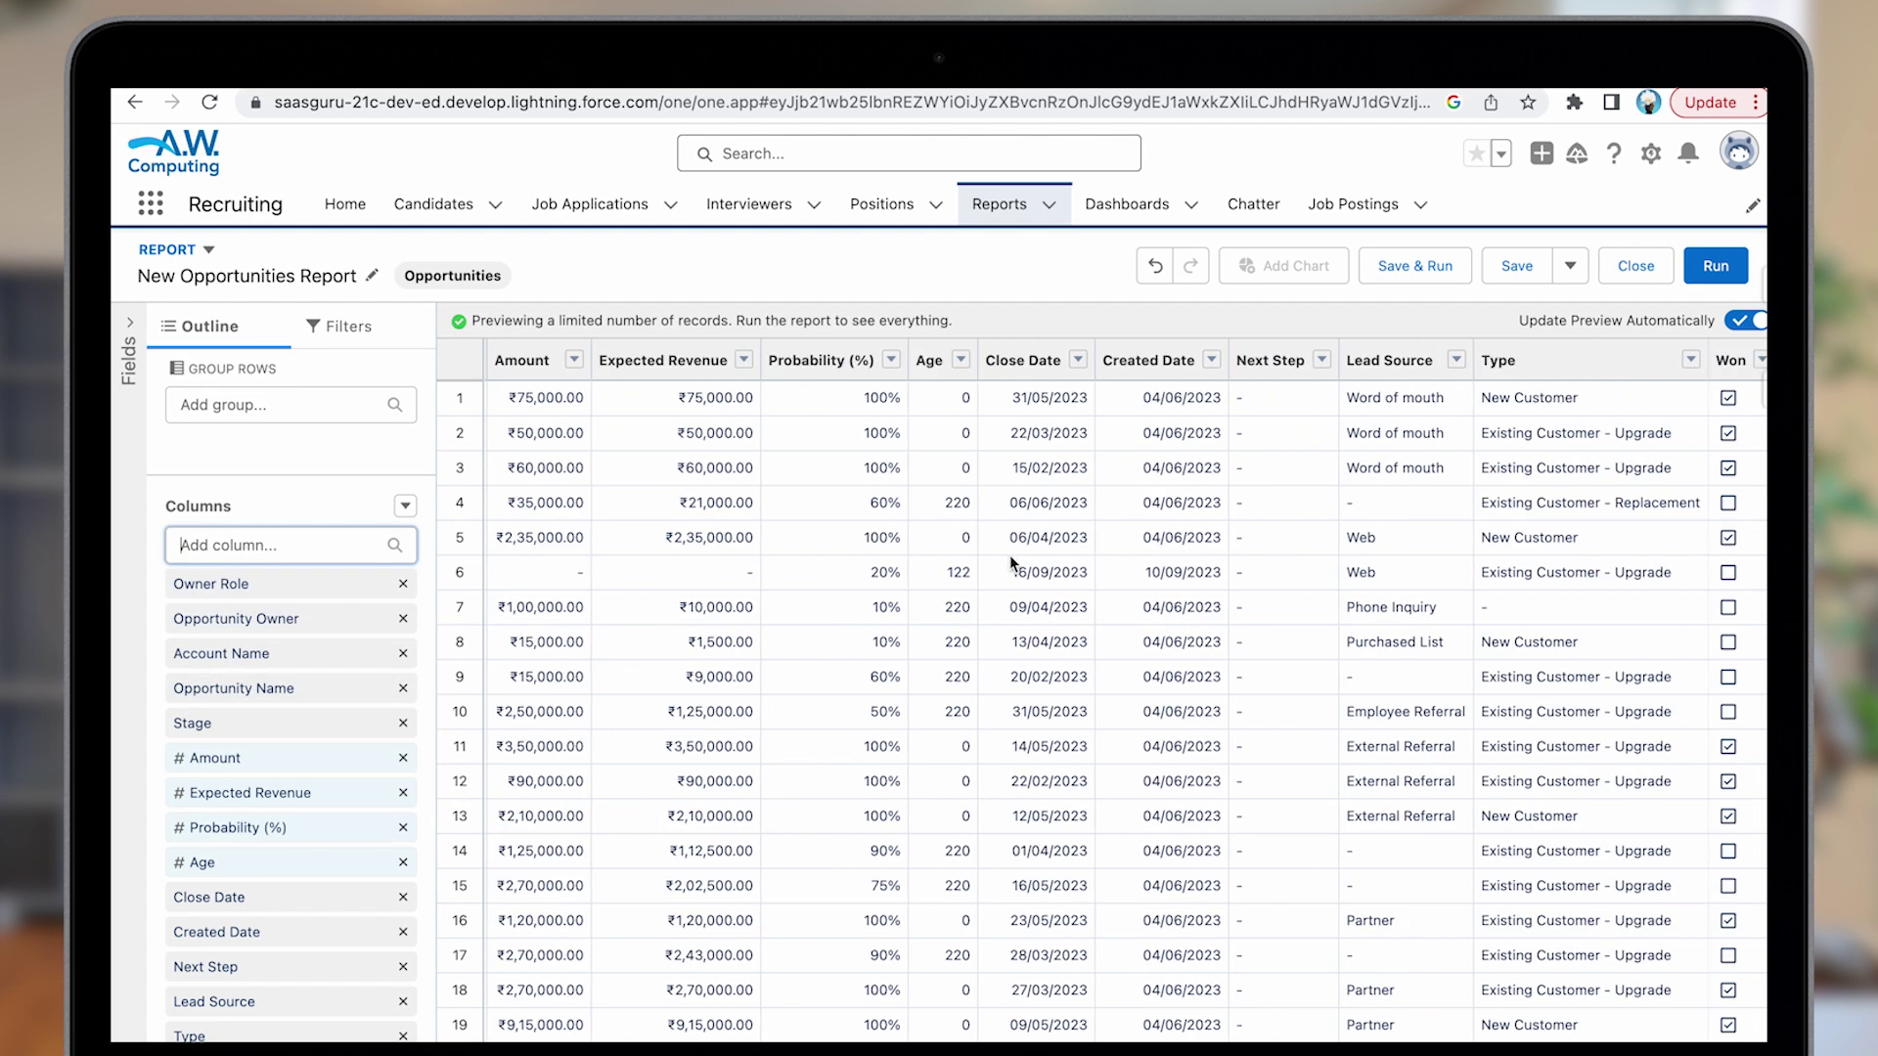
Group rows by Opportunity Name and run the report: 33 records, 18 won
left_click(1715, 266)
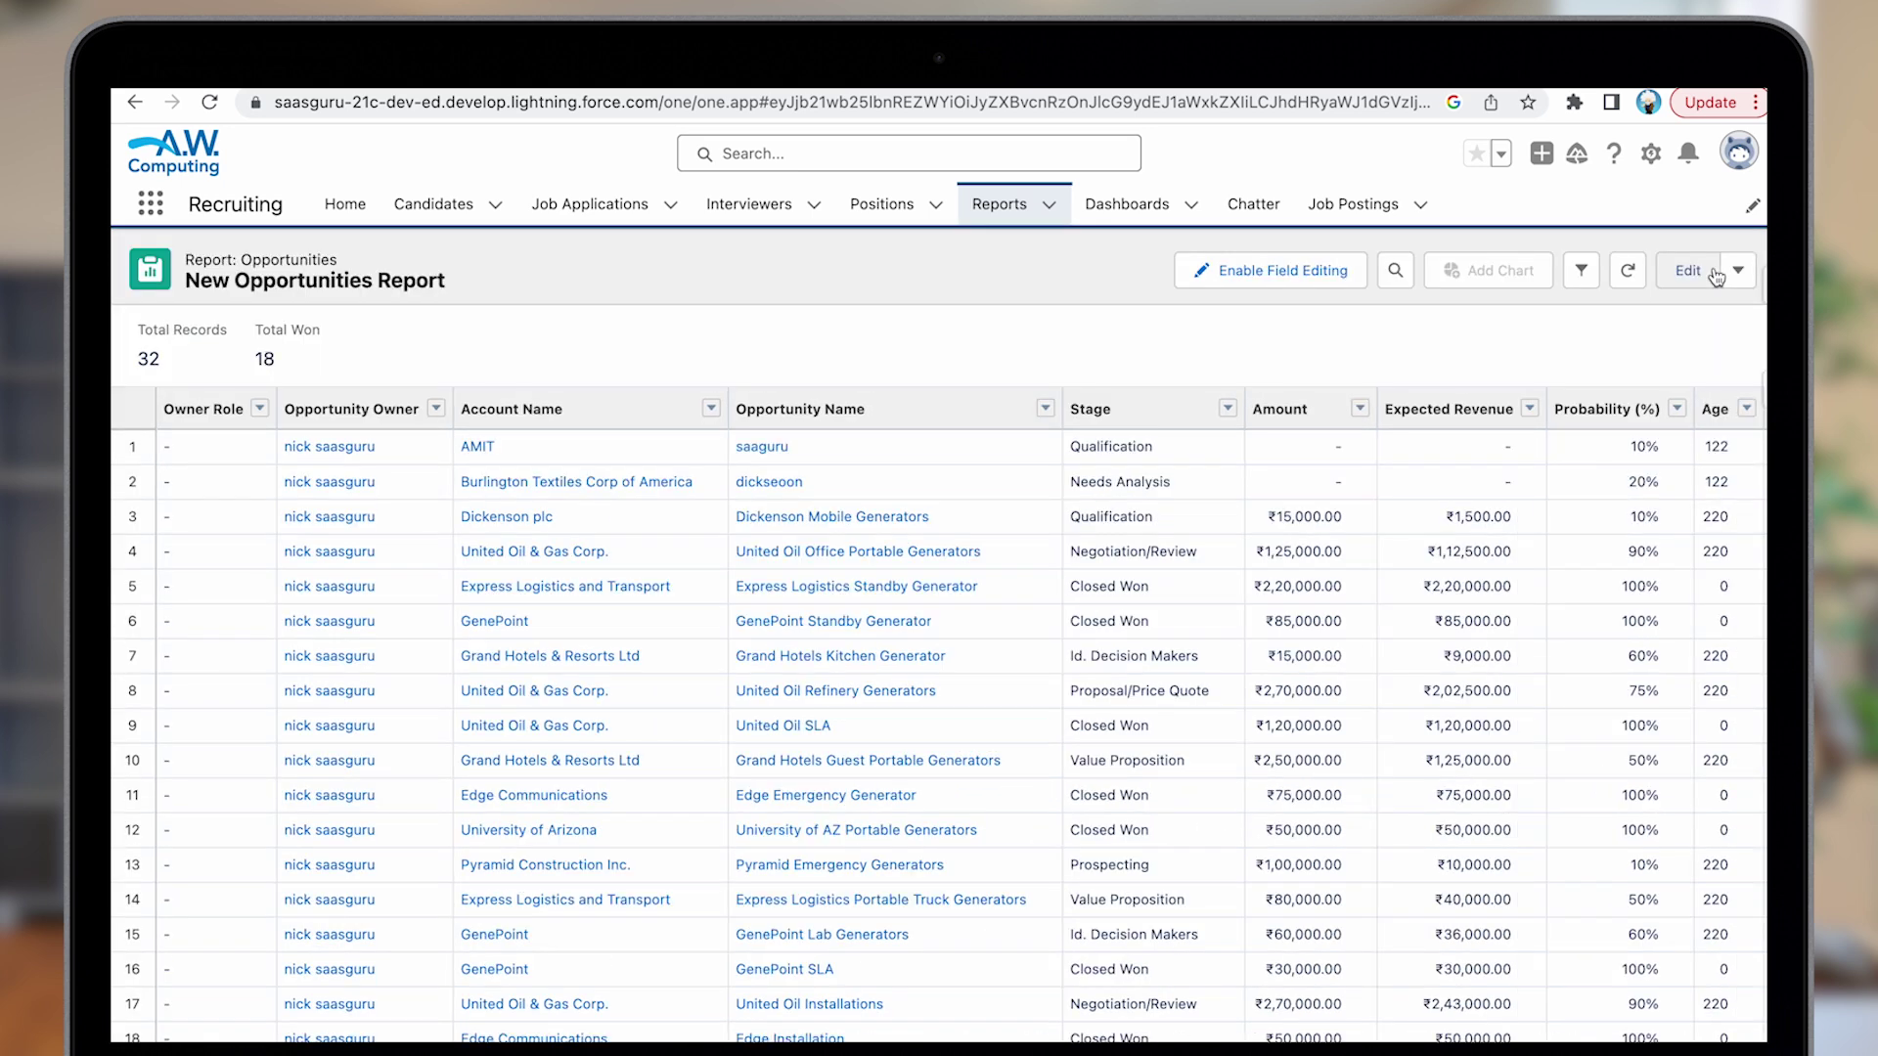
left_click(1689, 270)
left_click(282, 445)
scroll(194, 509, "down", 1)
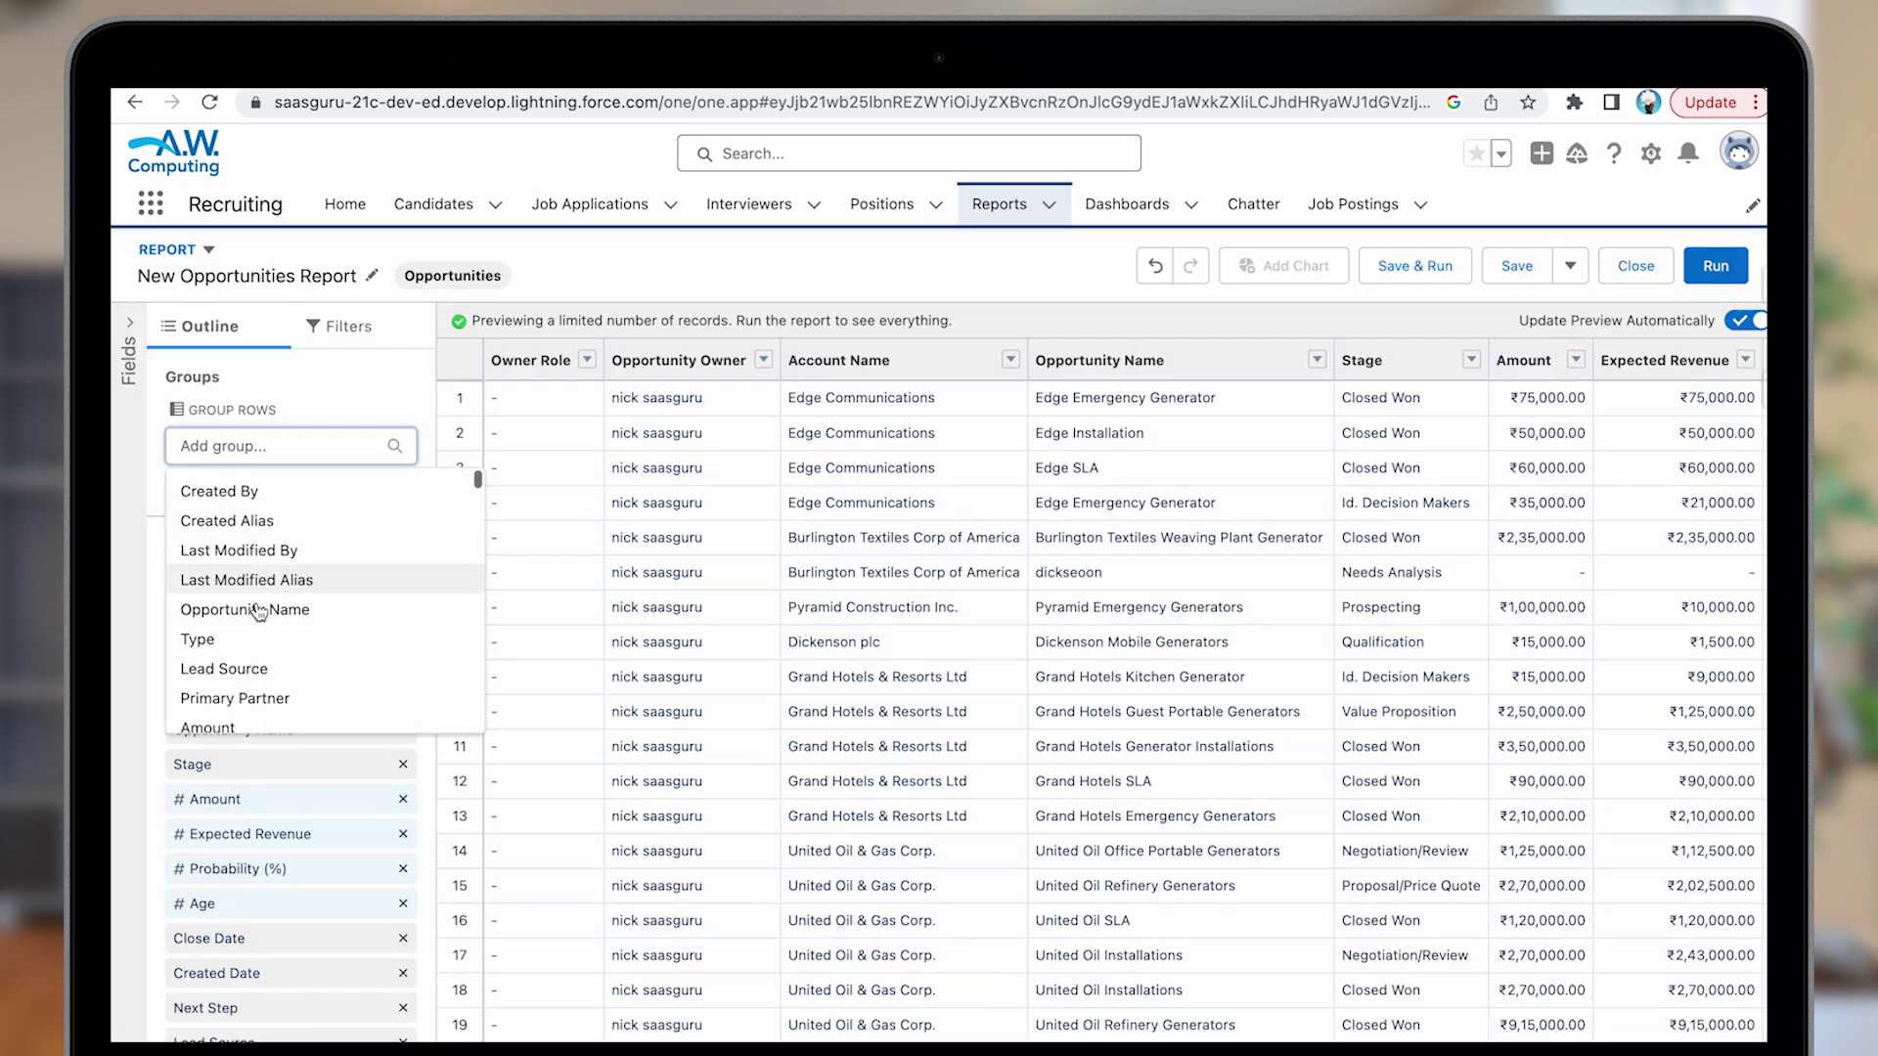
left_click(244, 609)
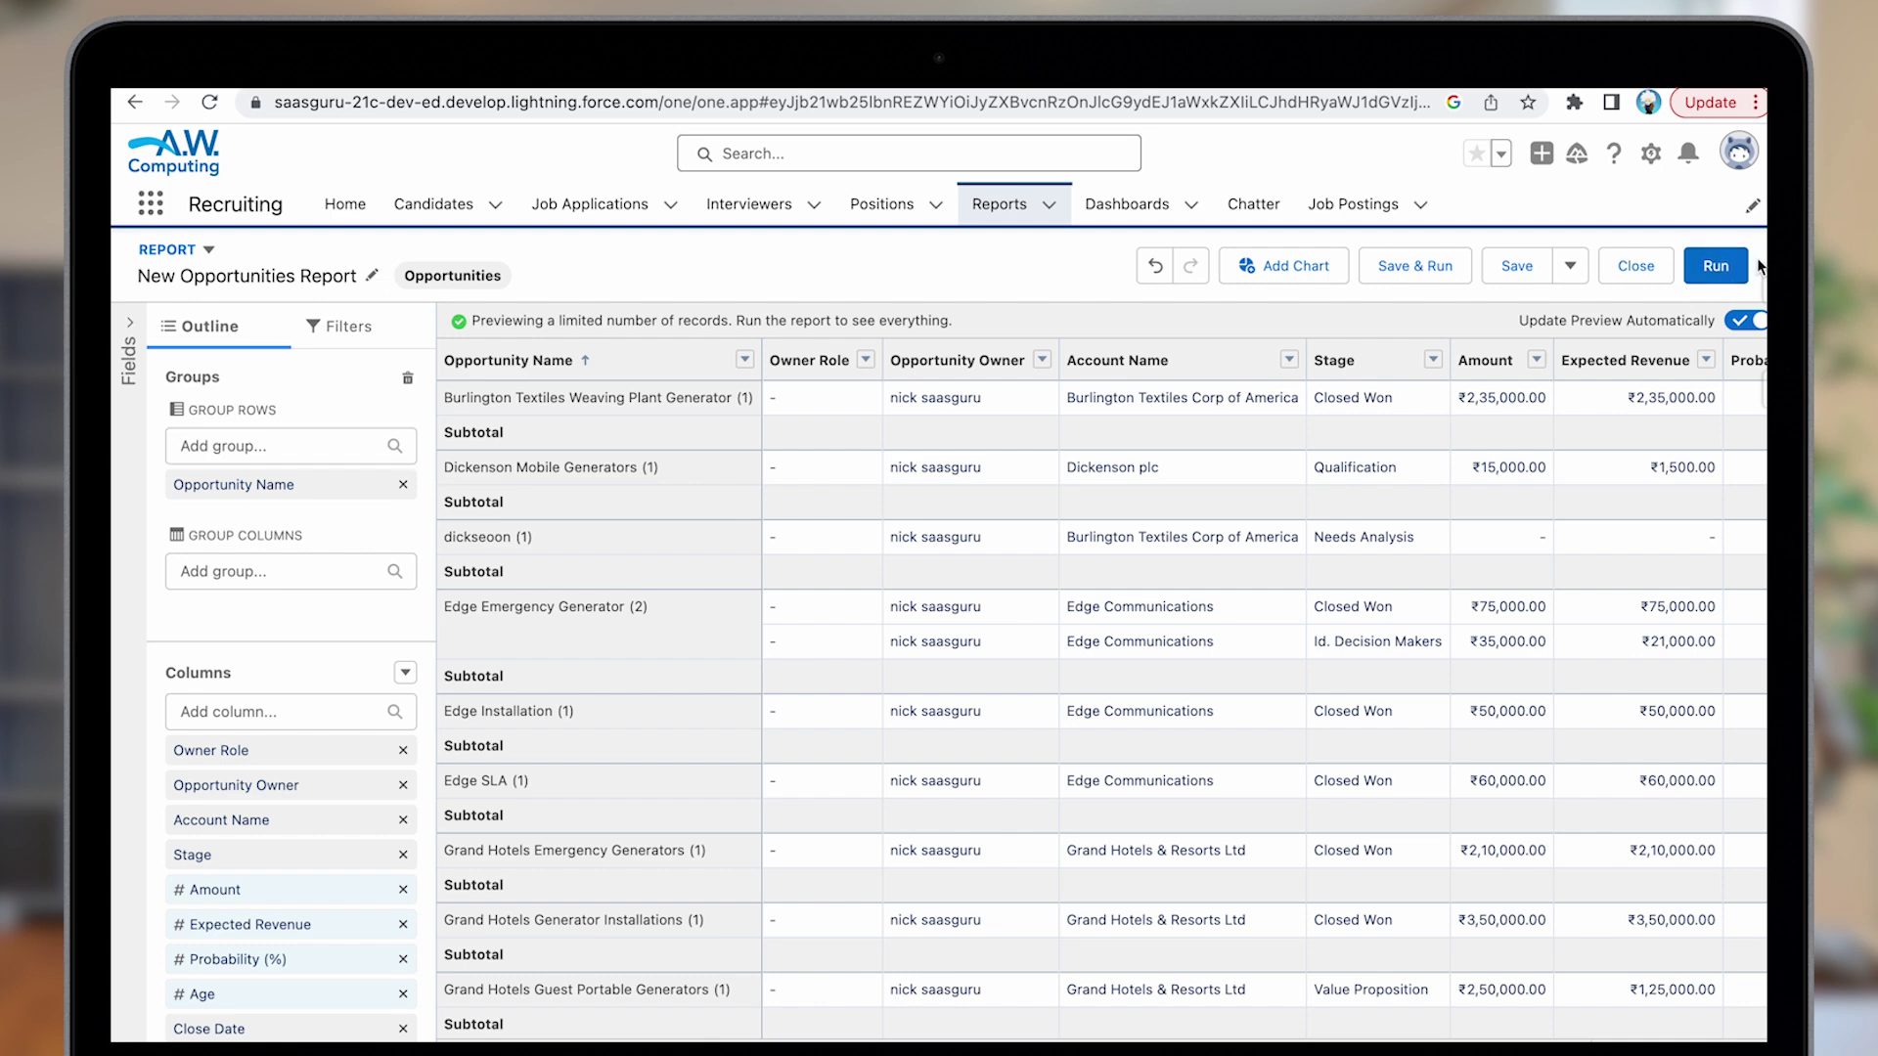
left_click(1714, 268)
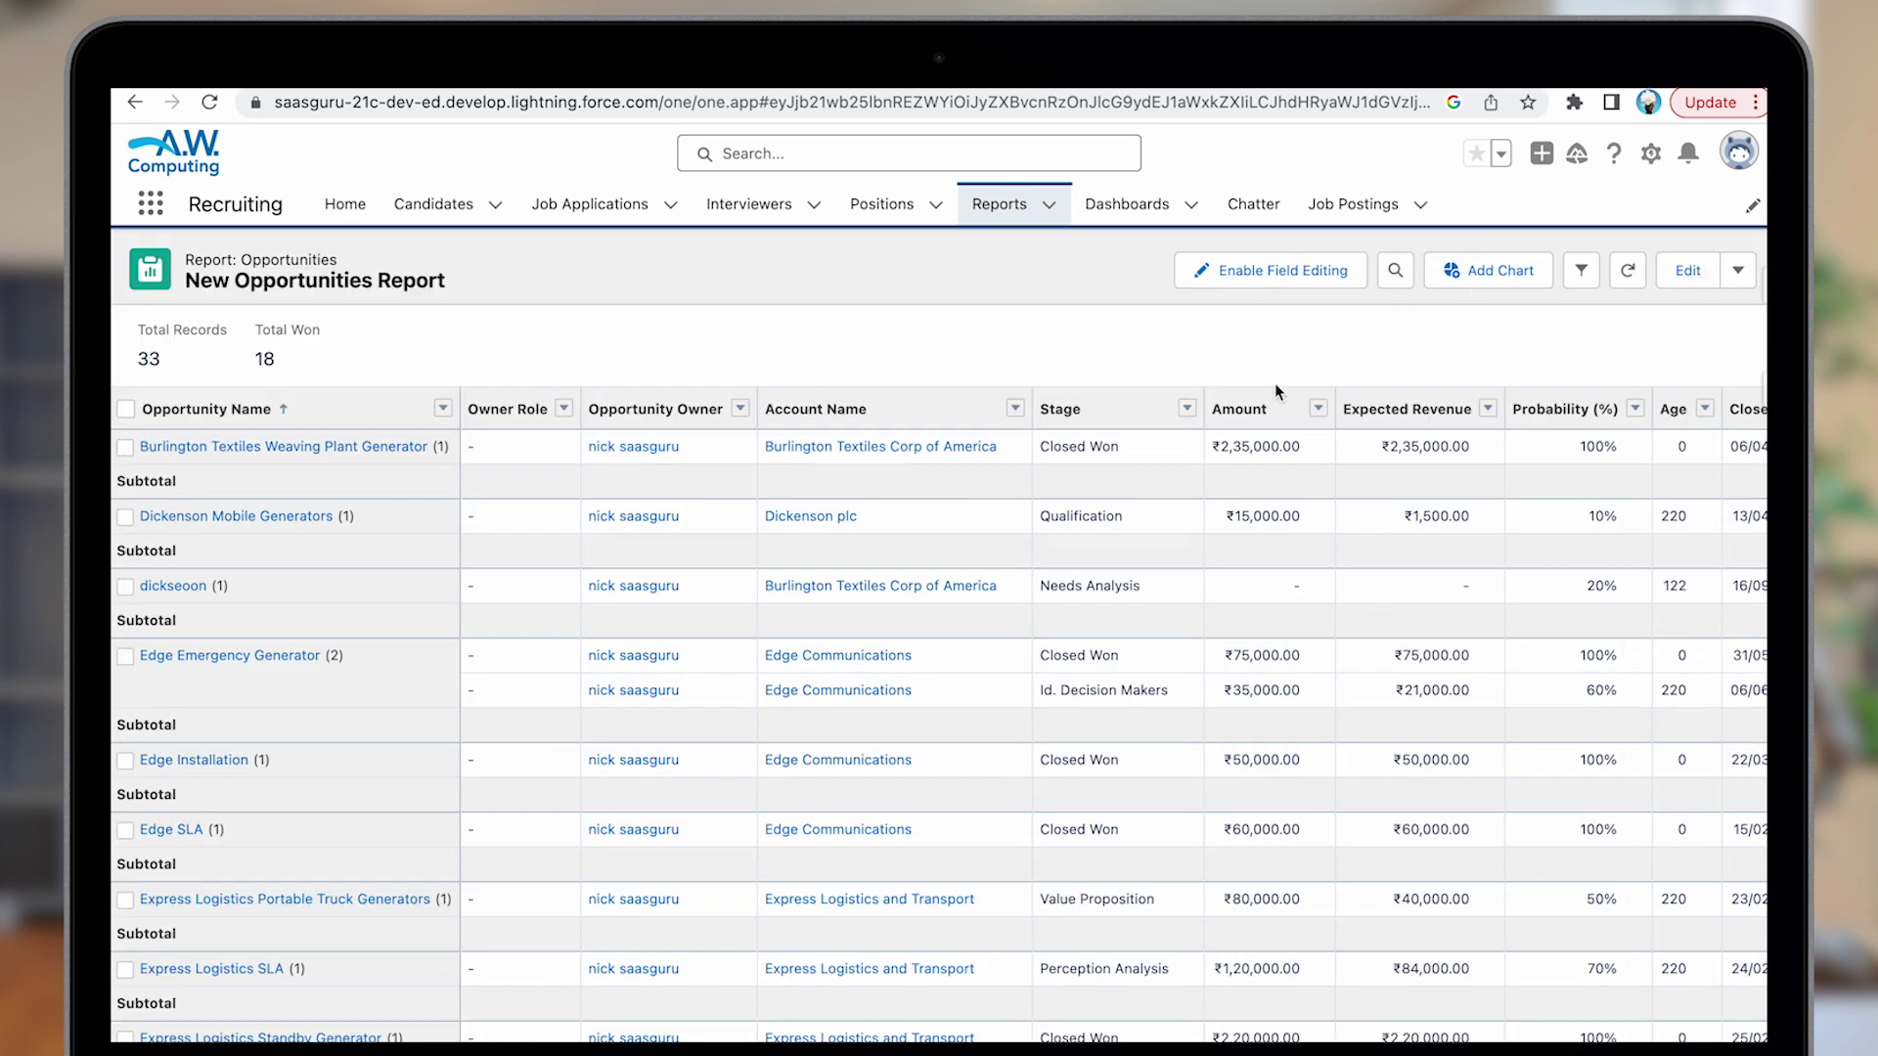
scroll(1276, 390, "down", 20)
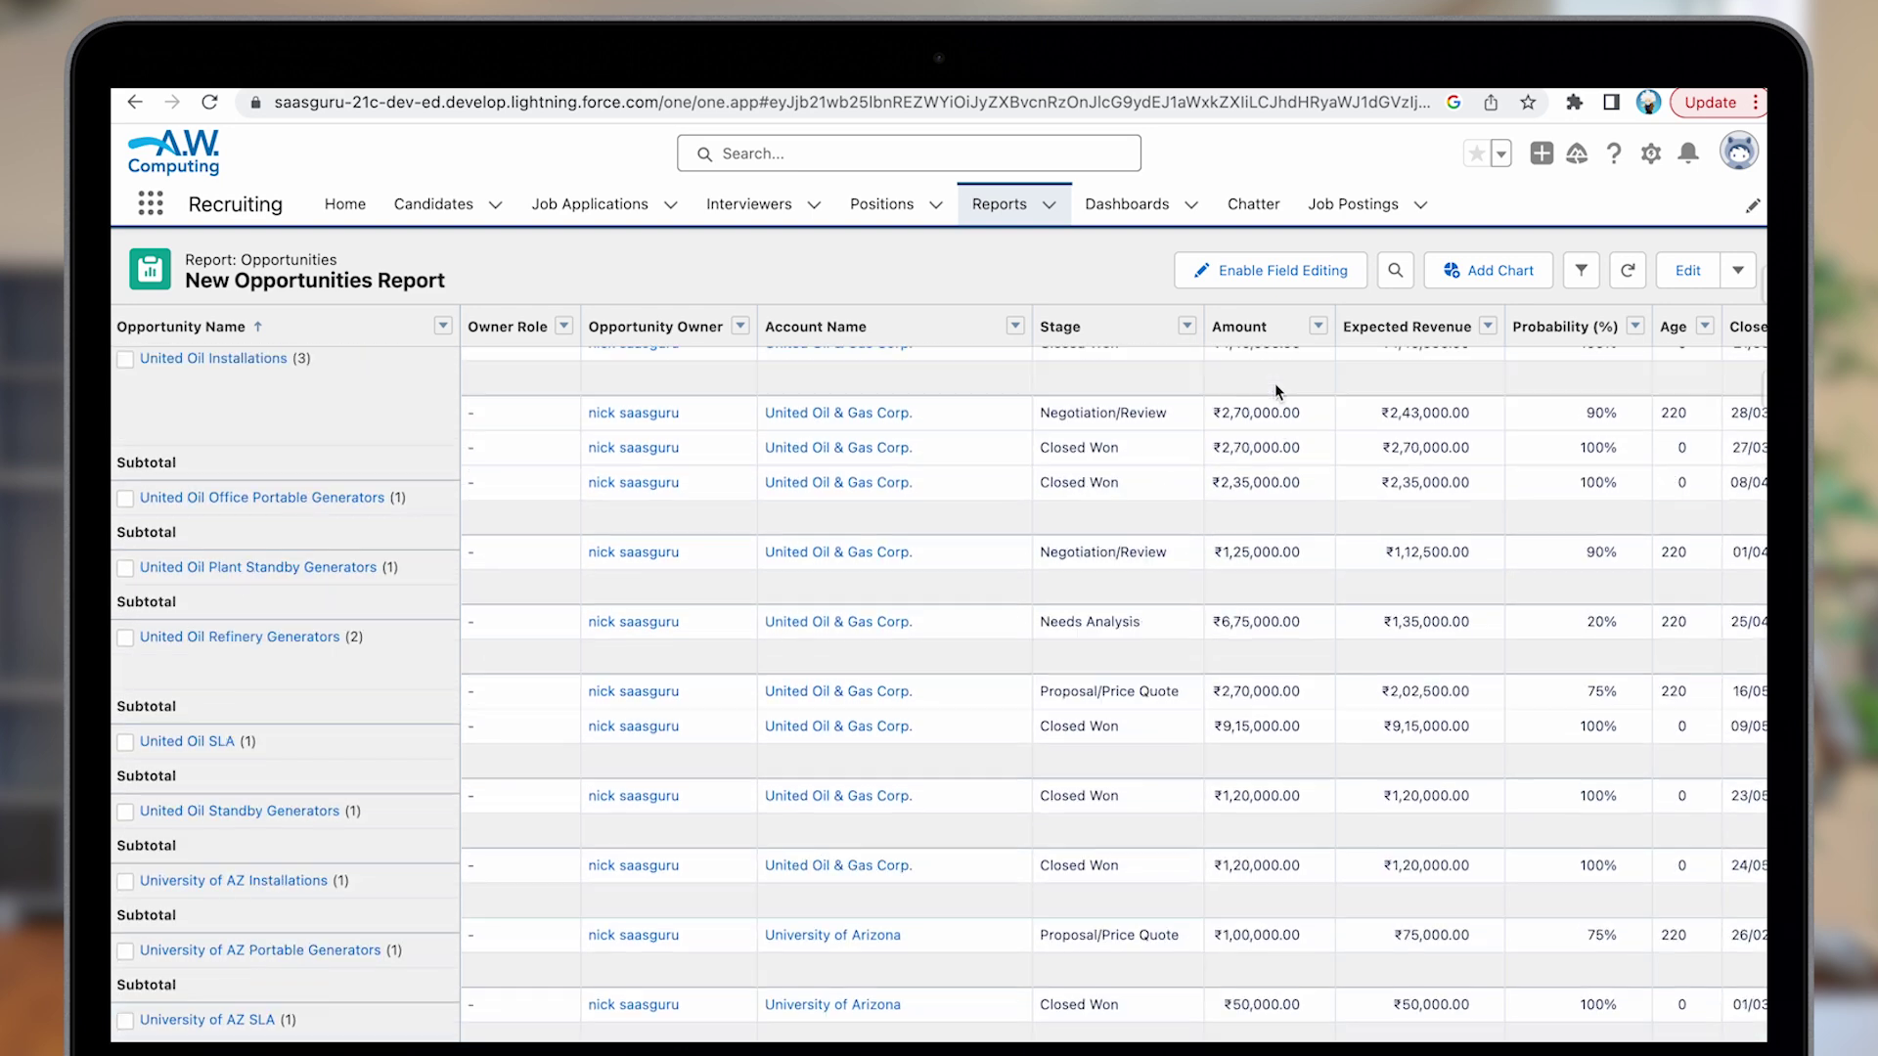
scroll(1275, 383, "up", 20)
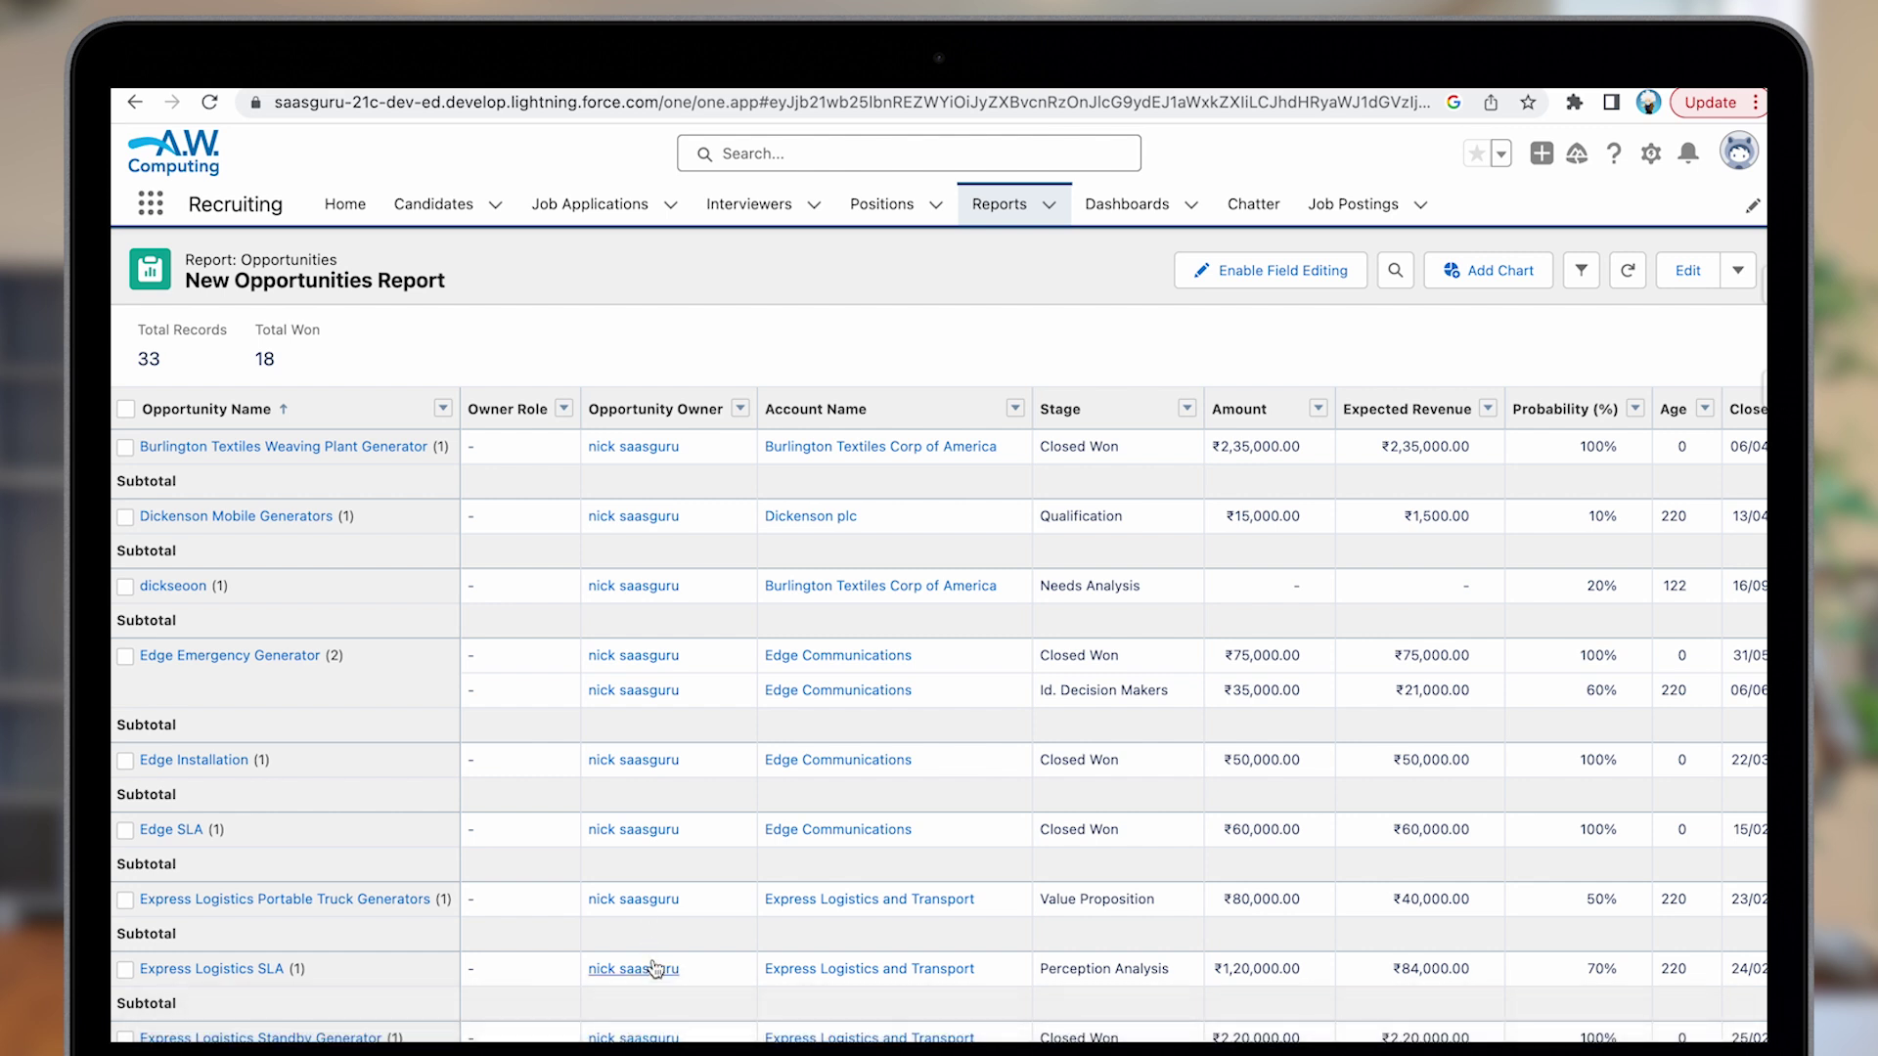
Add a Sum of Won bar chart, toggling it off and on and checking Filters
left_click(1485, 286)
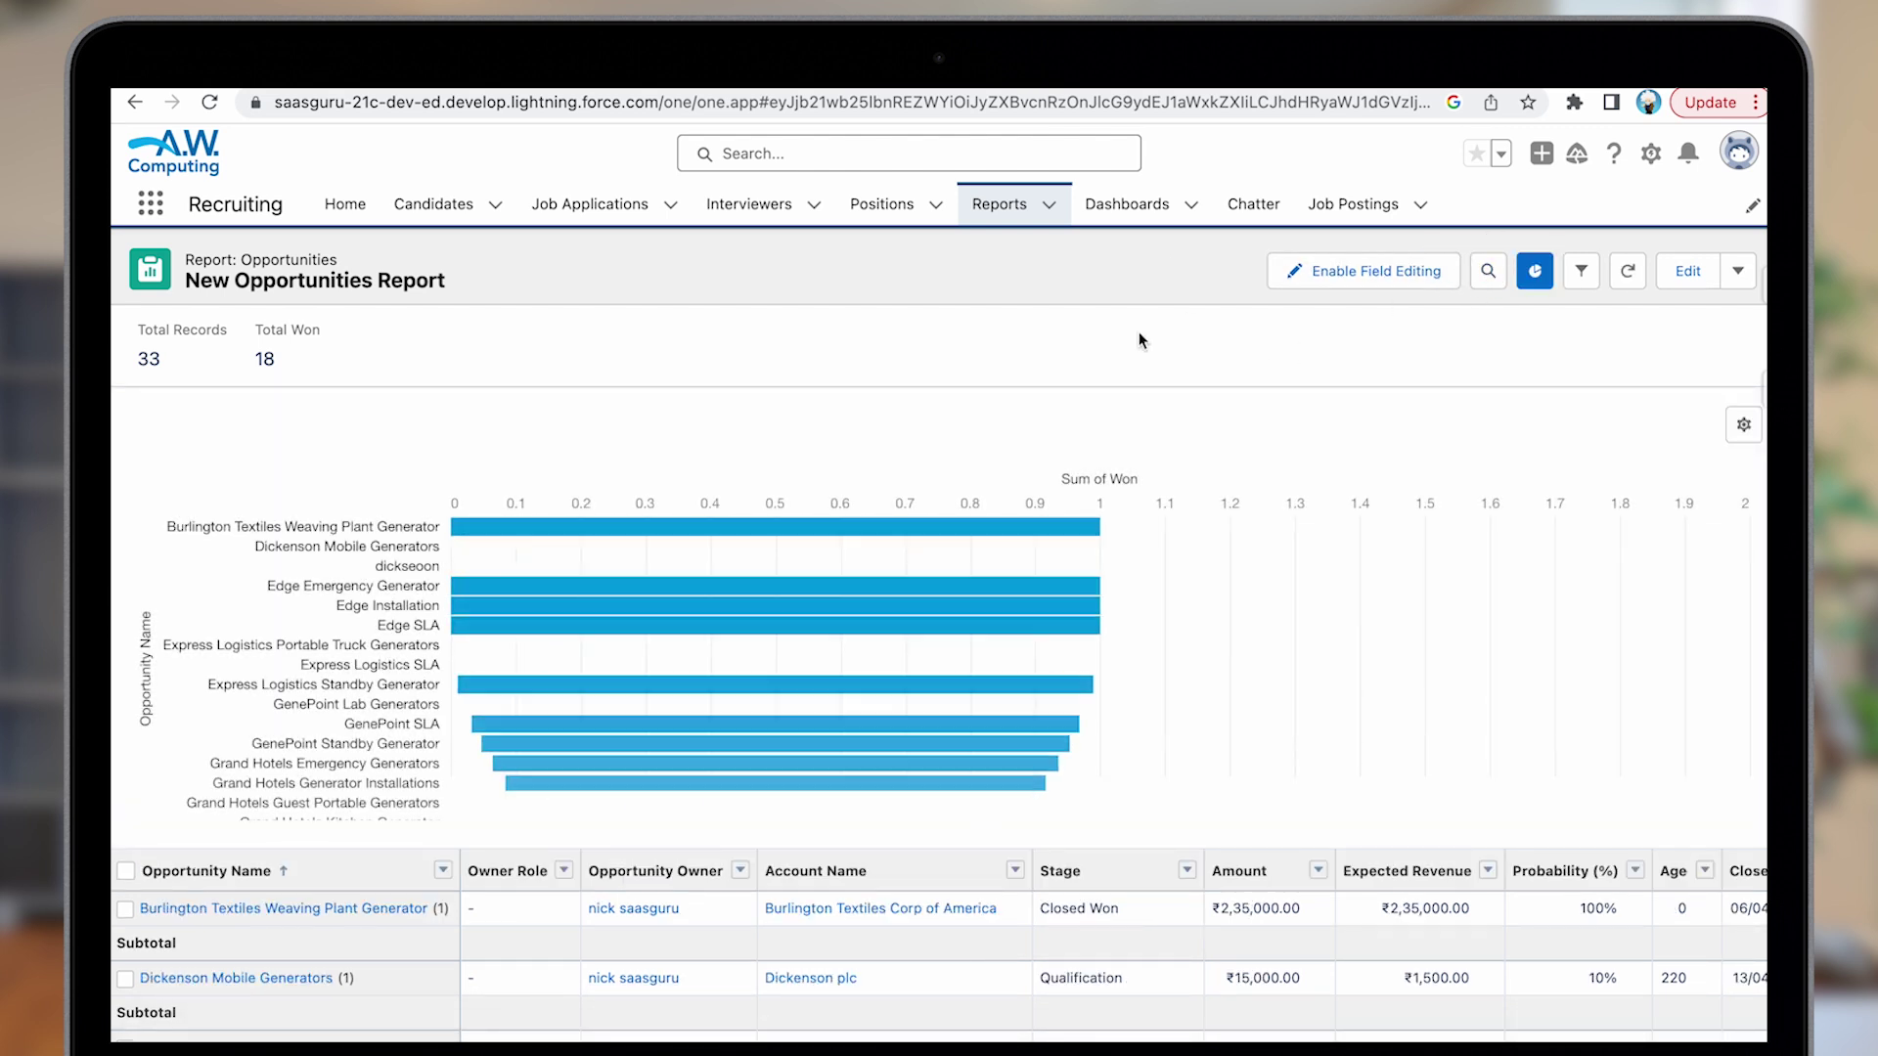
scroll(913, 515, "down", 5)
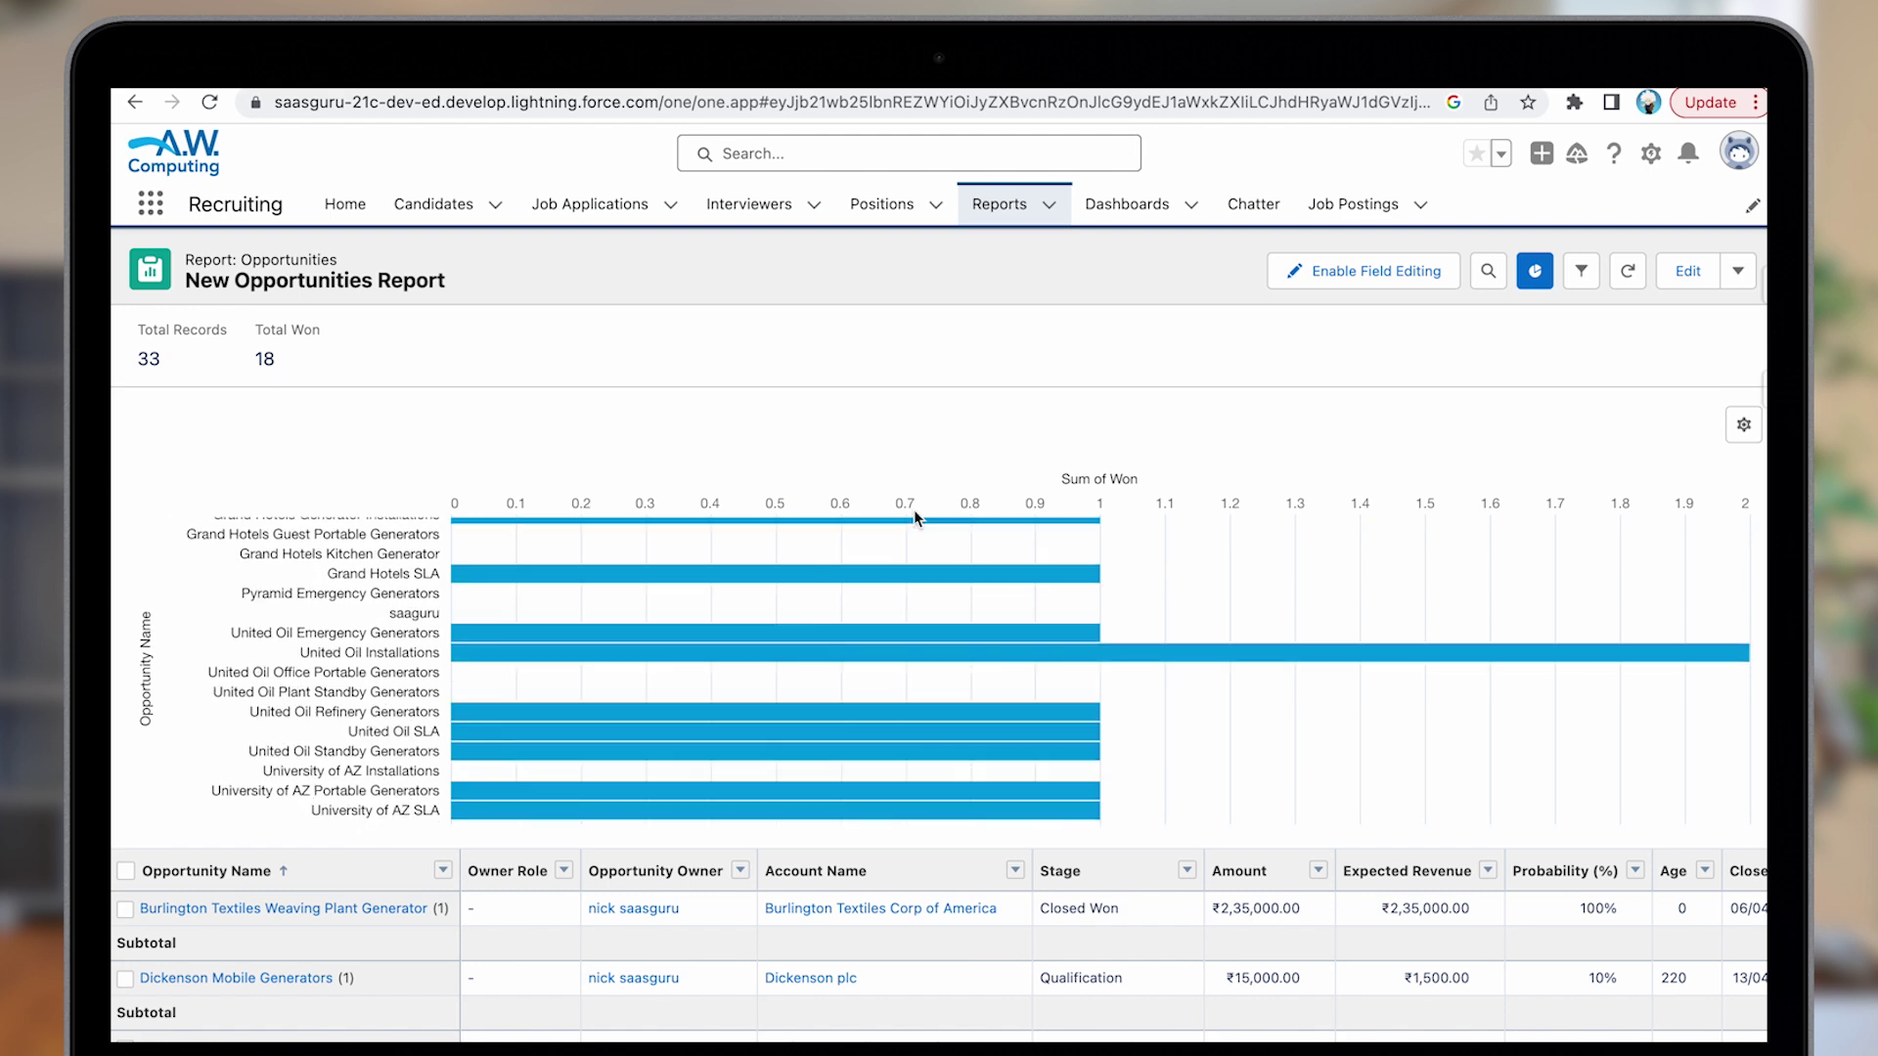
scroll(914, 509, "up", 5)
left_click(1532, 274)
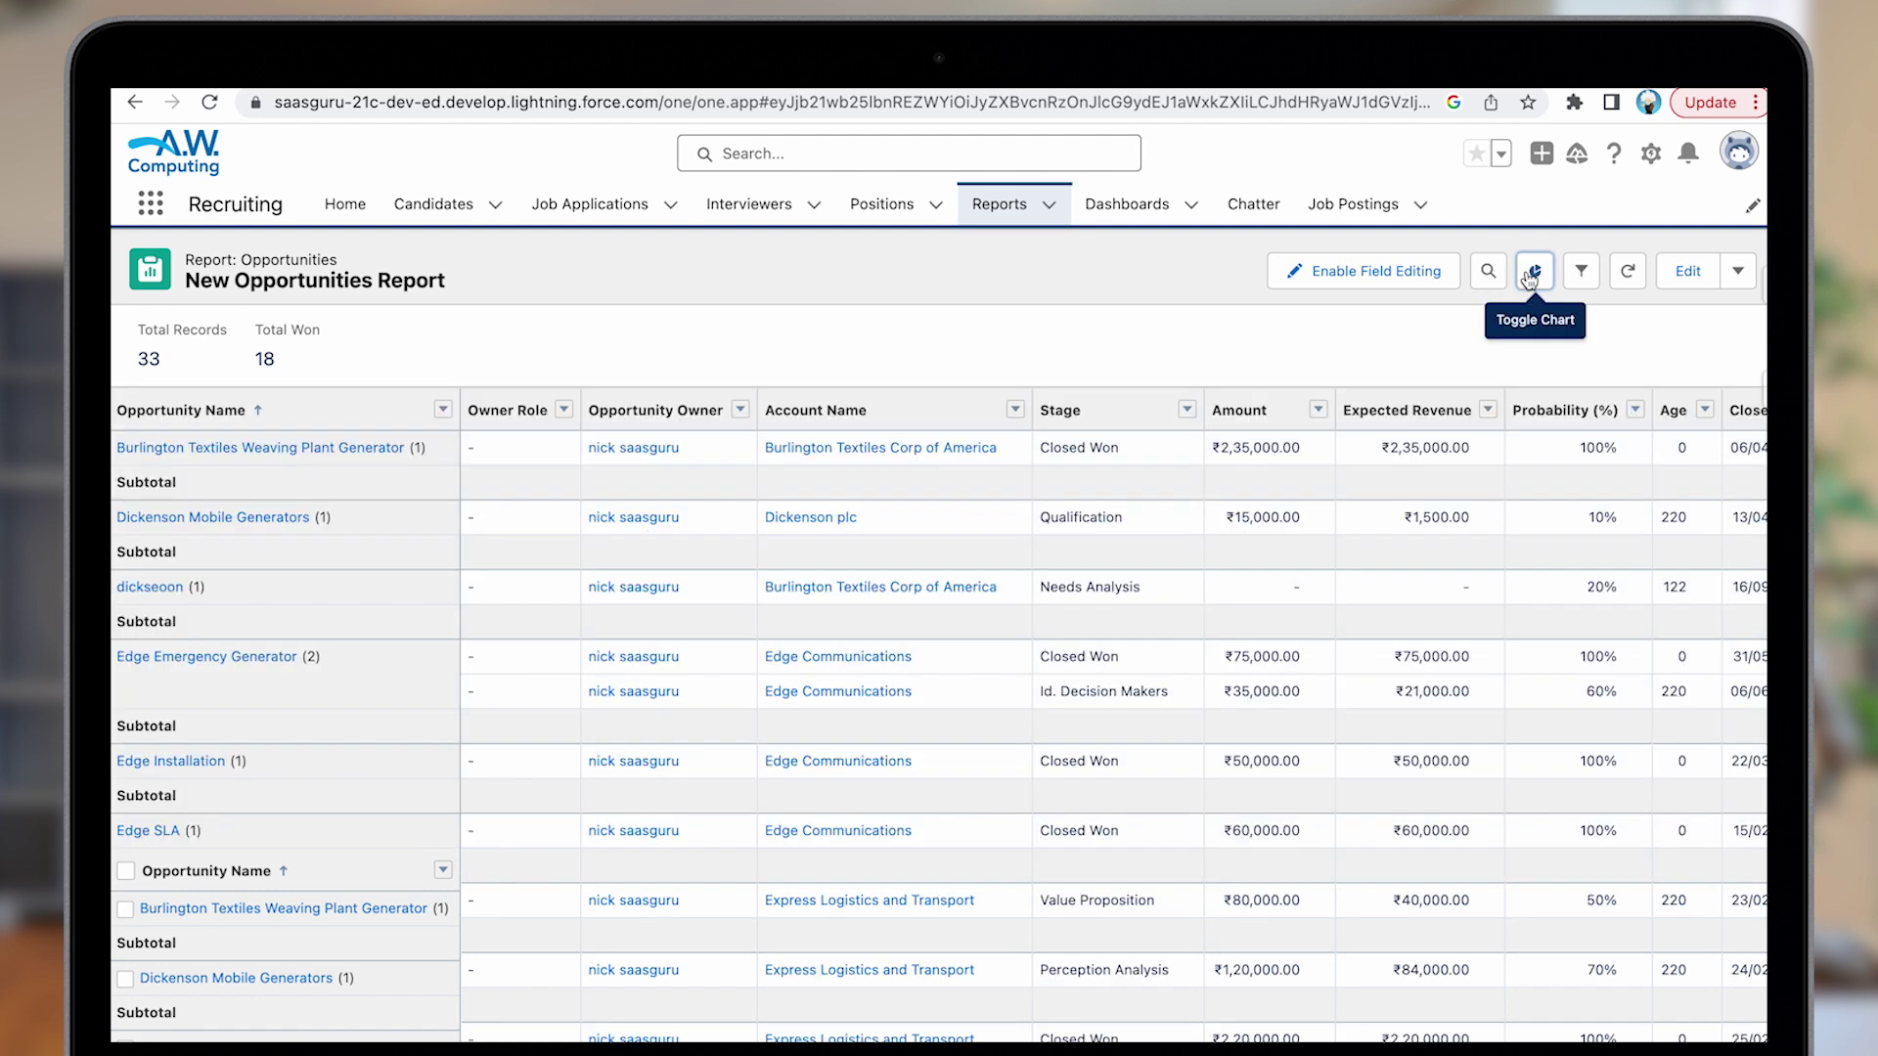
left_click(1531, 274)
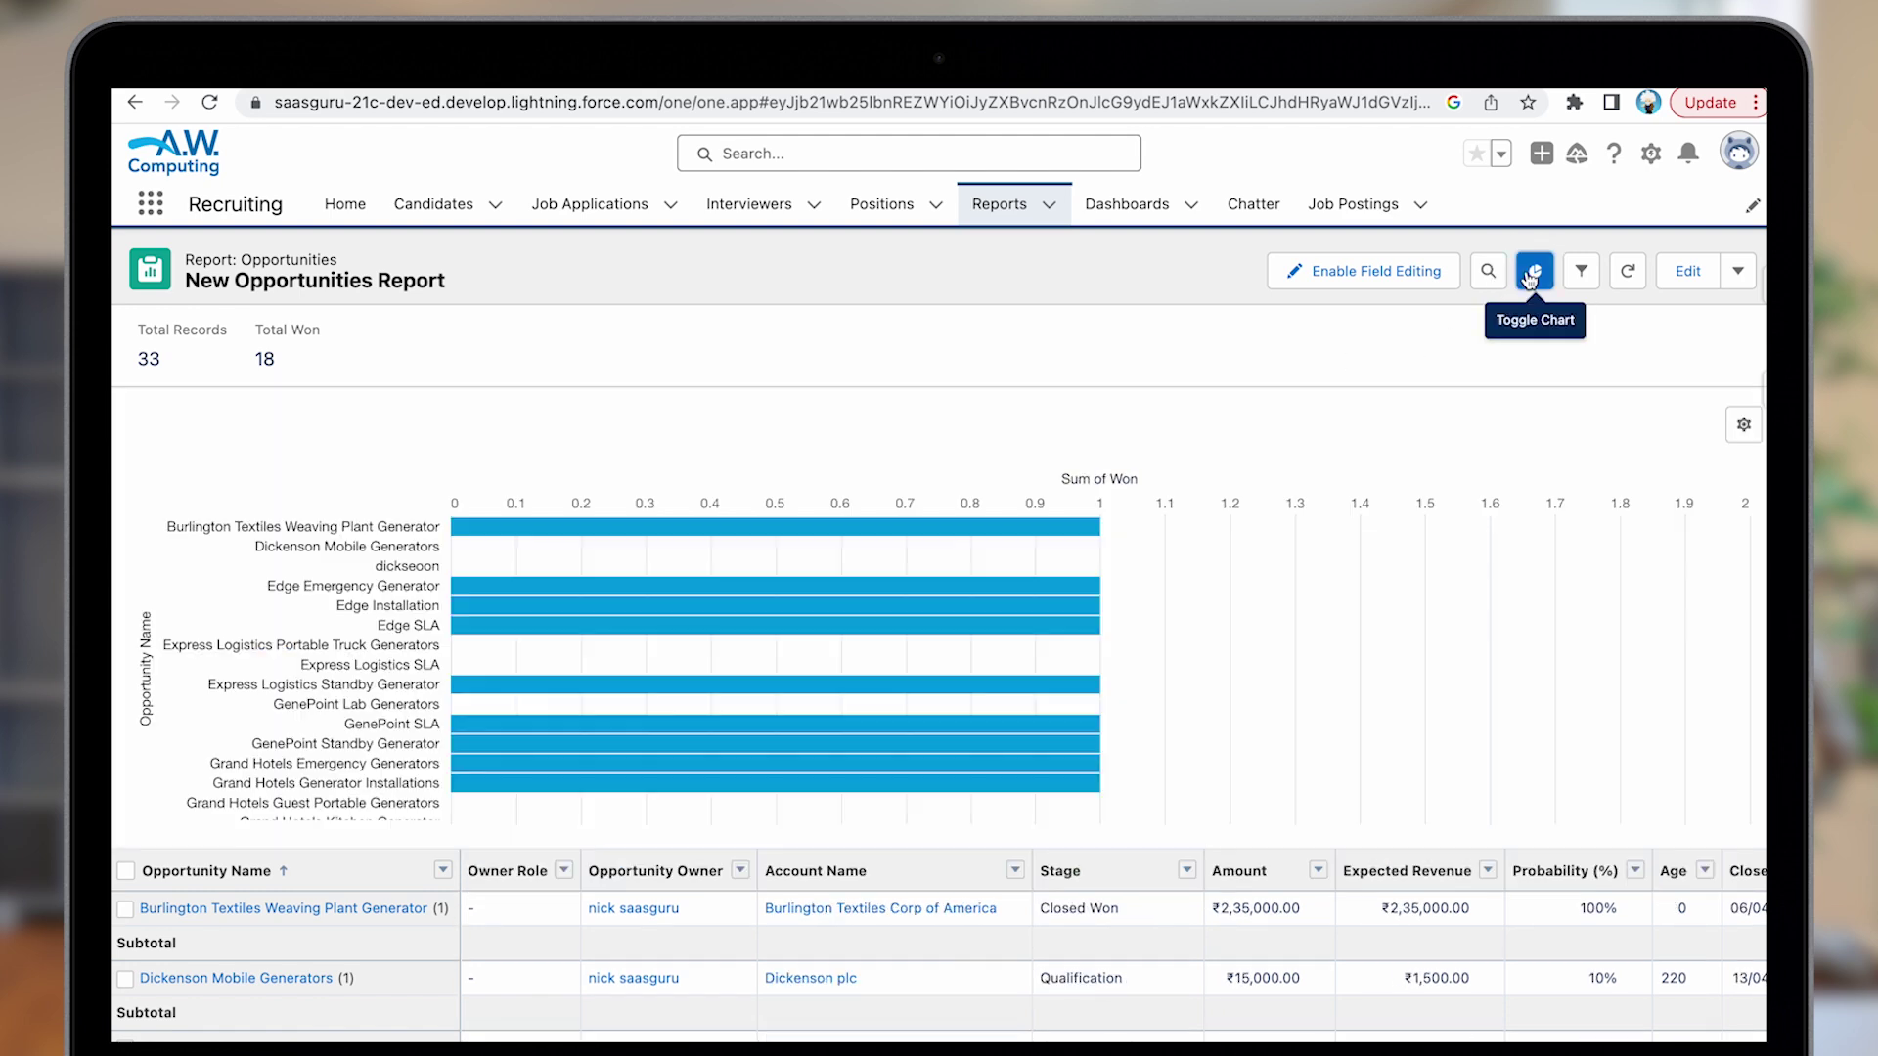
left_click(1579, 276)
left_click(1579, 275)
Try Column, Funnel and Donut chart types, settling on a Line chart
left_click(1742, 427)
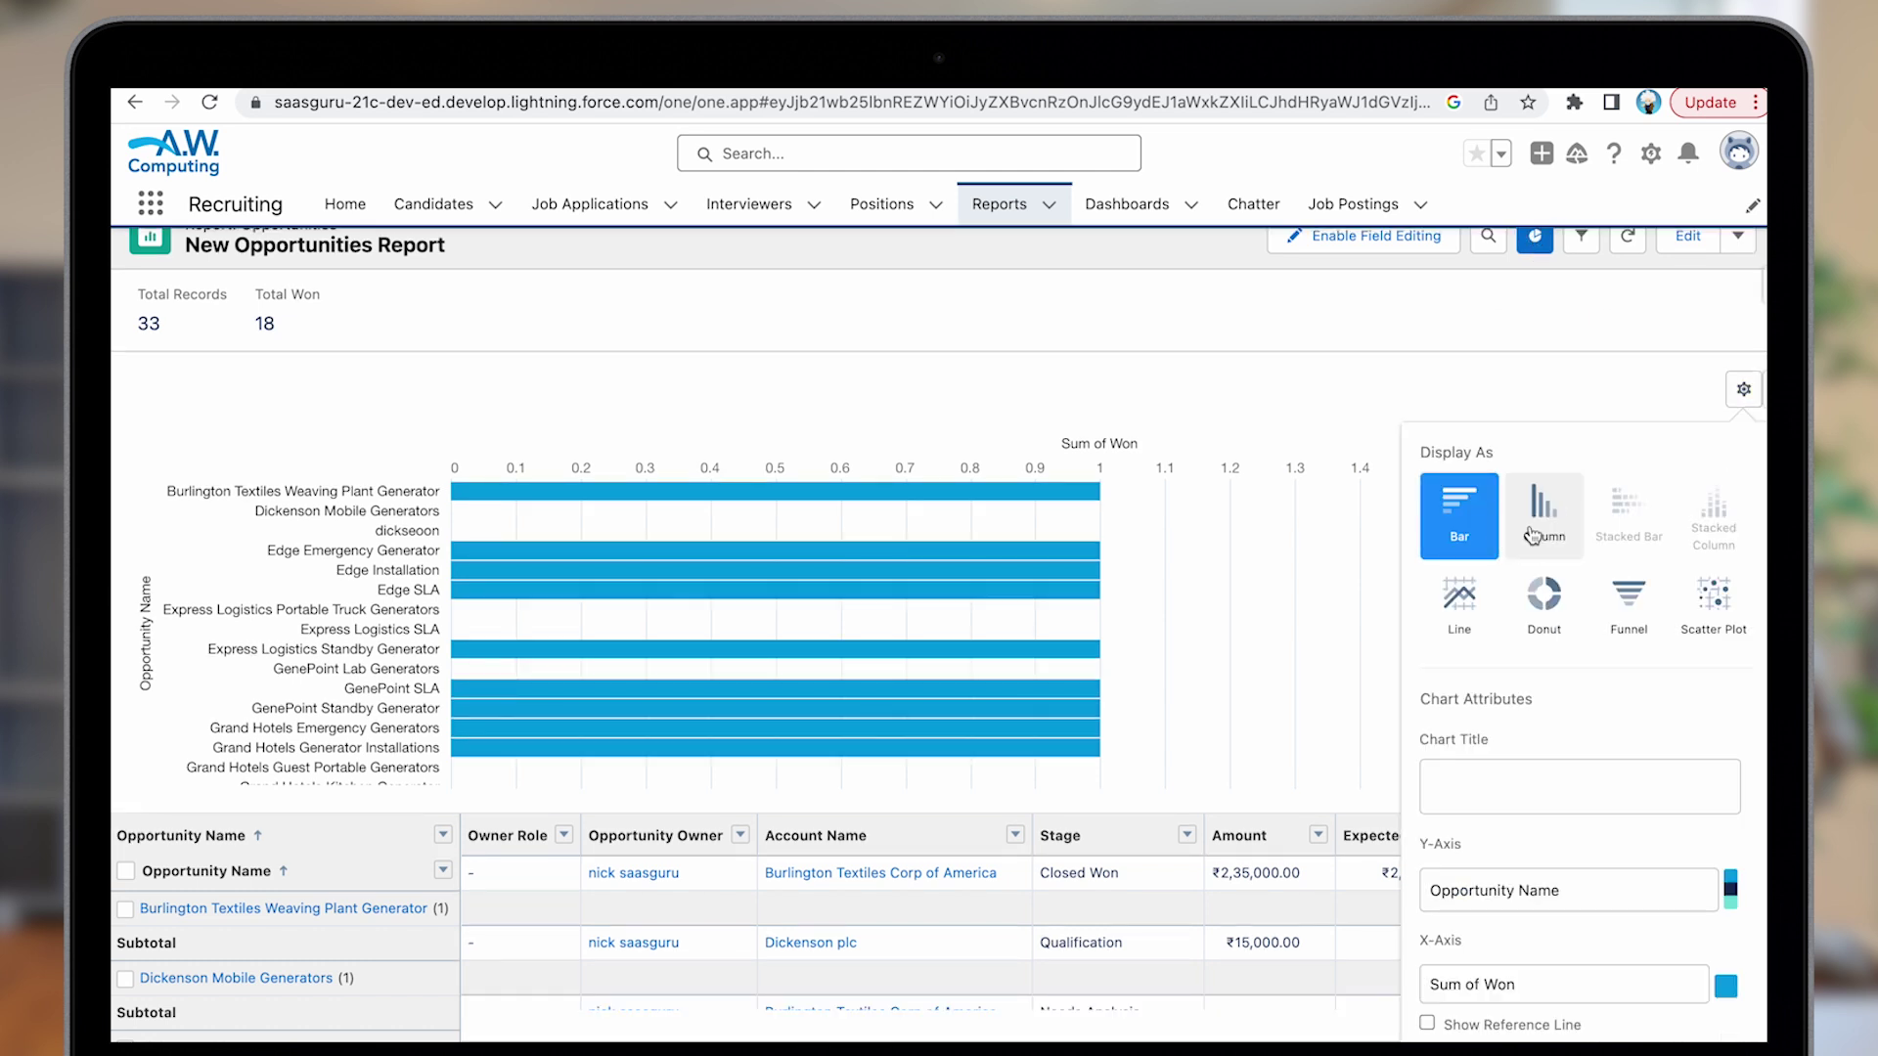
left_click(1532, 535)
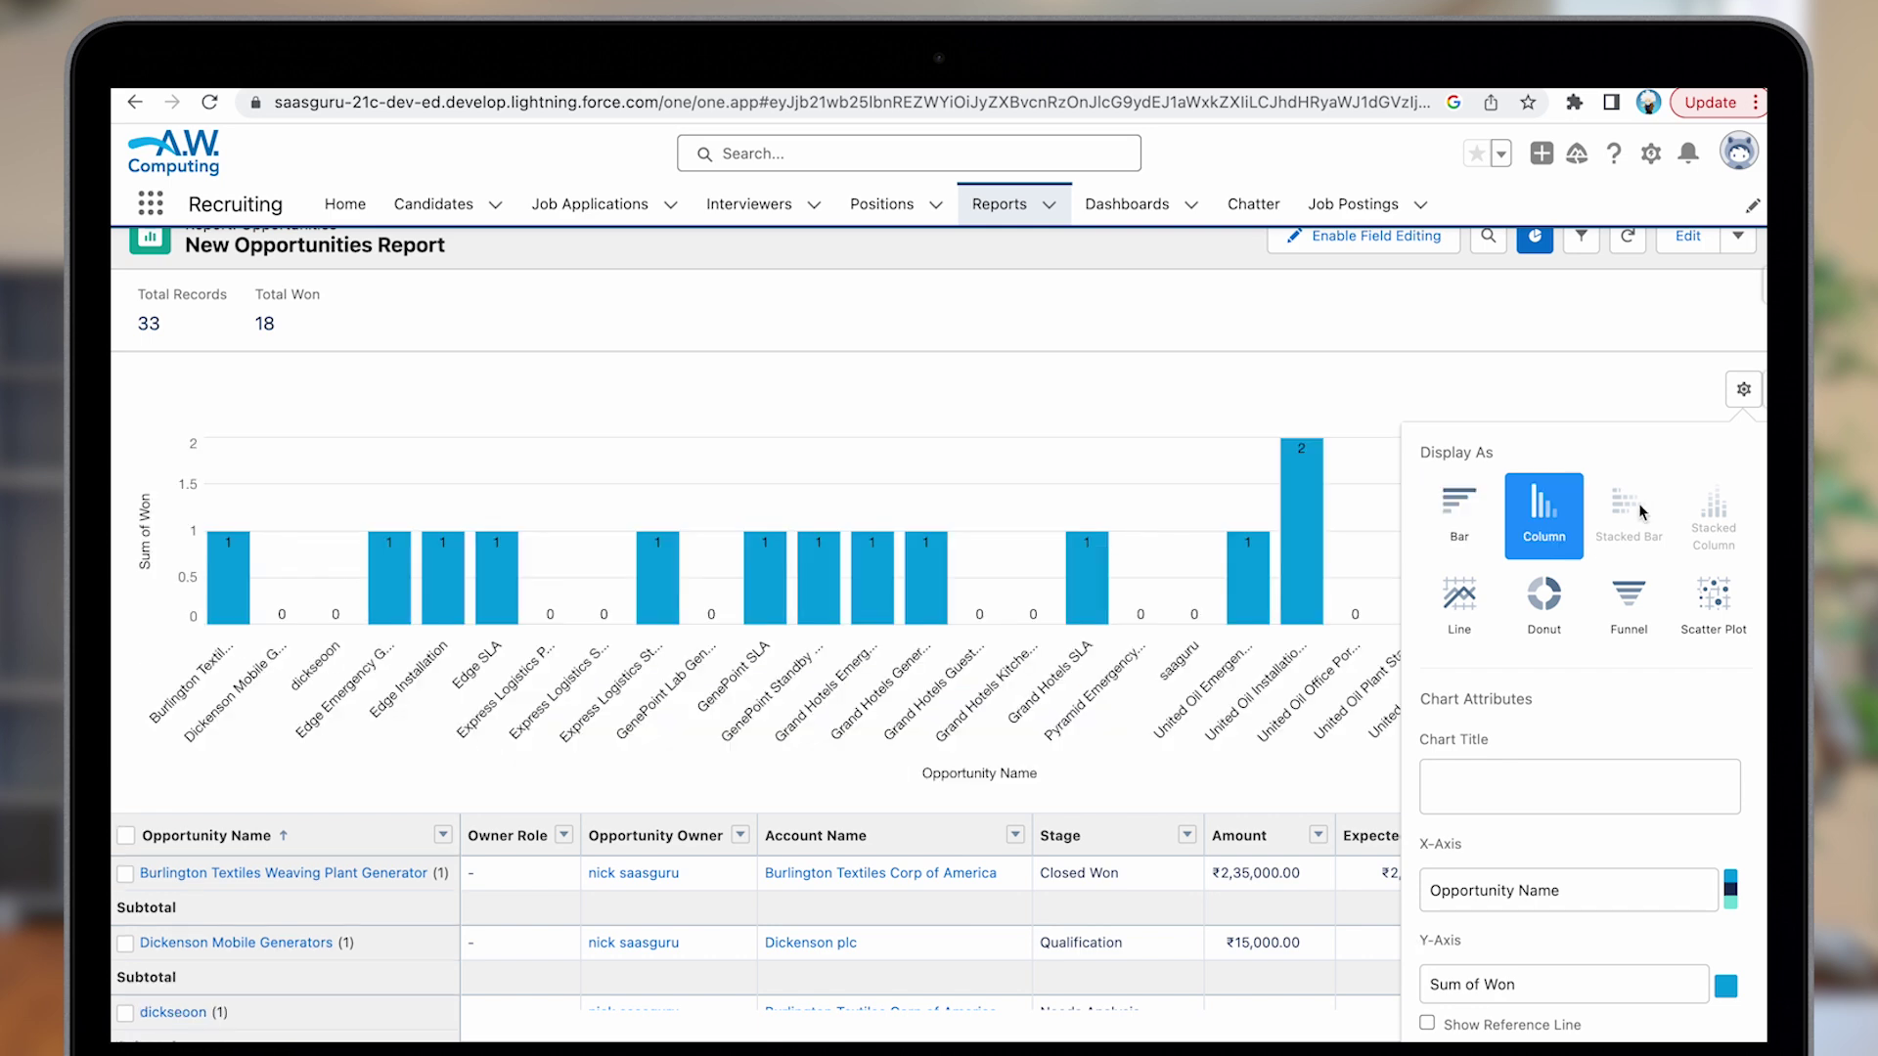
left_click(1619, 603)
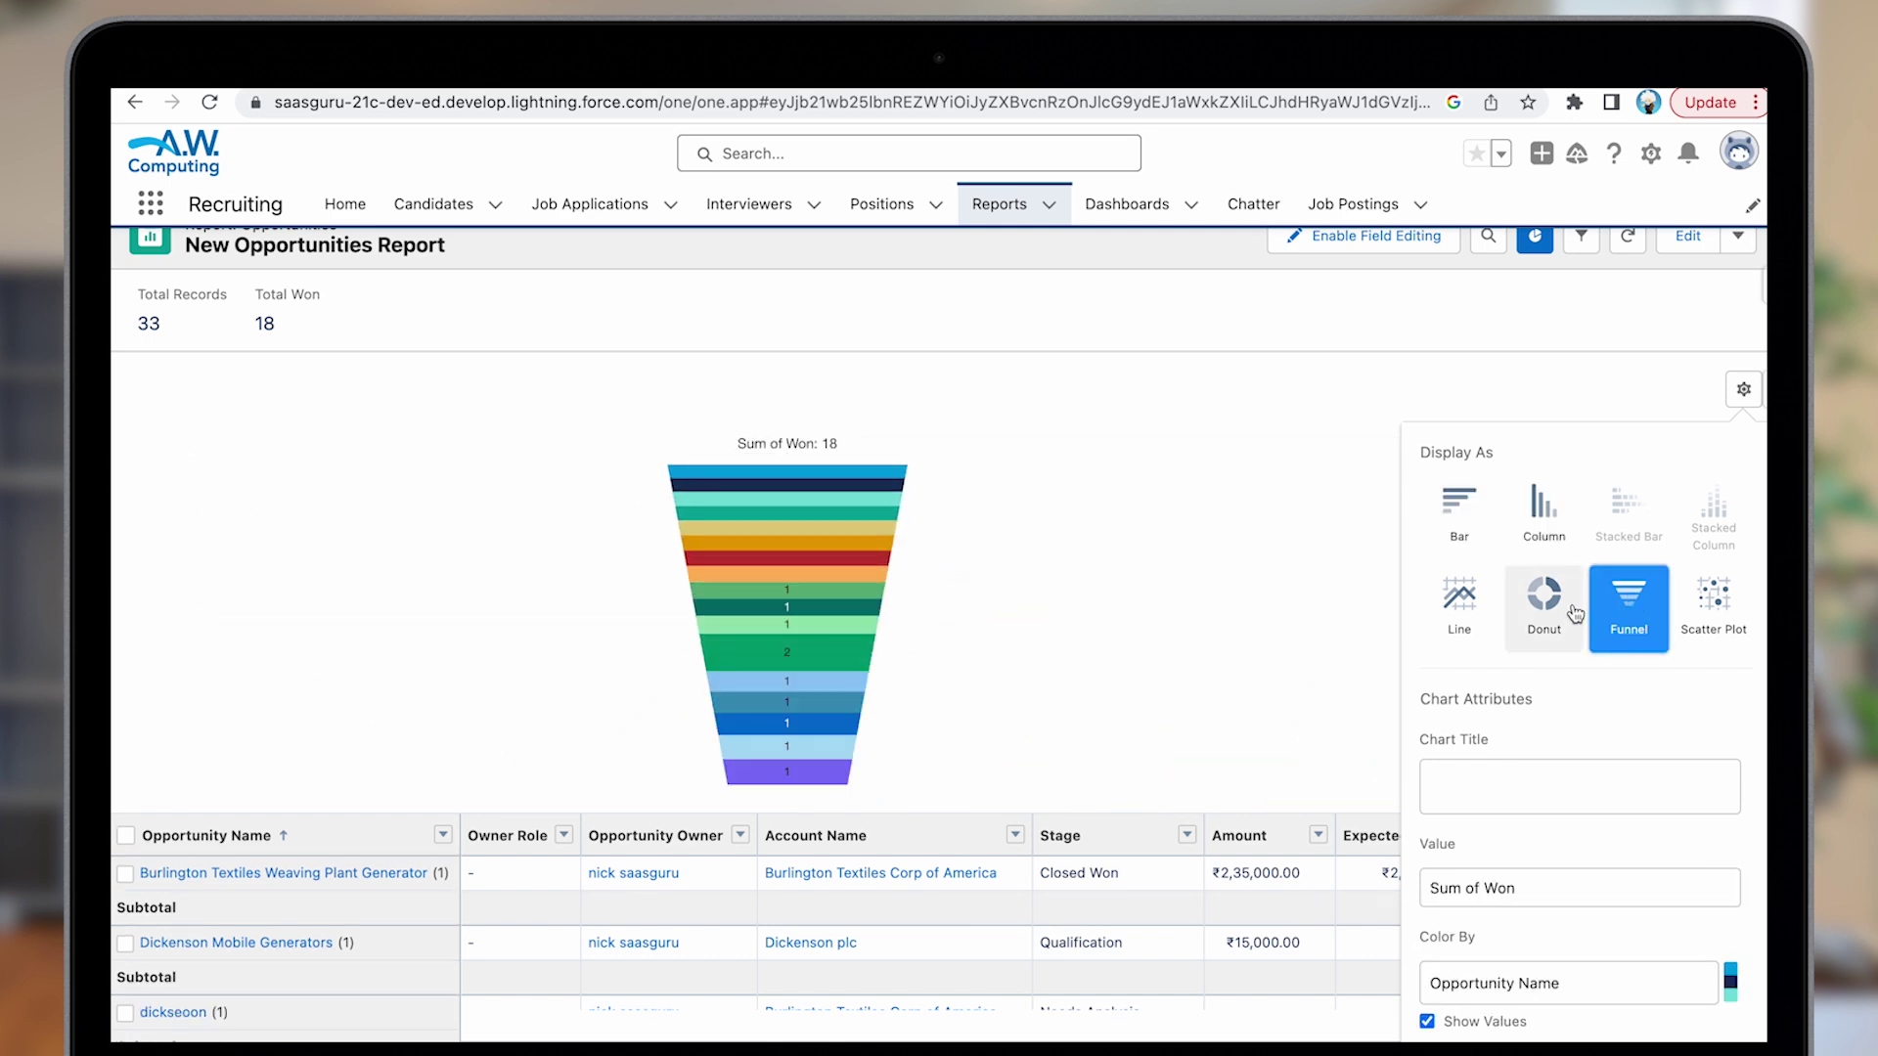
left_click(1543, 599)
left_click(1495, 614)
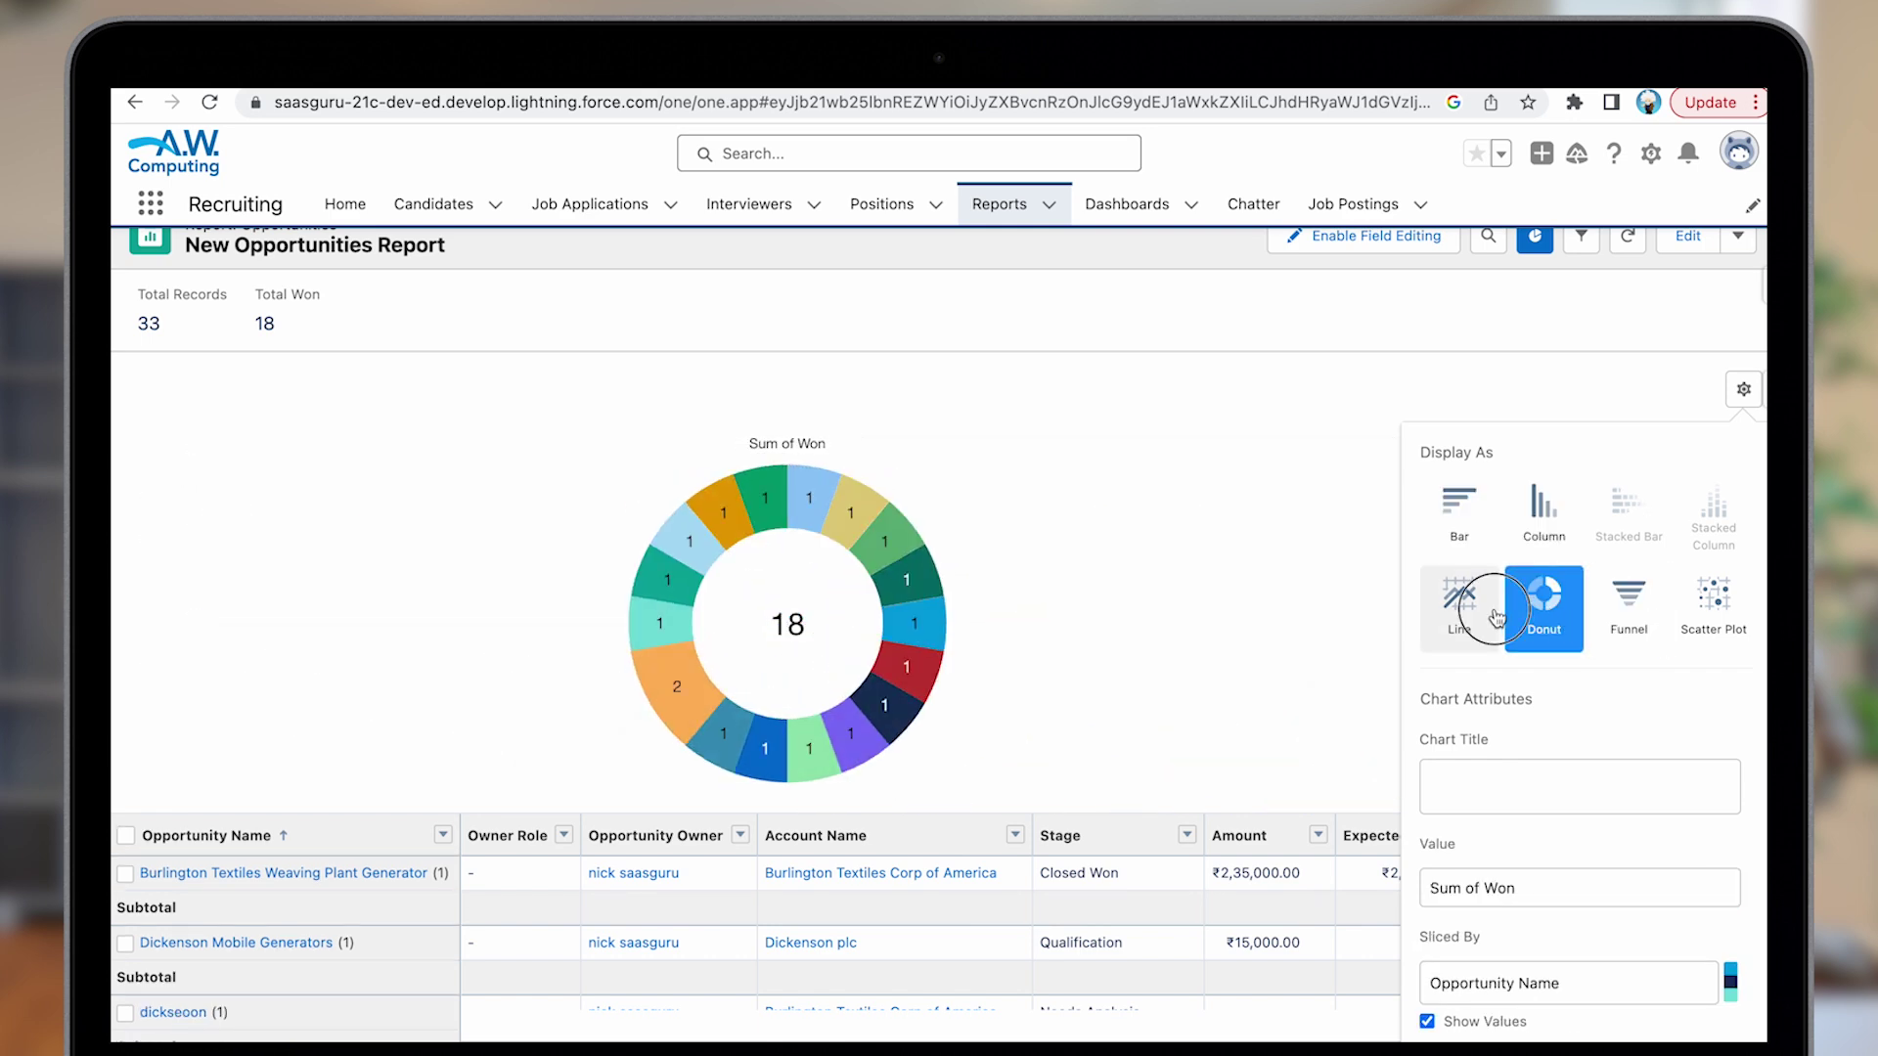
scroll(1495, 384, "up", 1)
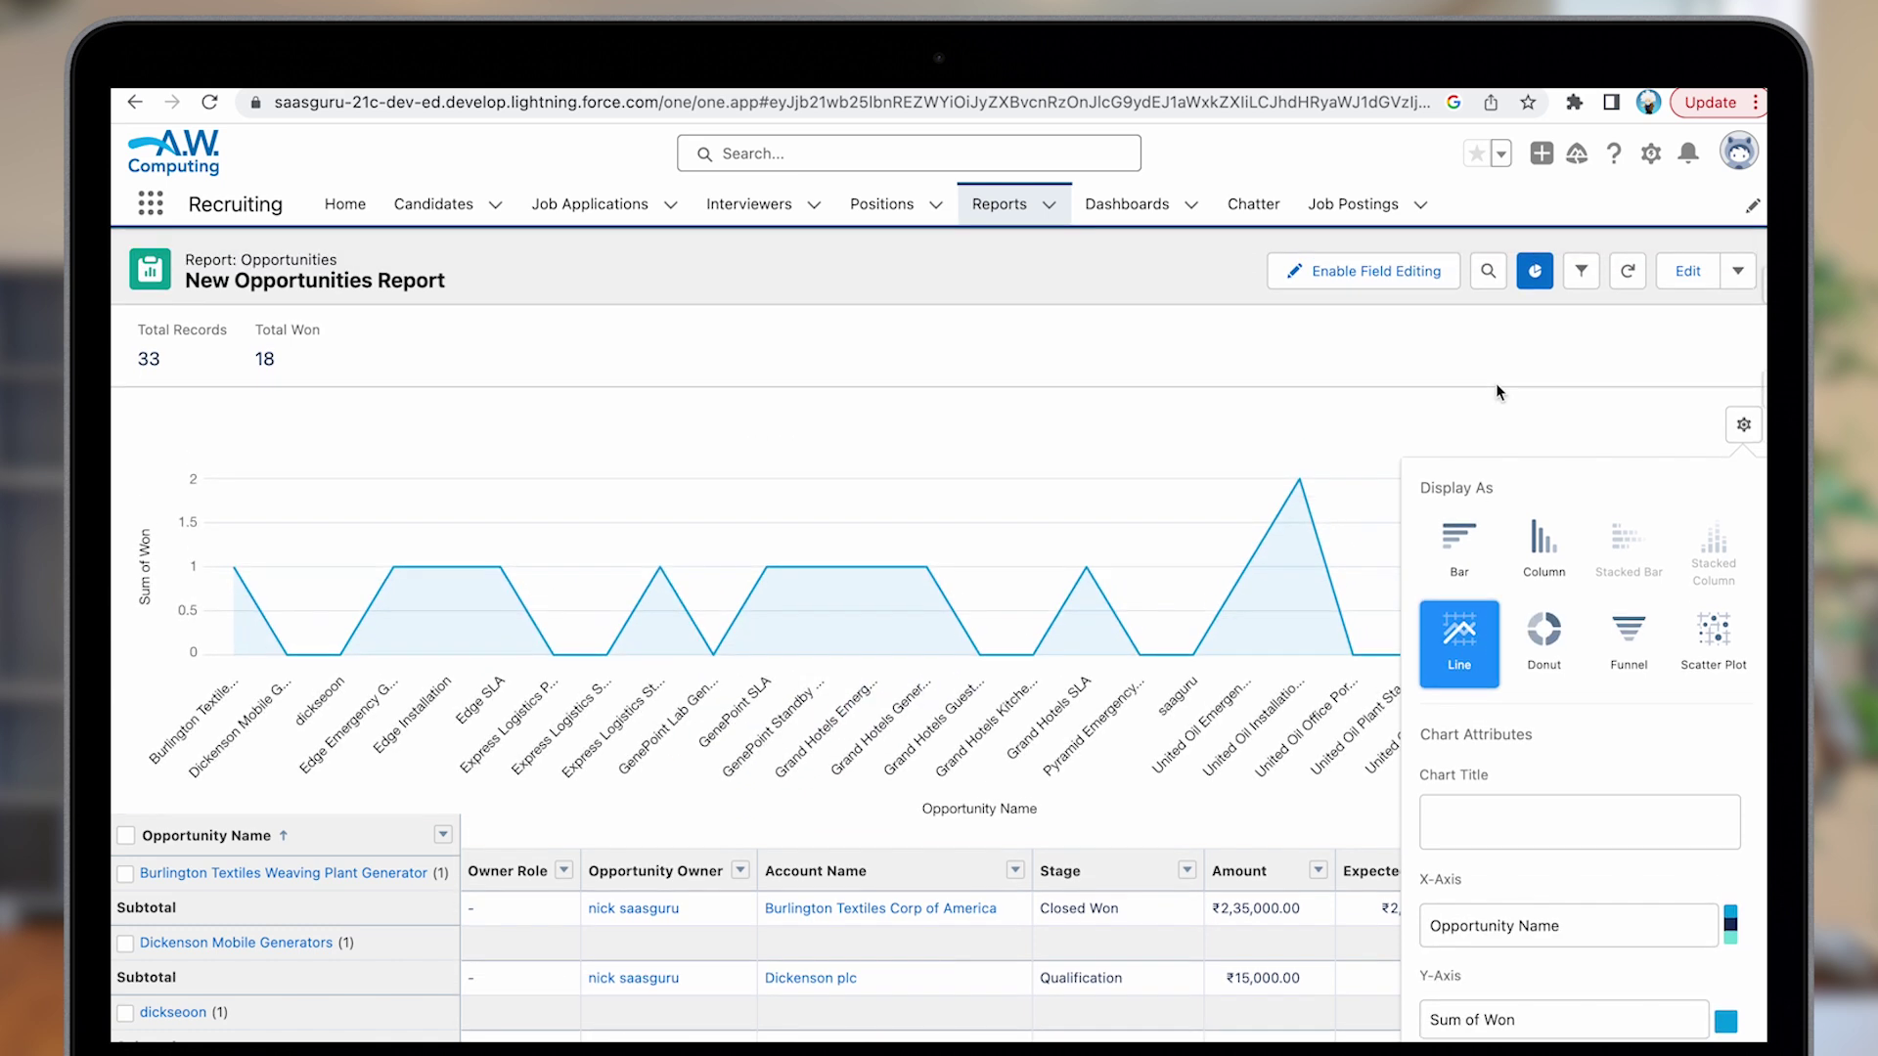
left_click(1738, 271)
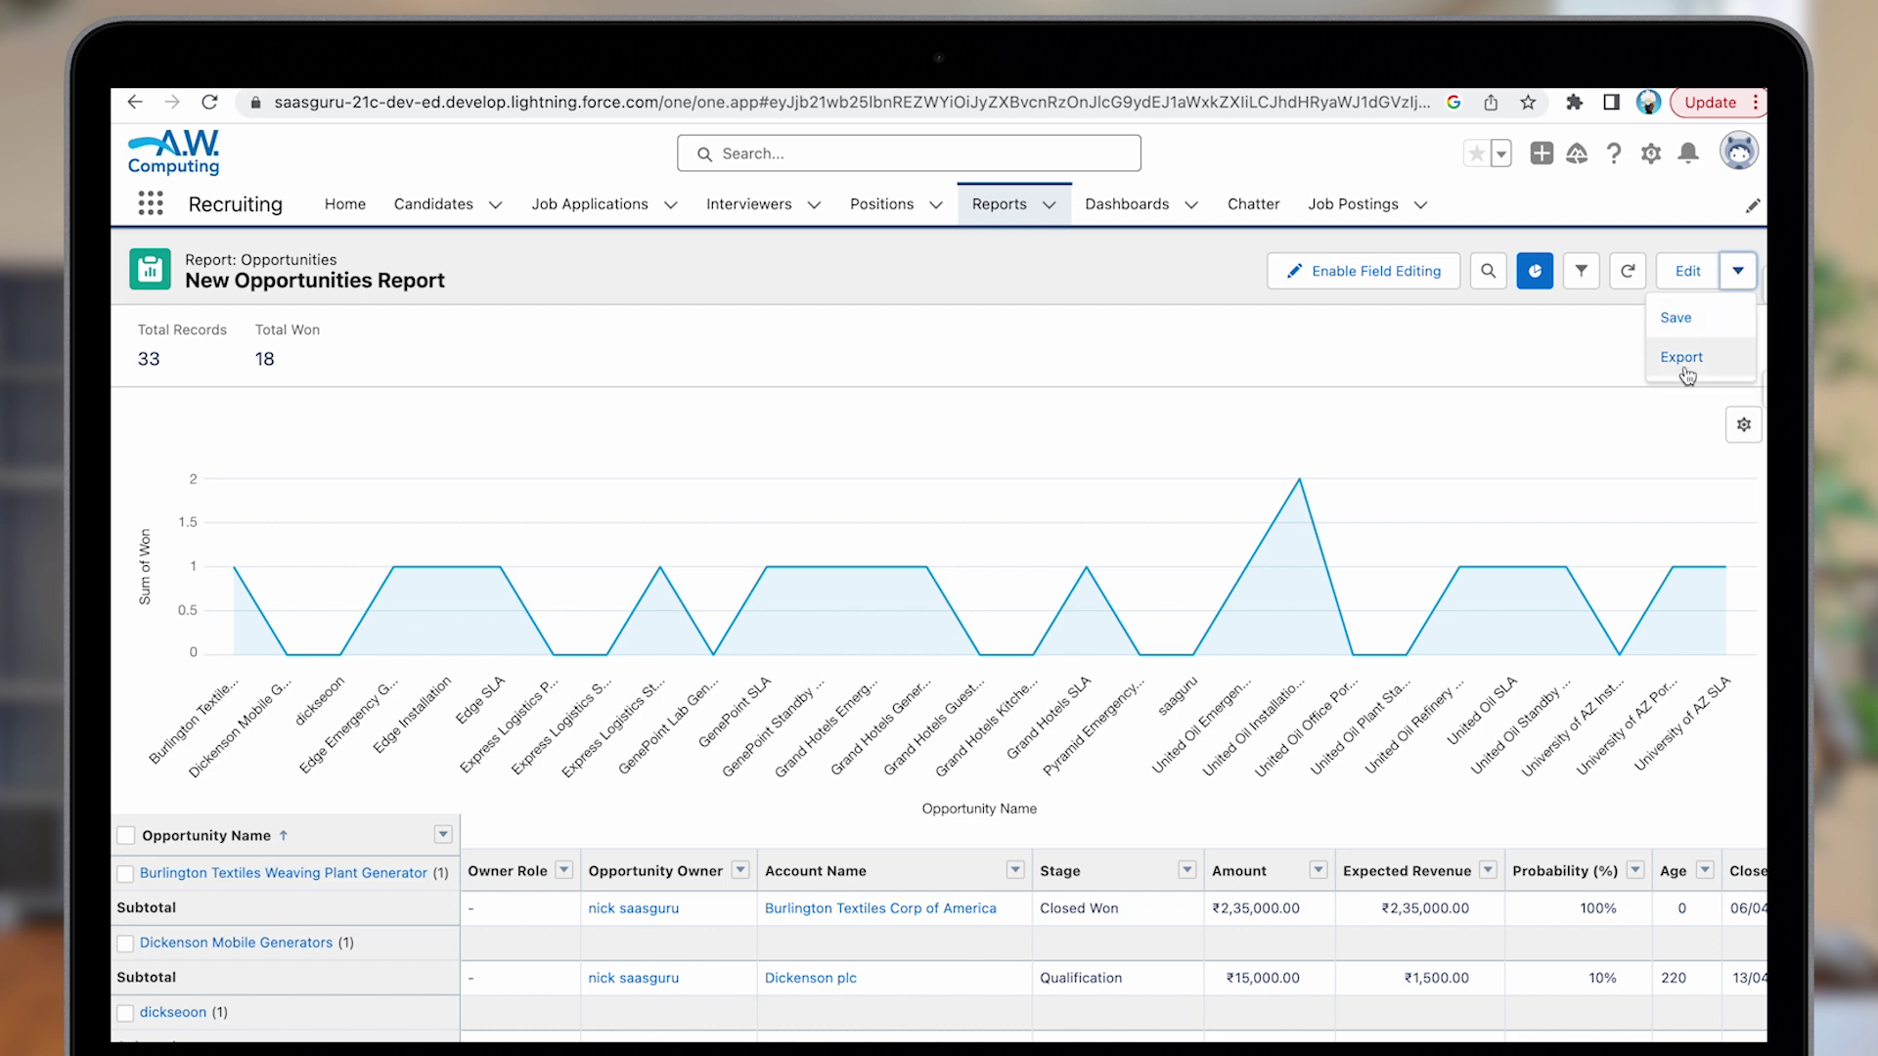
Save the report as New Opportunities Report in the Public Reports folder
left_click(1678, 319)
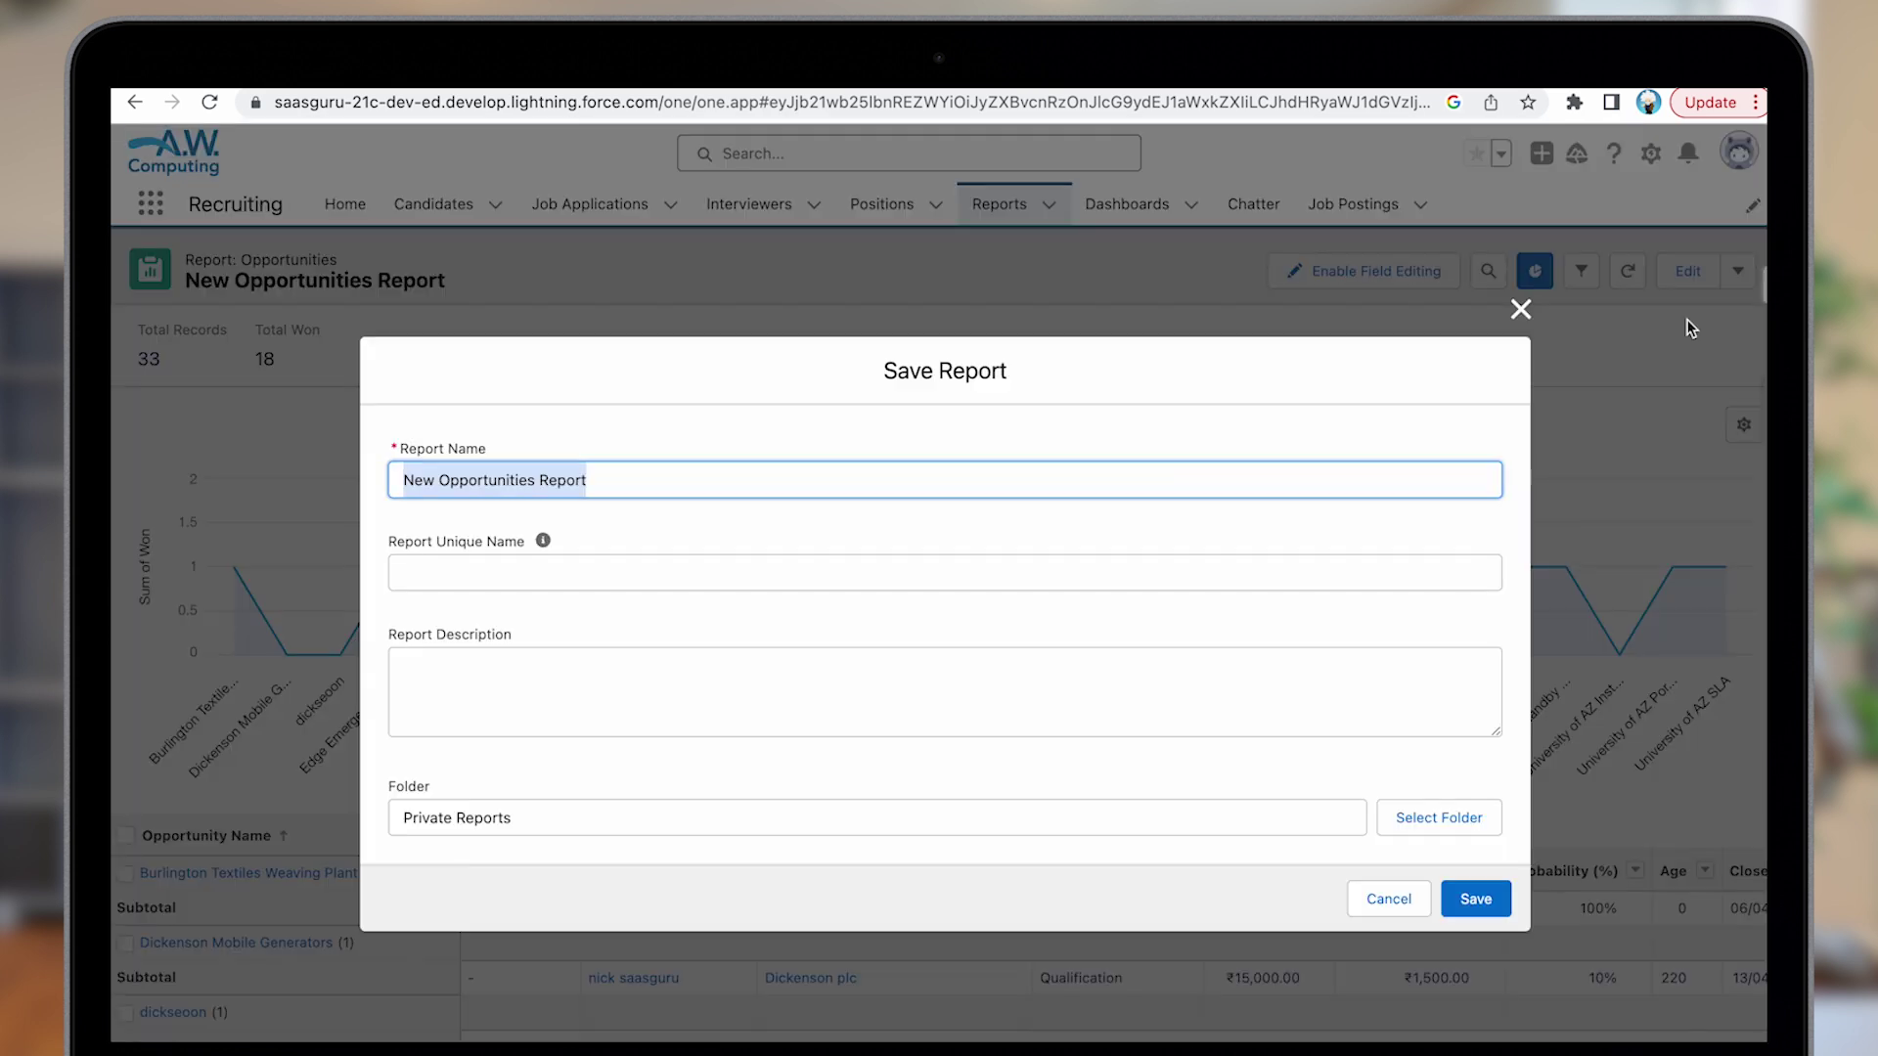
left_click(520, 826)
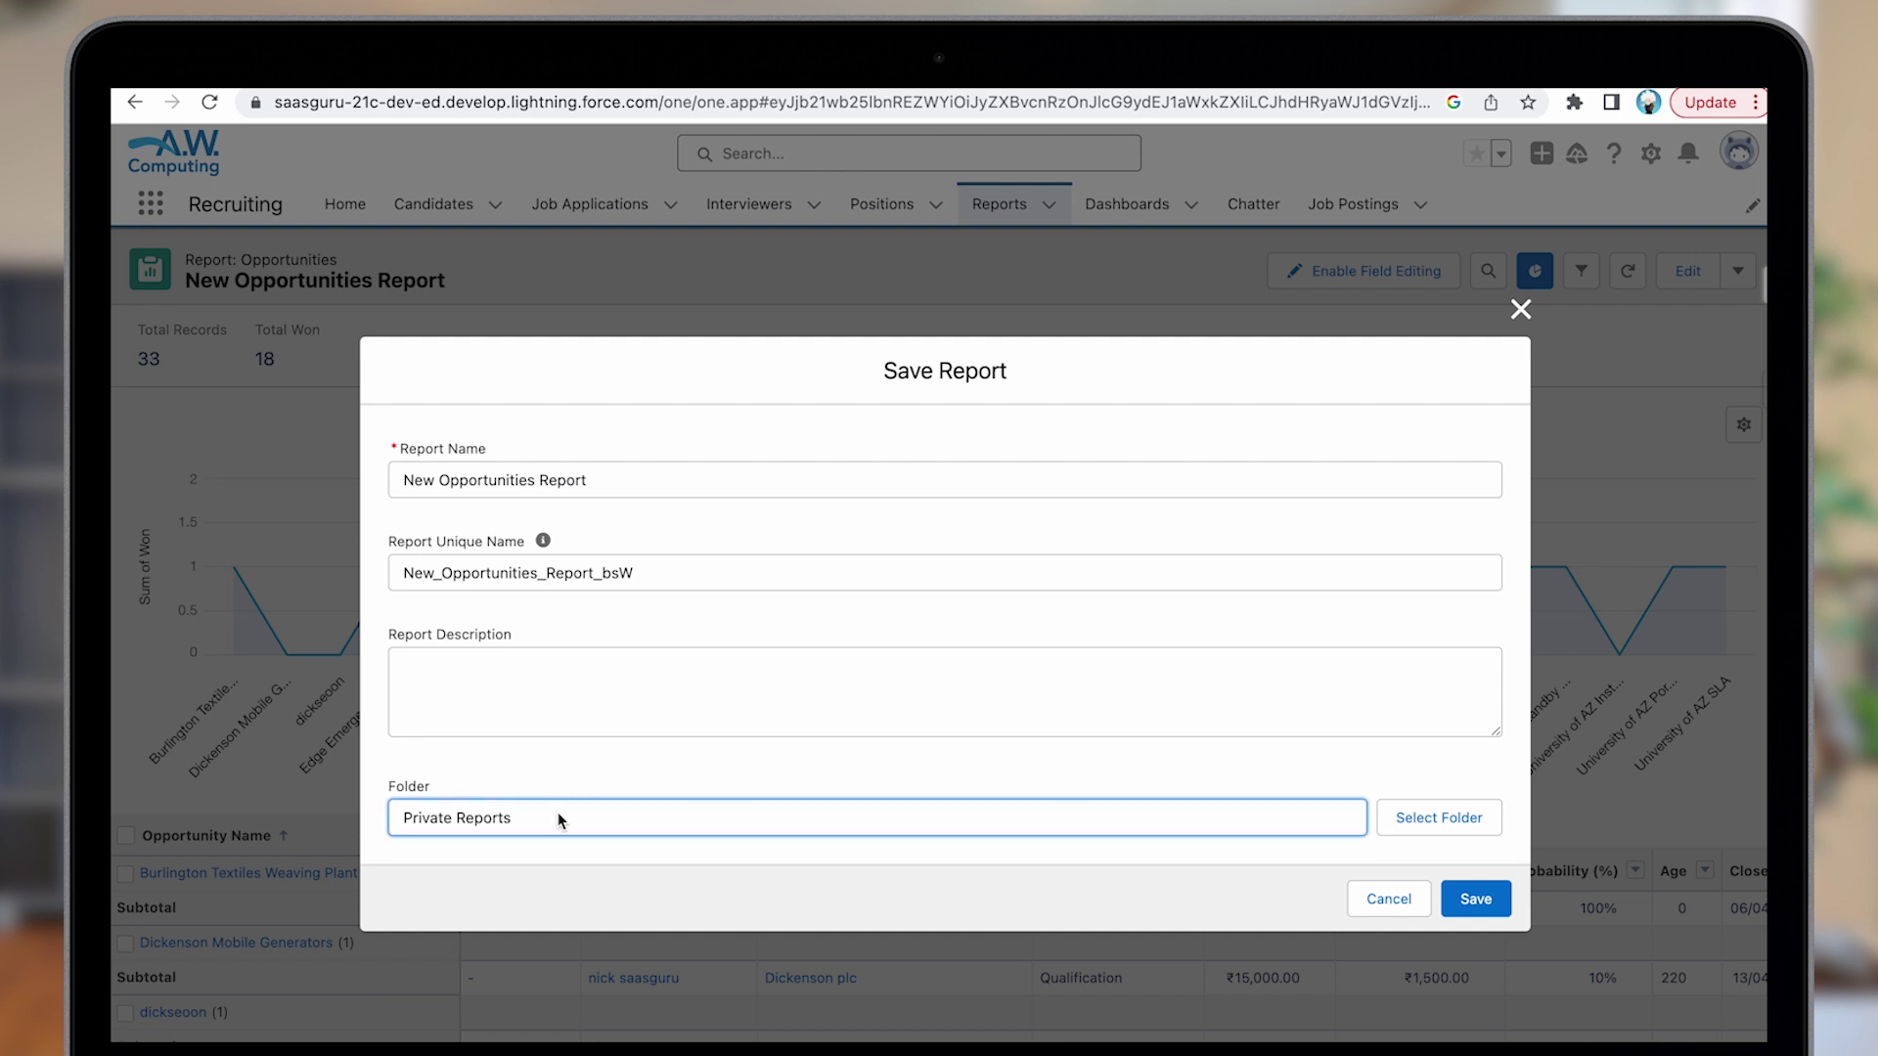
left_click(1439, 819)
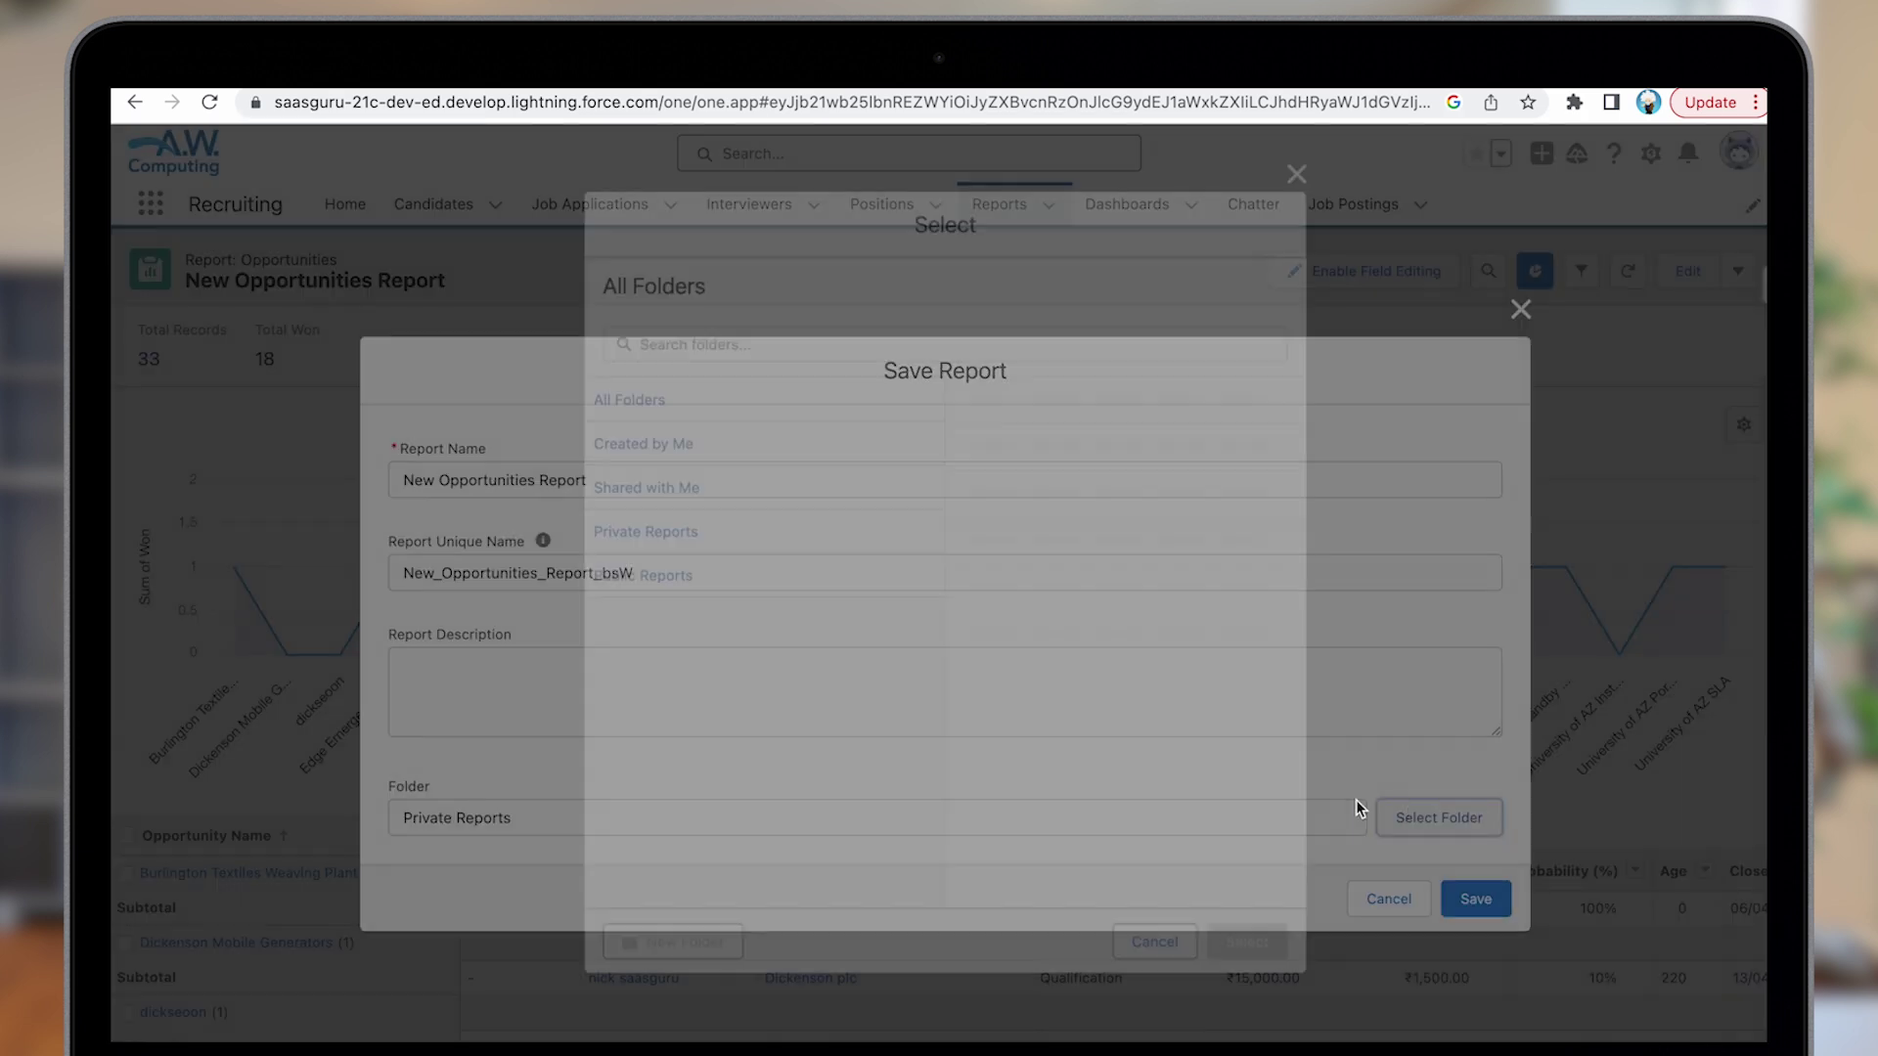
left_click(657, 577)
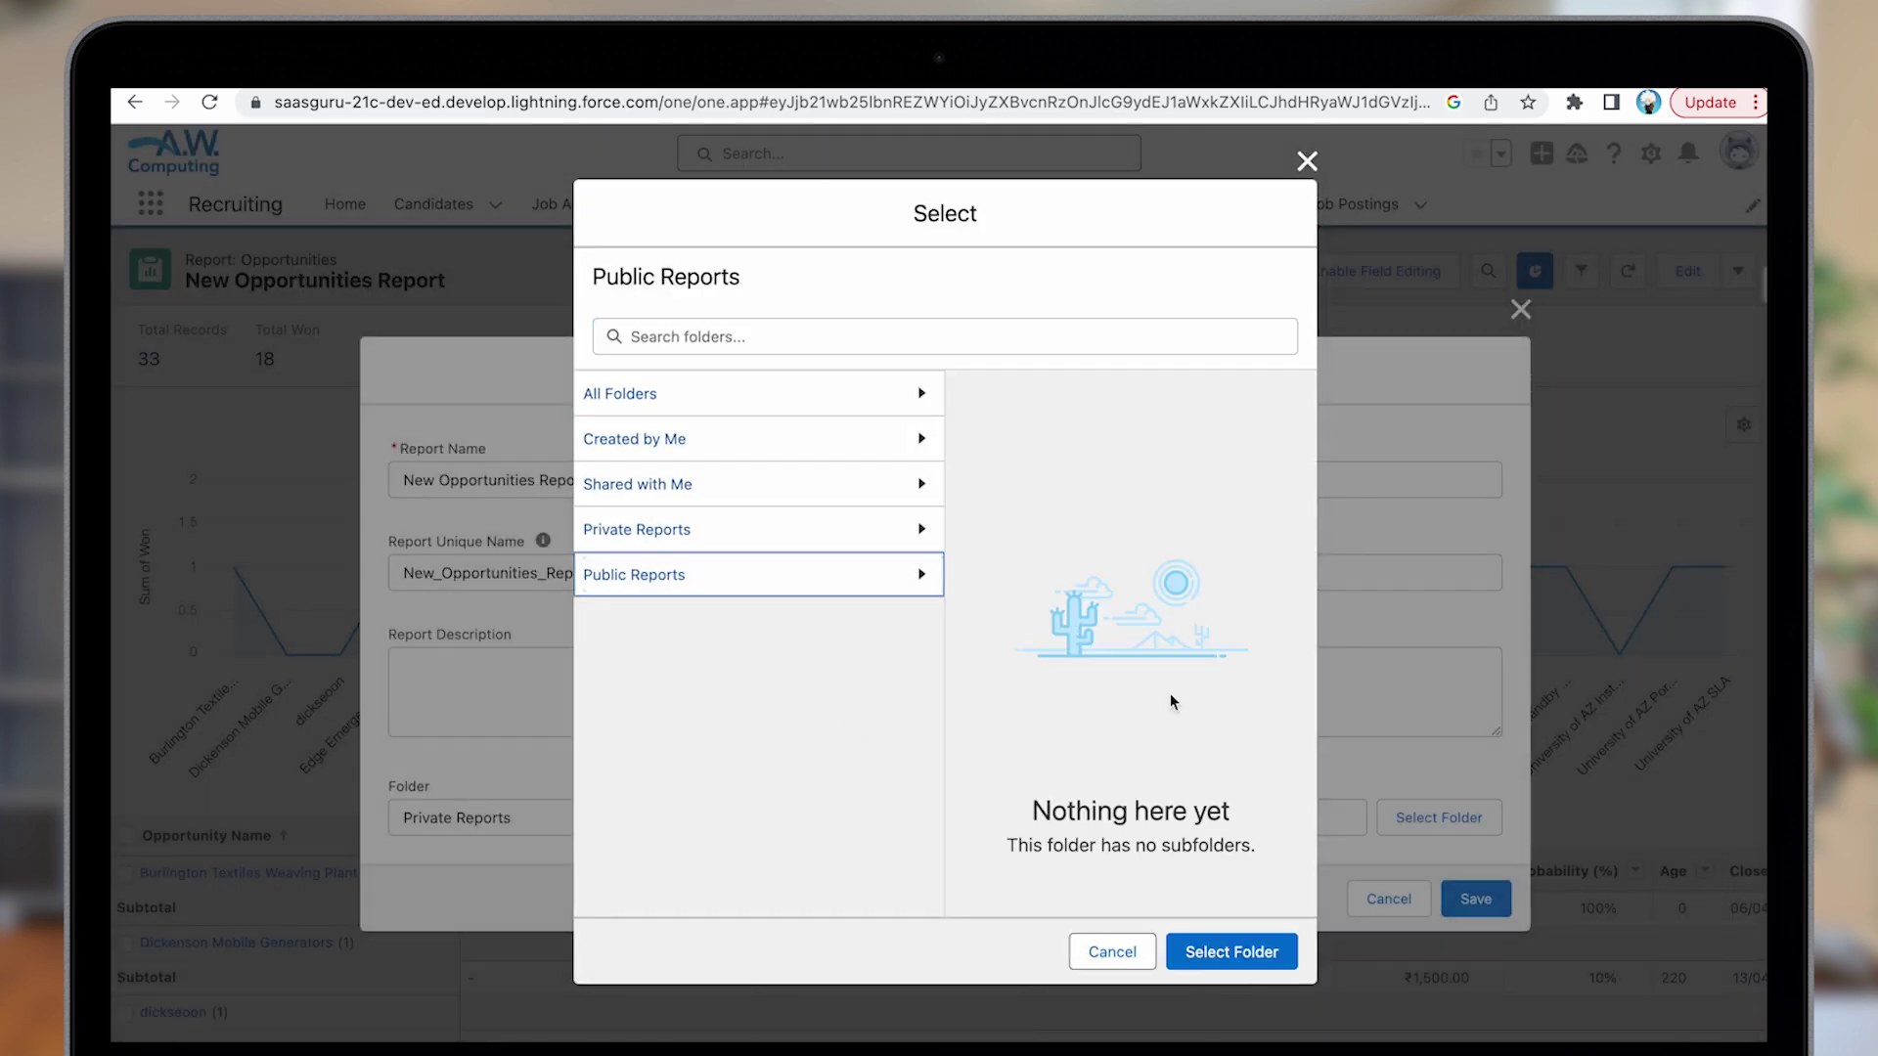
left_click(1248, 951)
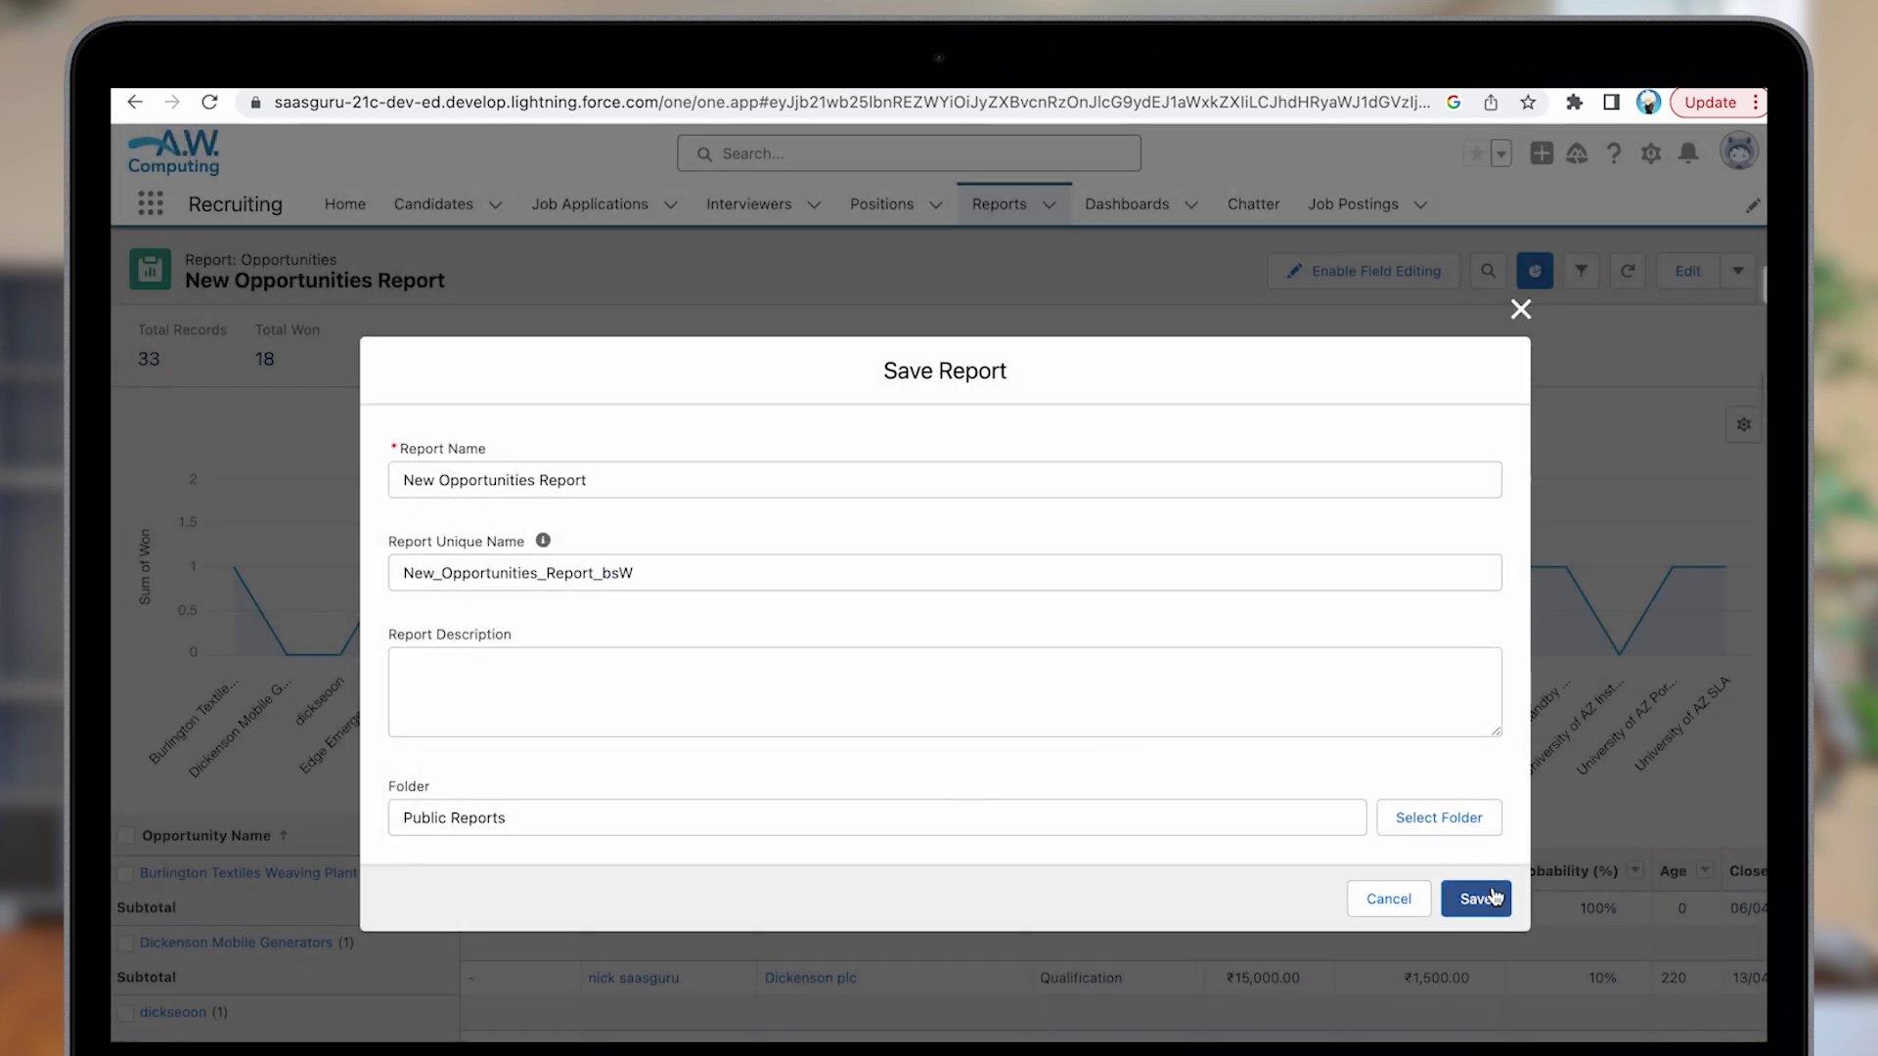
left_click(1487, 896)
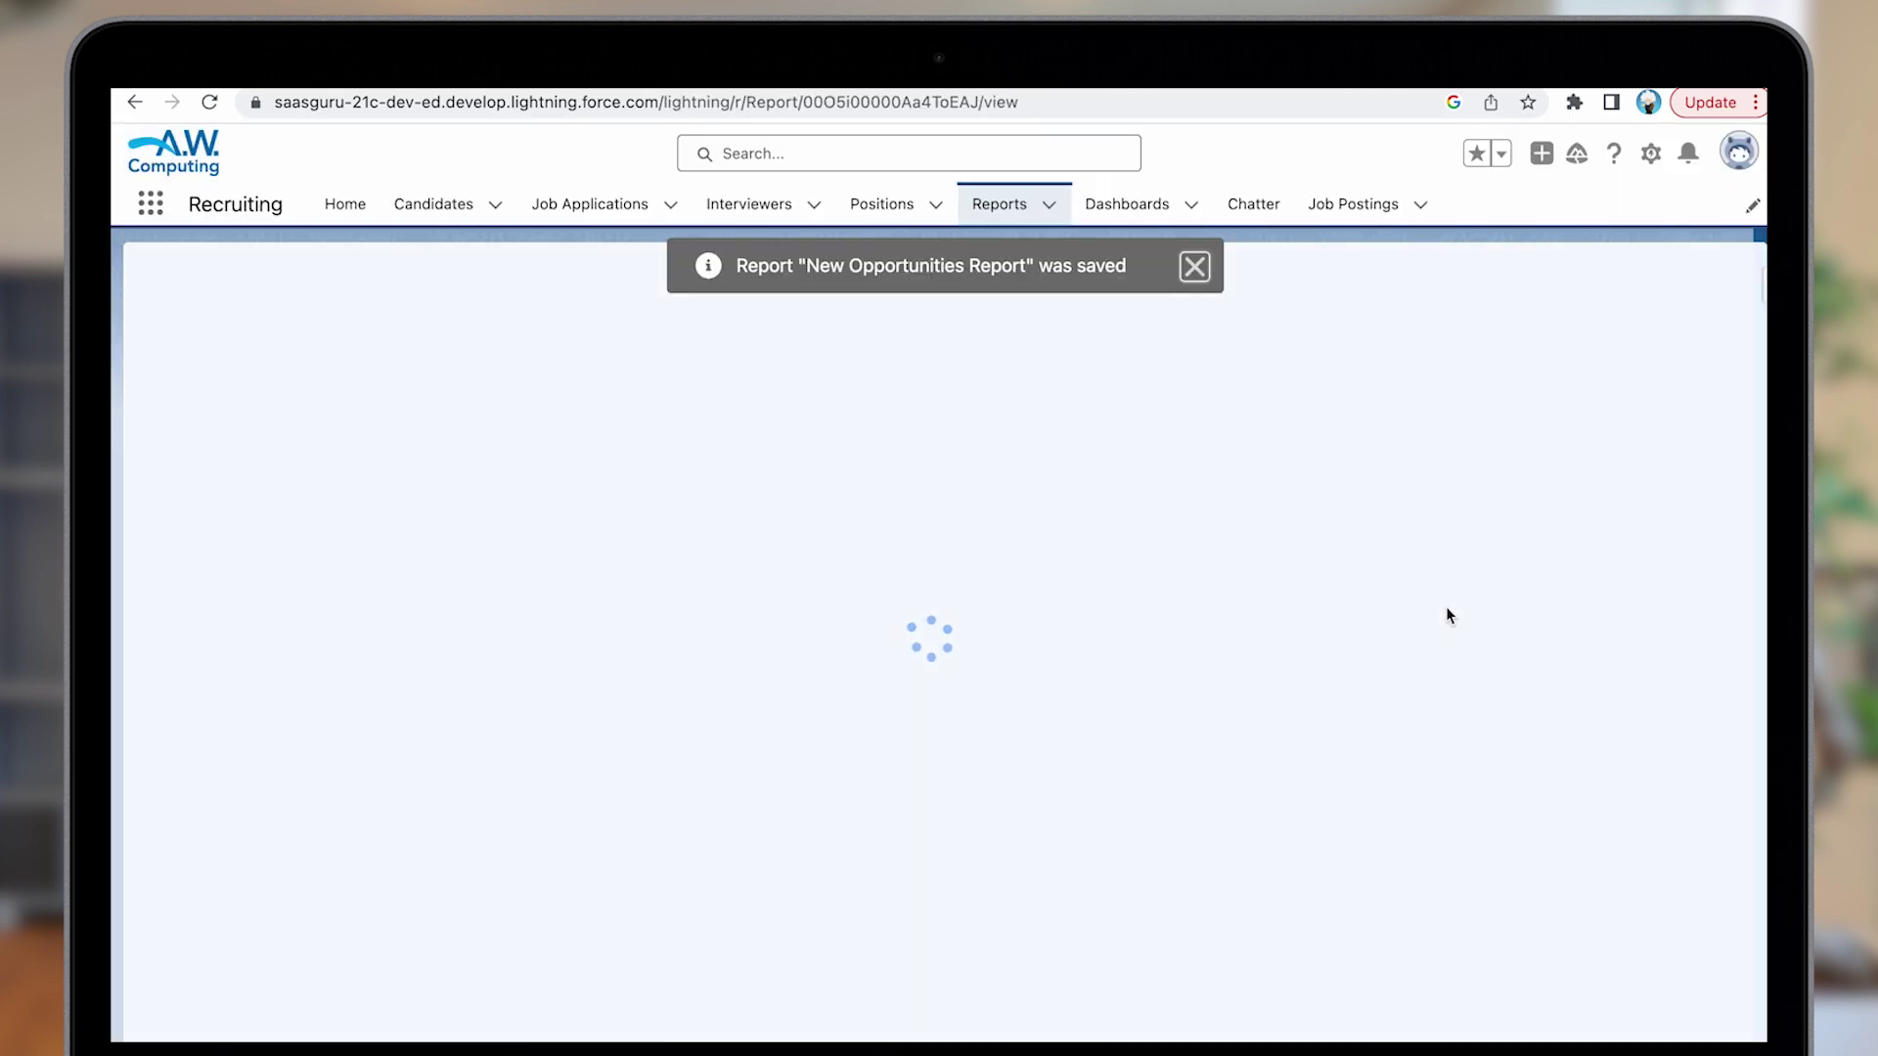
Dismiss the compact-setting suggestion and export the report with Details Only as the export view
scroll(1446, 611, "down", 3)
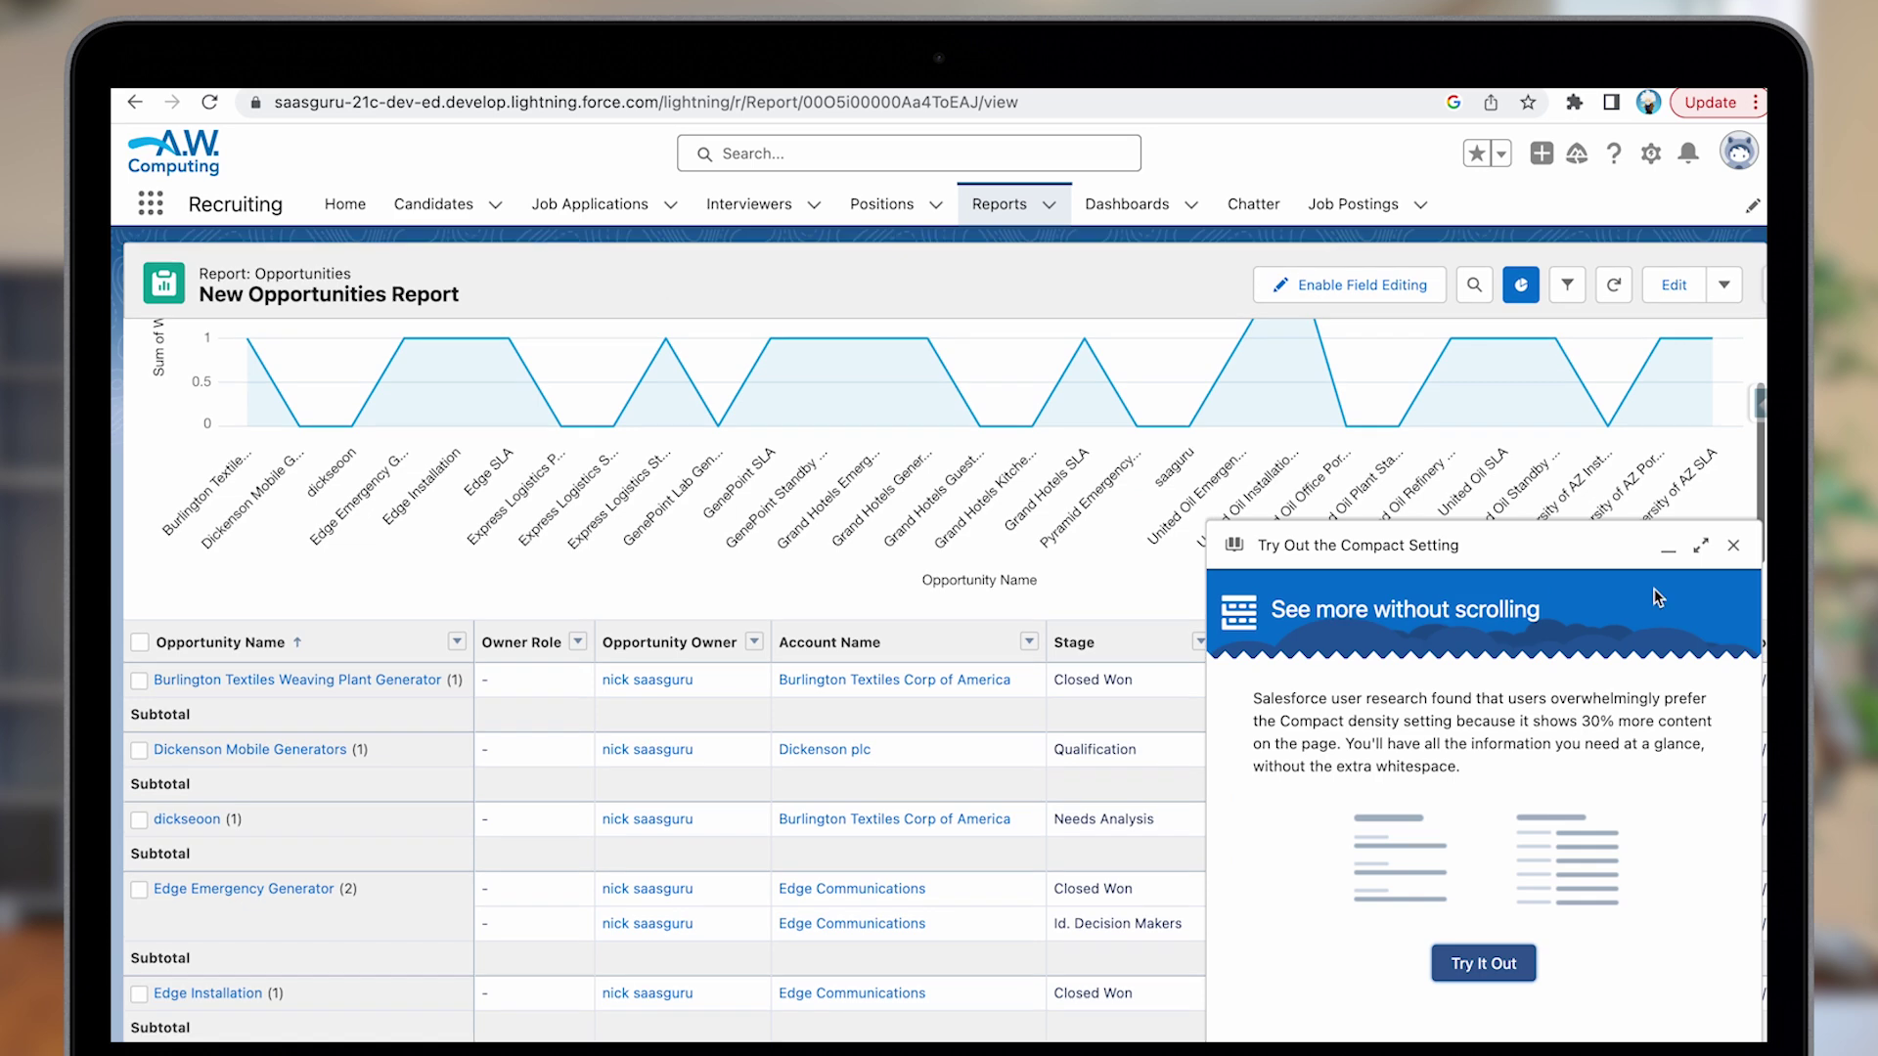
left_click(1747, 551)
left_click(1725, 285)
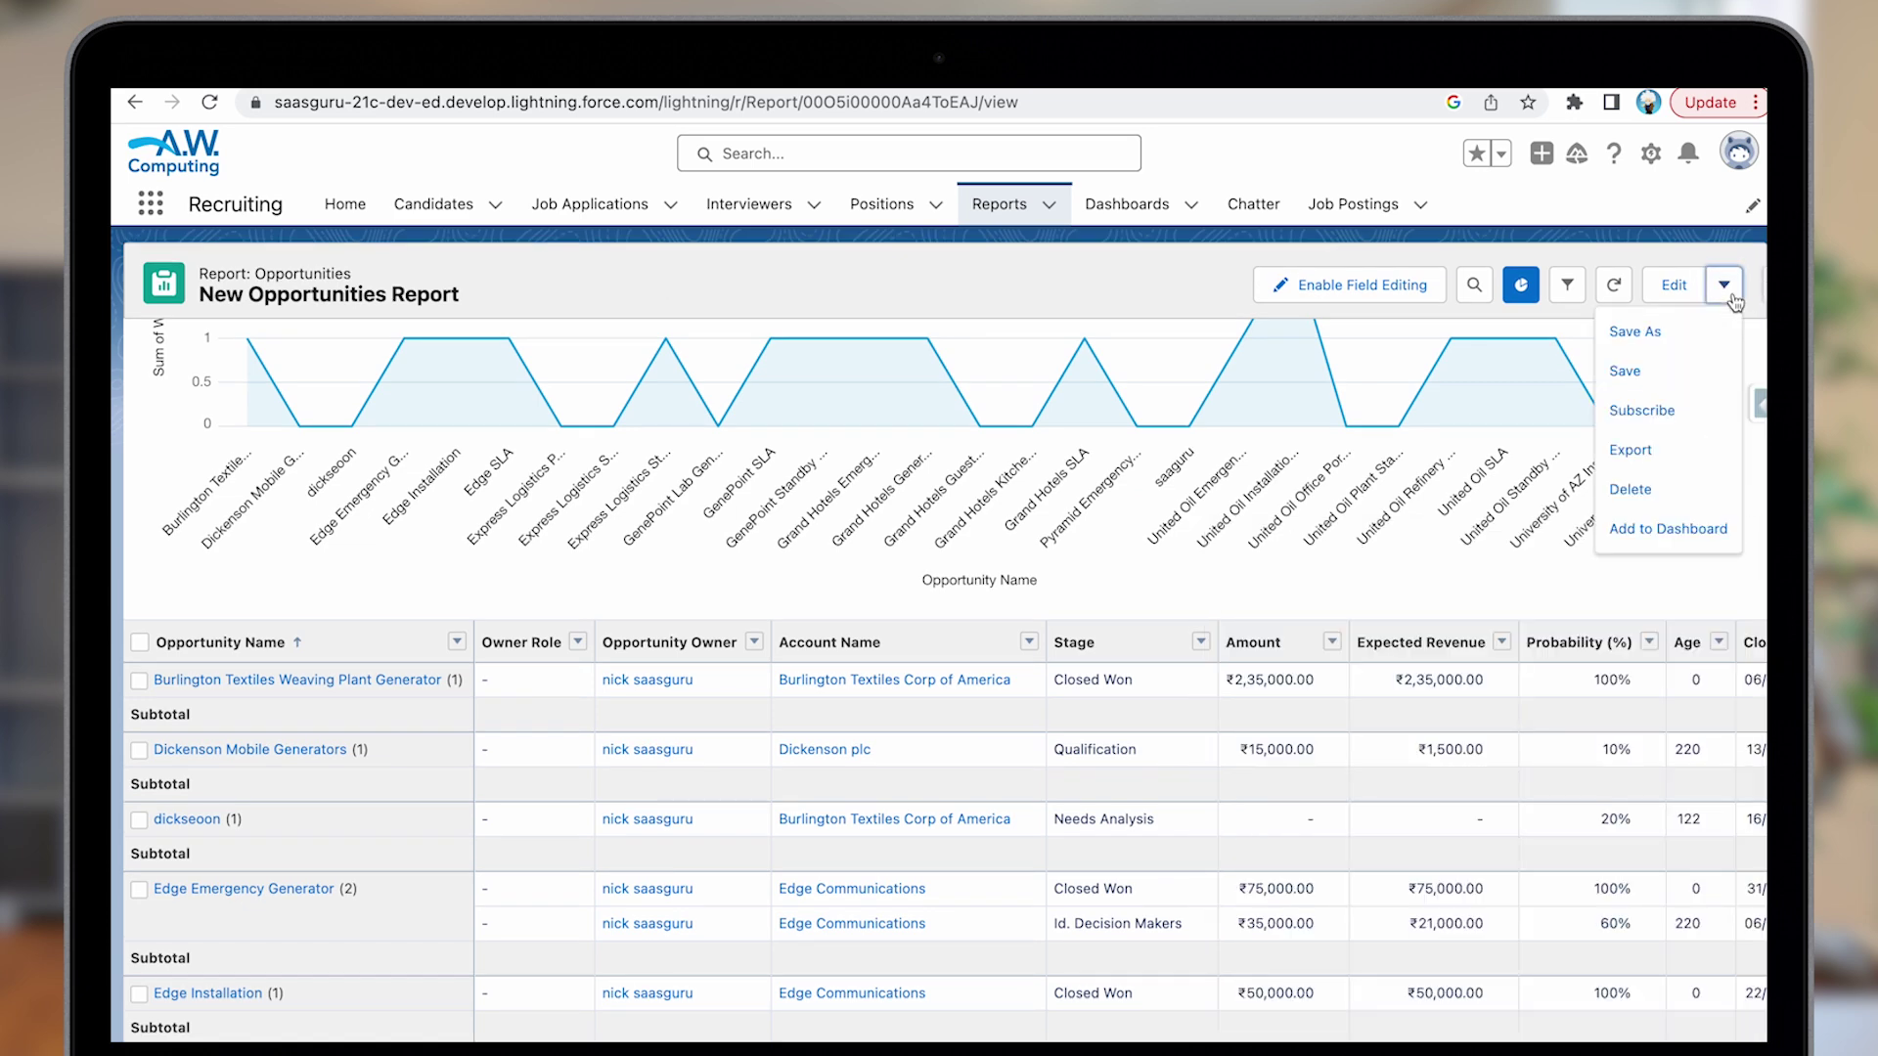
left_click(1640, 450)
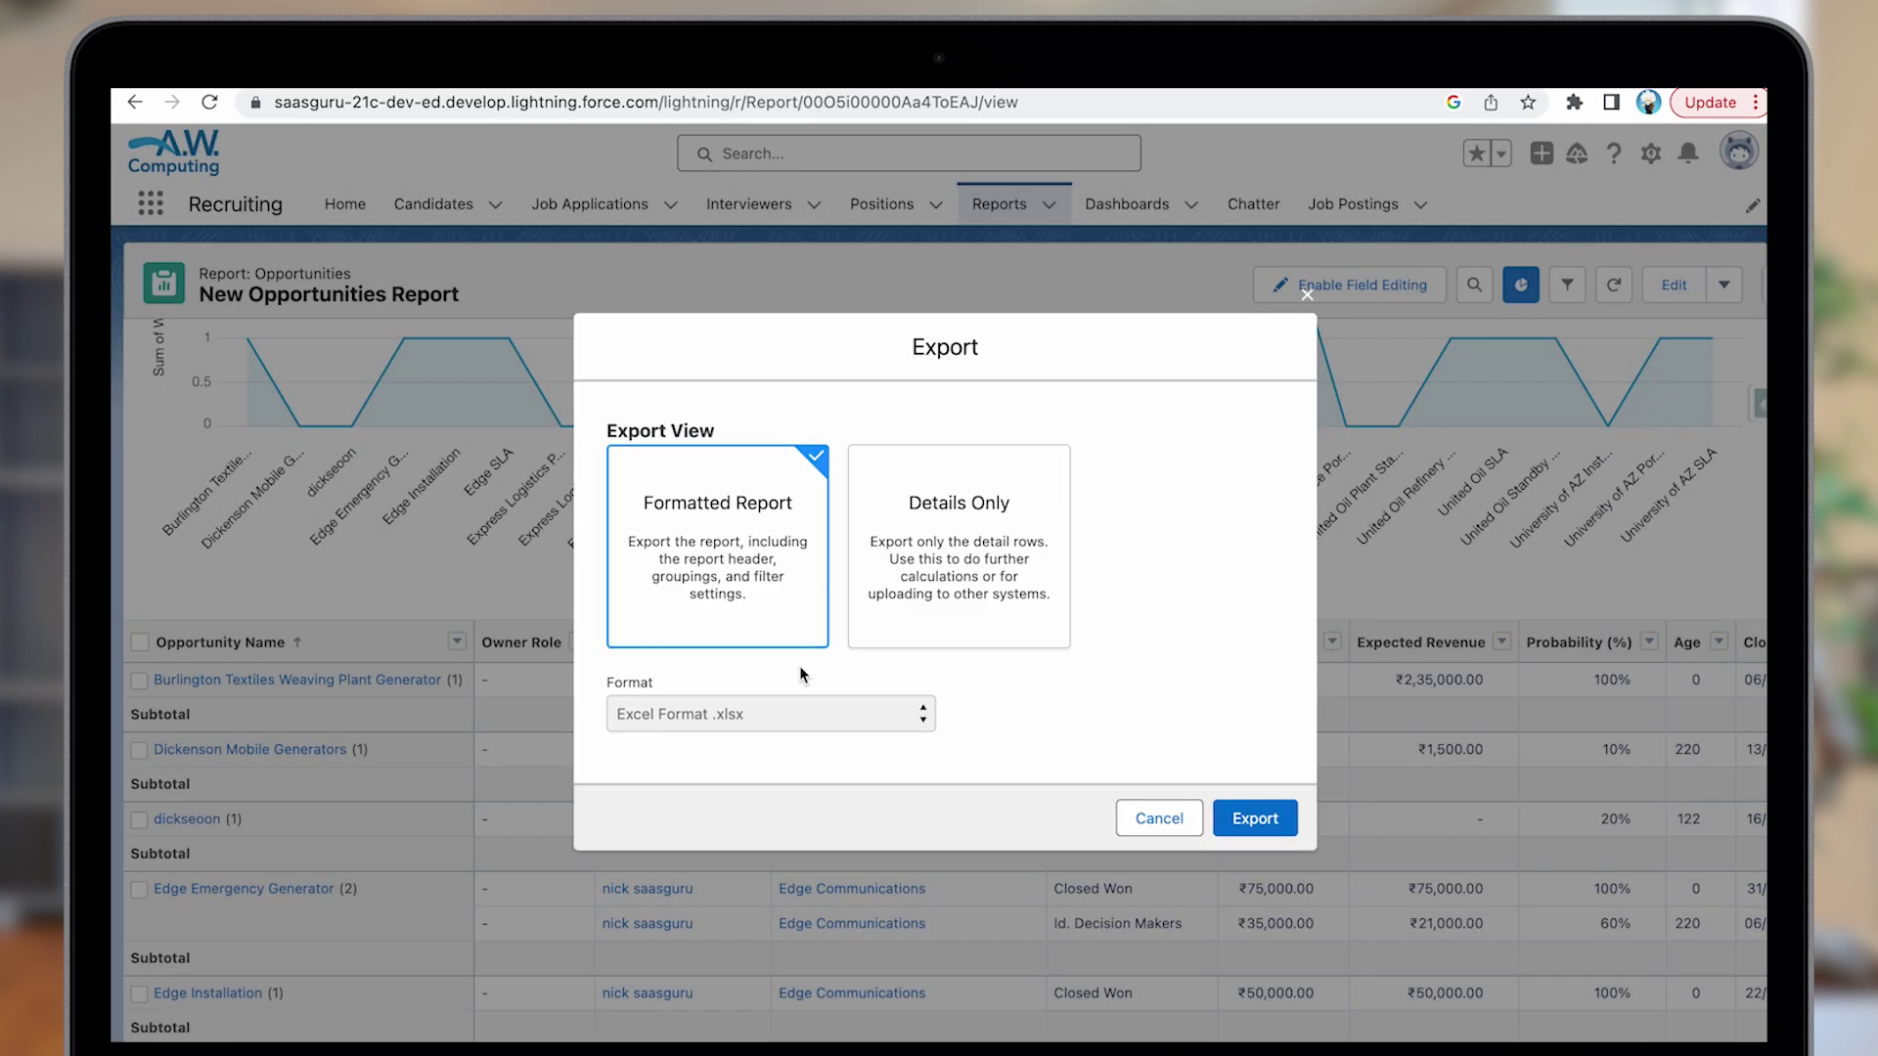
left_click(898, 592)
left_click(867, 712)
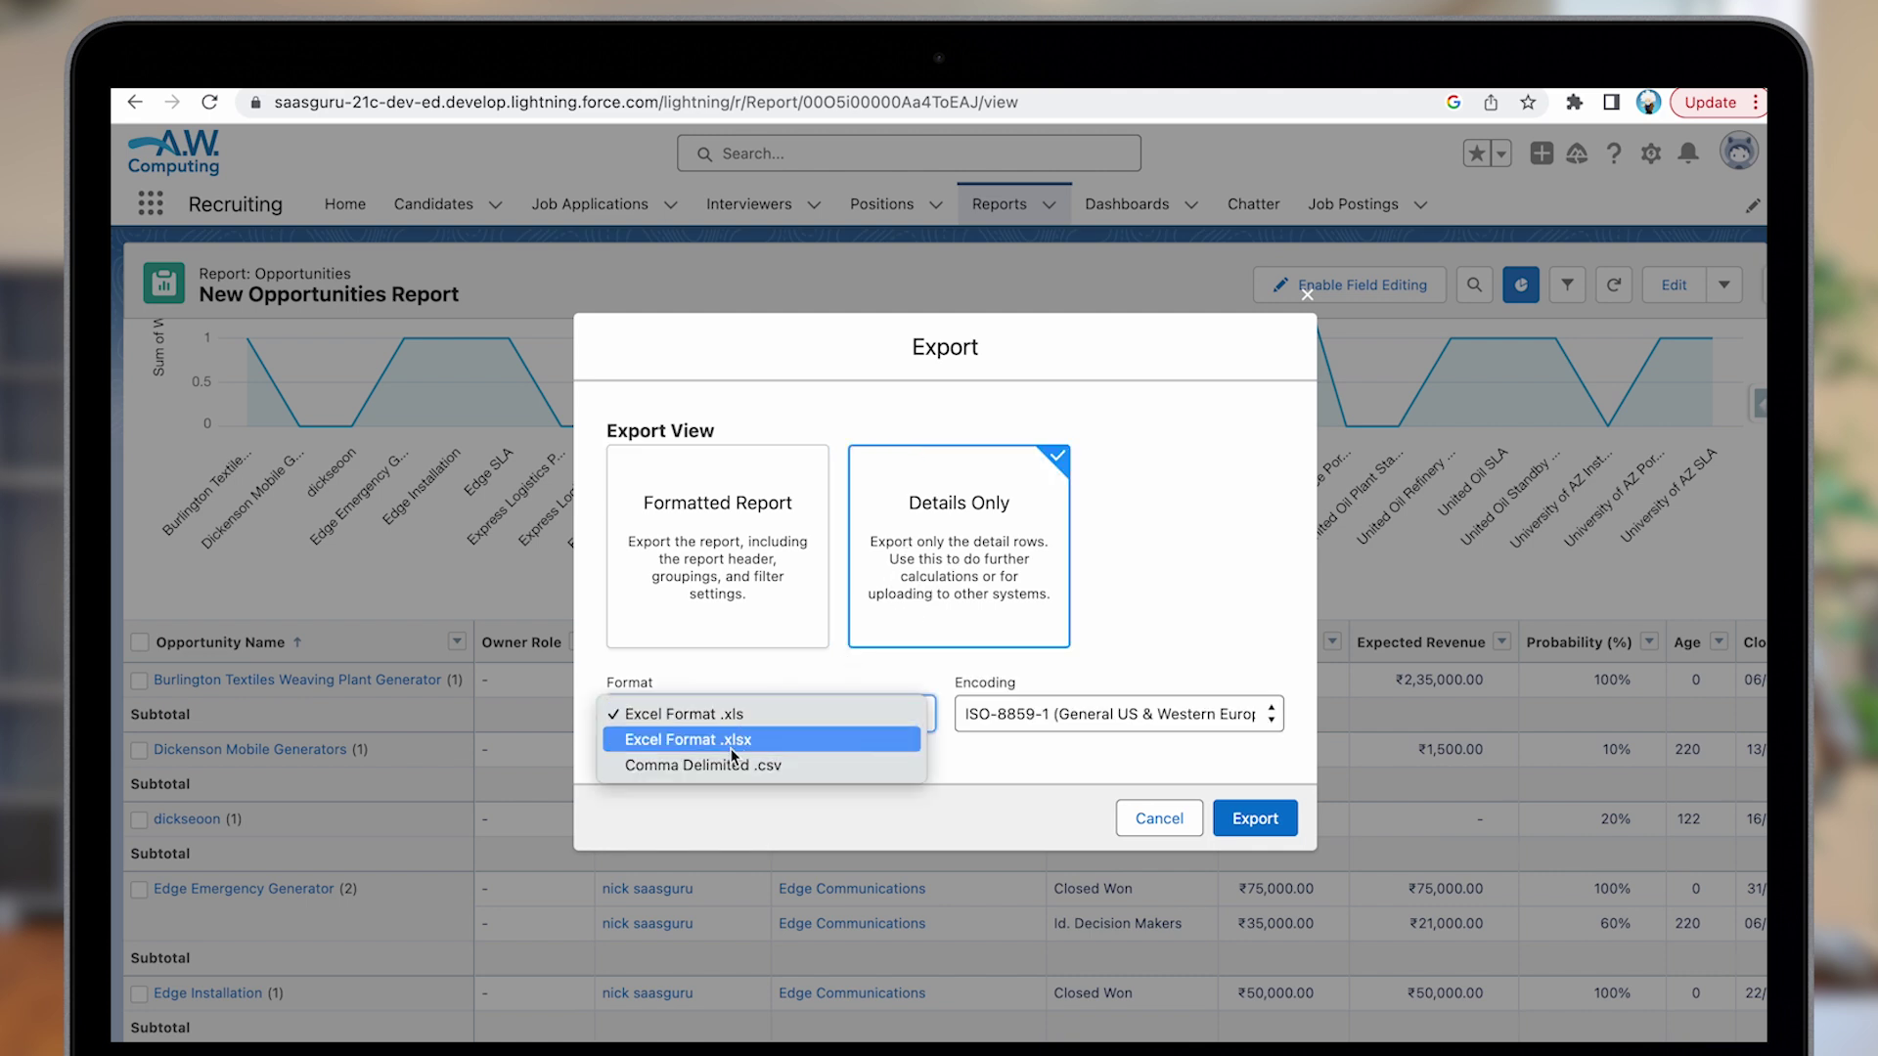